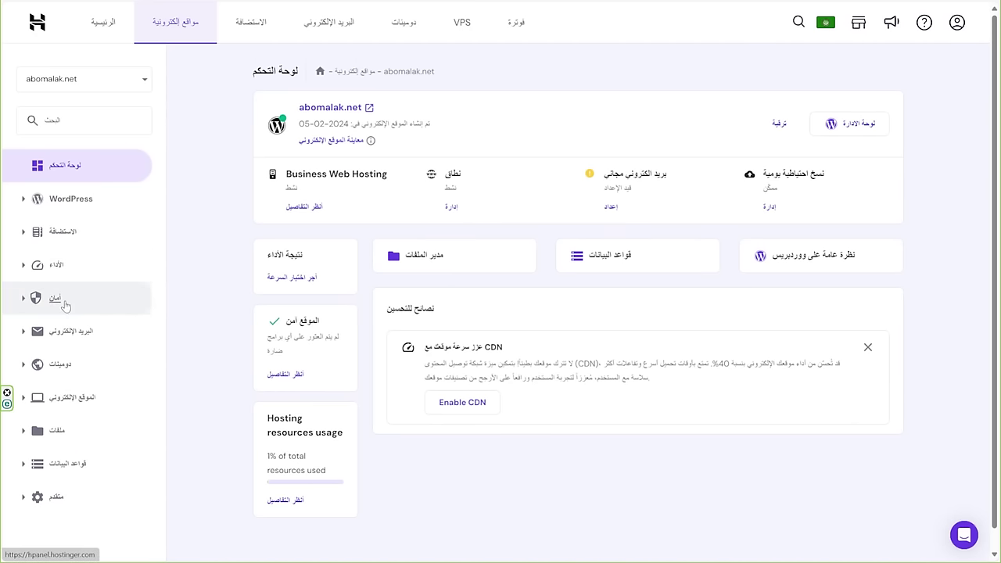
Check the SSL certificate page for abomalak.net and the live site's connection security information.
{"action": "left_click", "coordinate": [55, 297]}
{"action": "left_click", "coordinate": [69, 338]}
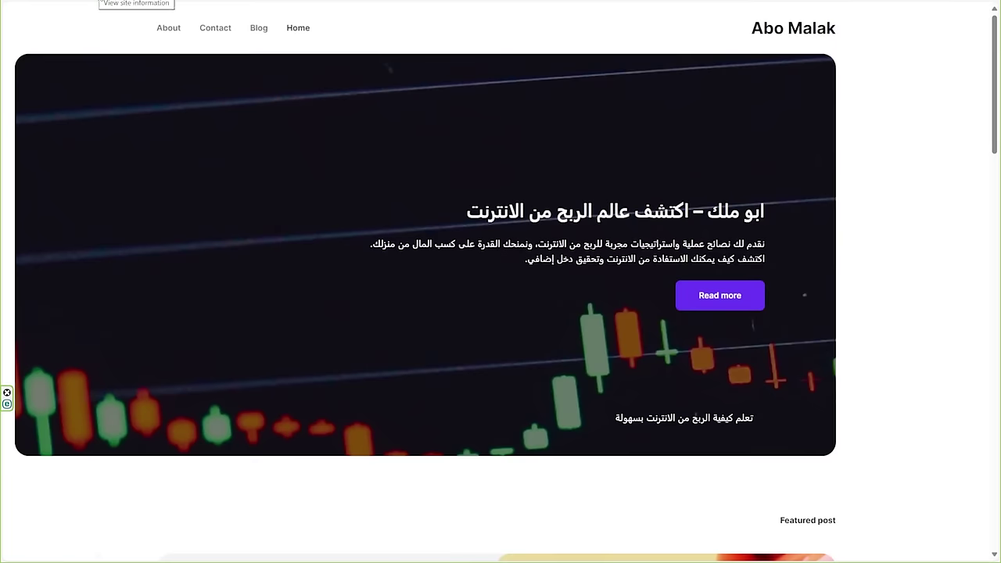
{"action": "left_click", "coordinate": [100, 2]}
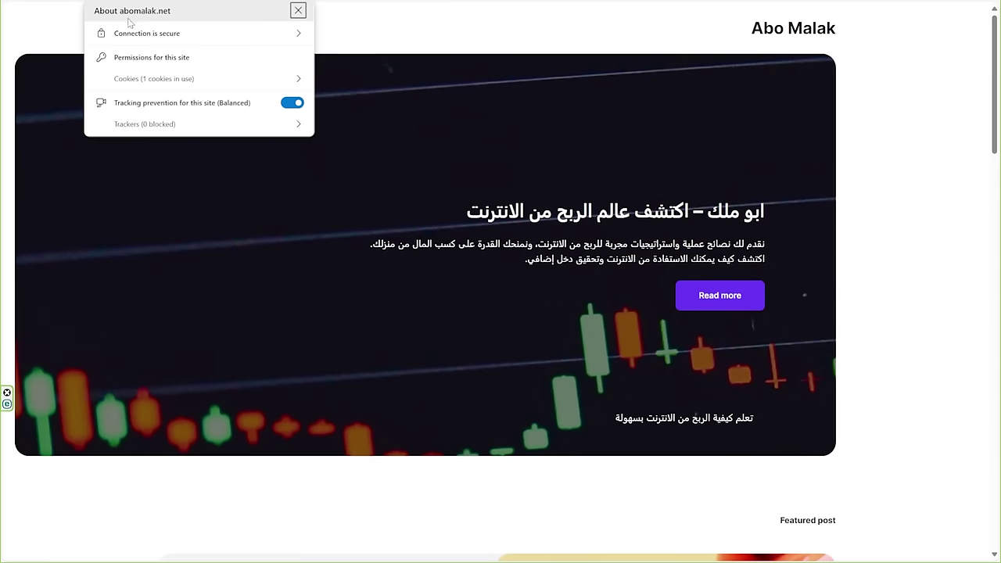
{"action": "left_click", "coordinate": [458, 14]}
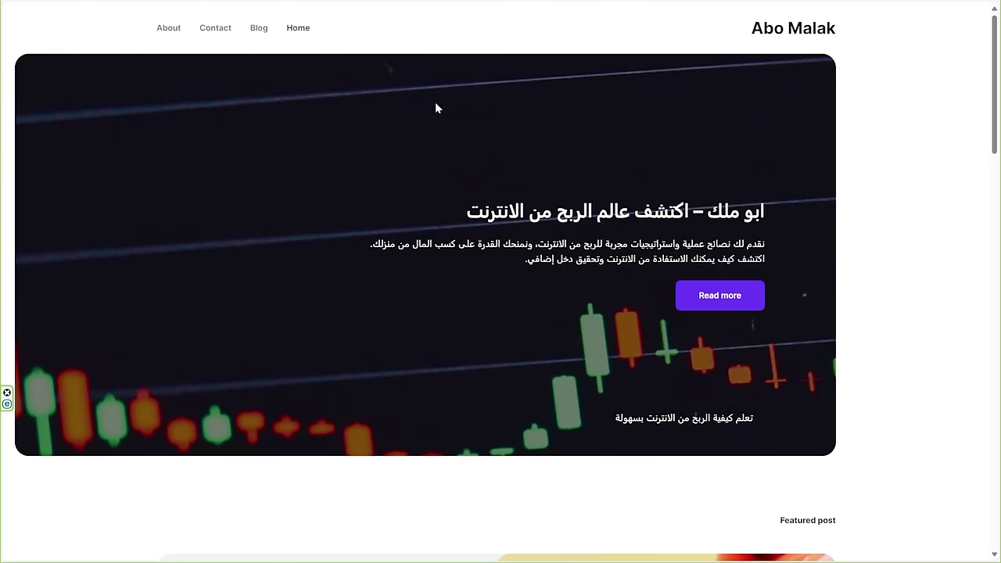
{"action": "key", "text": "ctrl+Tab"}
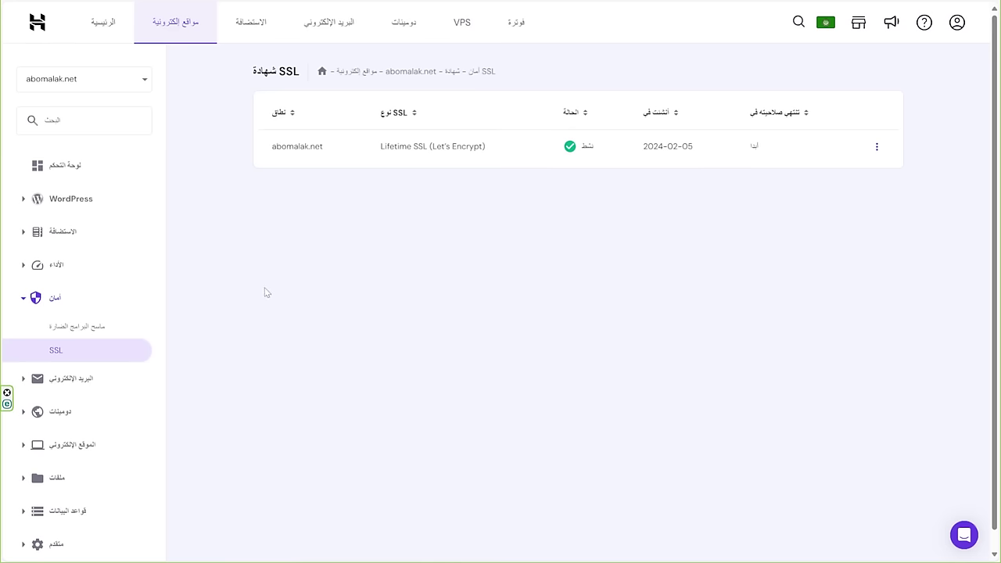
Return to the hosting dashboard and examine the live home page's hero, featured post and latest posts sections.
{"action": "left_click", "coordinate": [106, 171]}
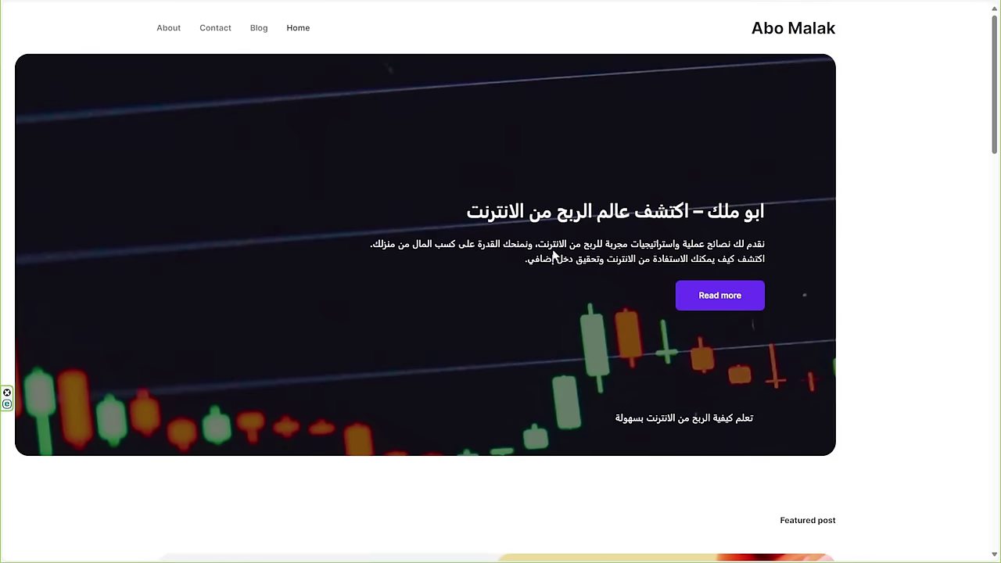
{"action": "scroll", "coordinate": [554, 261], "scroll_direction": "down", "scroll_amount": 4}
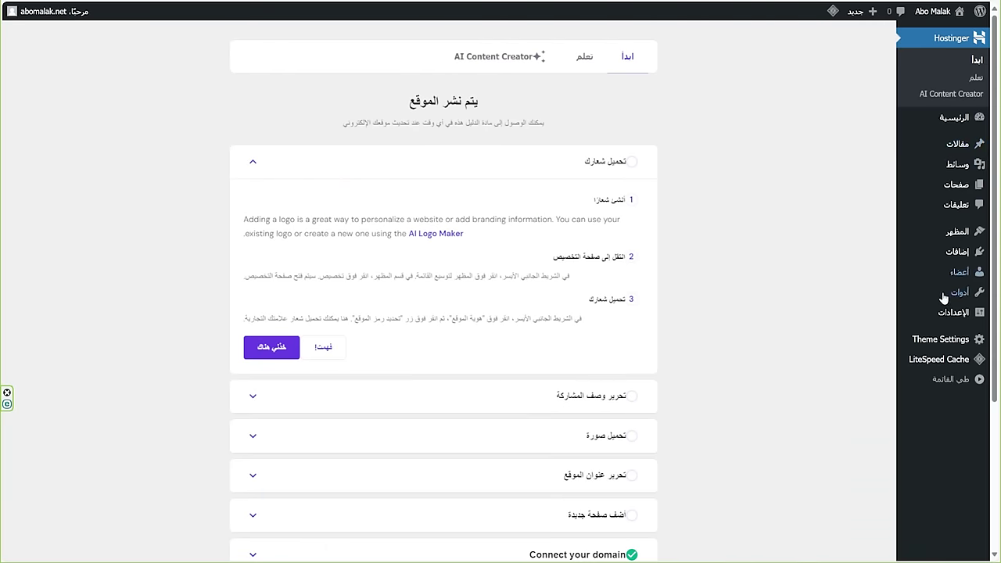
{"action": "mouse_move", "coordinate": [943, 367]}
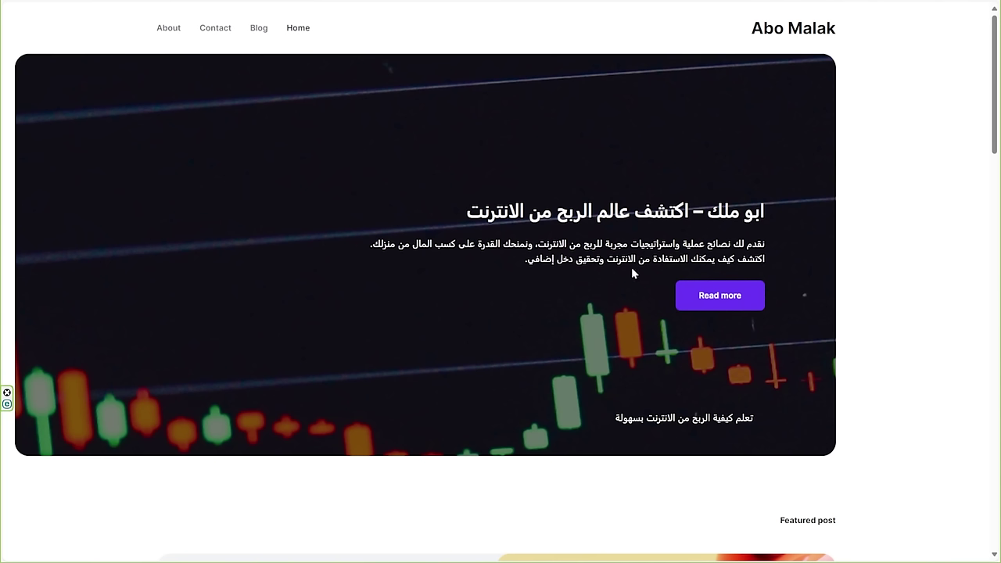
{"action": "scroll", "coordinate": [521, 335], "scroll_direction": "down", "scroll_amount": 2}
{"action": "scroll", "coordinate": [520, 335], "scroll_direction": "down", "scroll_amount": 6}
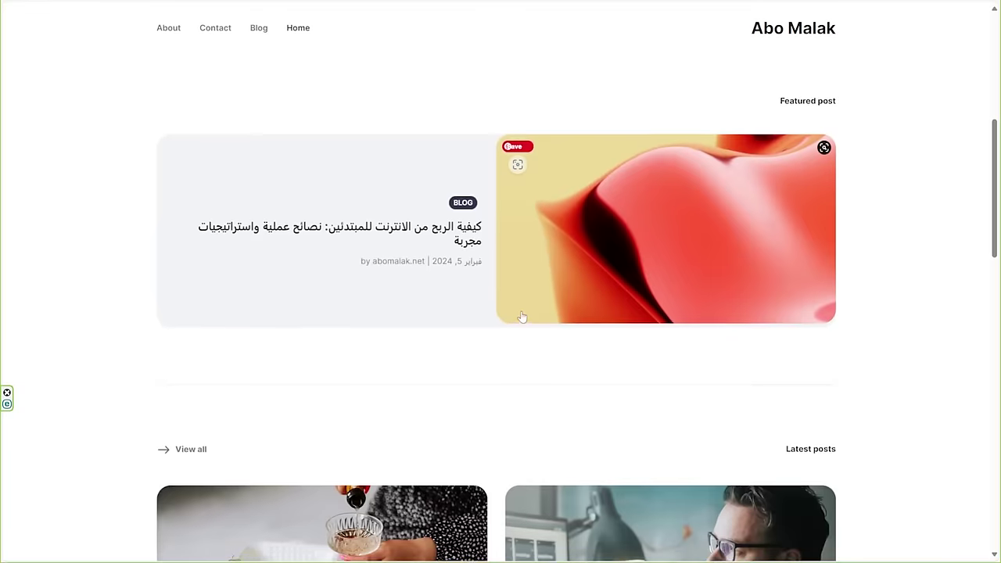
{"action": "scroll", "coordinate": [555, 309], "scroll_direction": "up", "scroll_amount": 5}
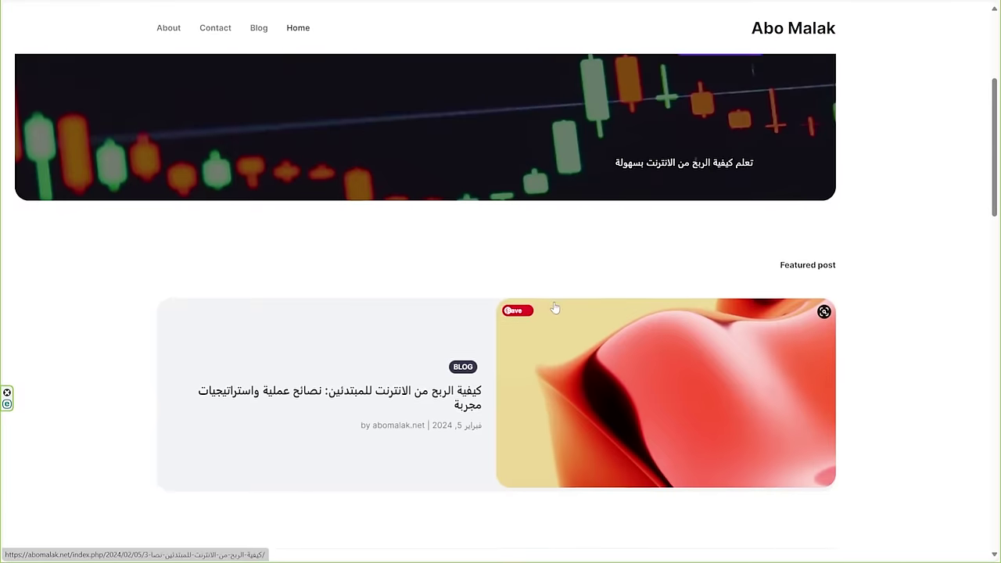
{"action": "scroll", "coordinate": [555, 308], "scroll_direction": "down", "scroll_amount": 5}
{"action": "scroll", "coordinate": [672, 346], "scroll_direction": "up", "scroll_amount": 8}
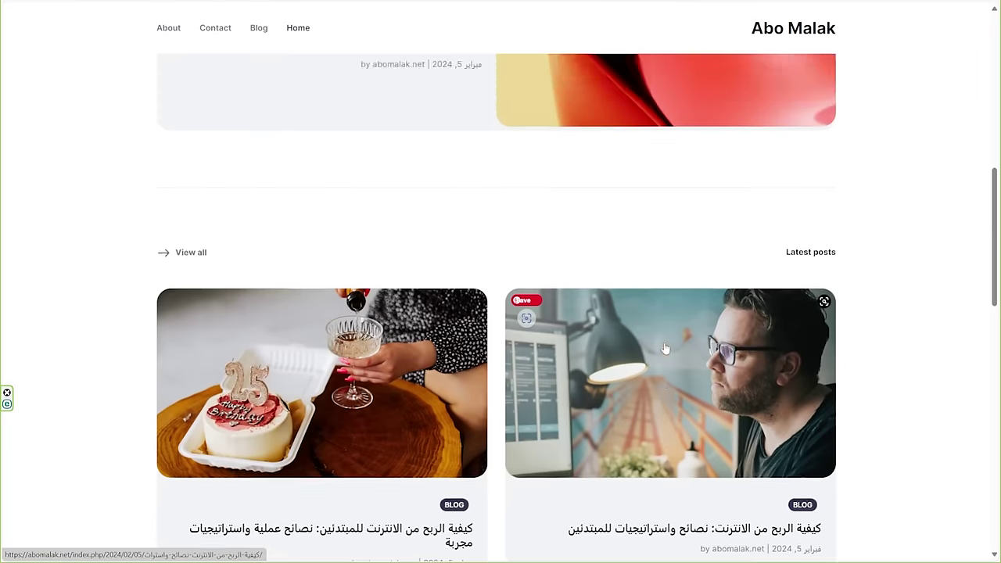
Follow the hero's Read more link to the About page and examine its story, images and newsletter form.
{"action": "left_click", "coordinate": [715, 295]}
{"action": "scroll", "coordinate": [496, 347], "scroll_direction": "down", "scroll_amount": 5}
{"action": "scroll", "coordinate": [505, 349], "scroll_direction": "down", "scroll_amount": 4}
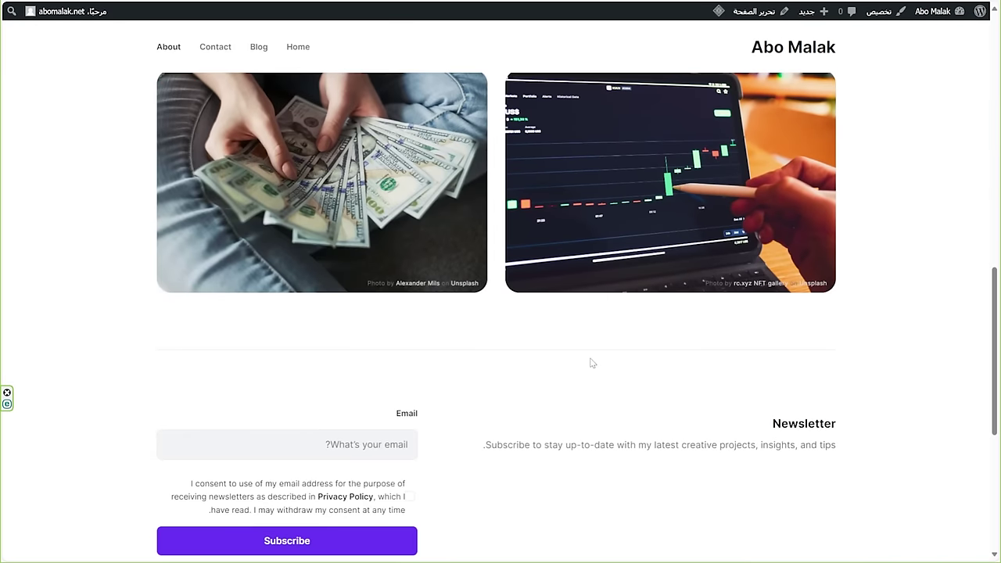
{"action": "scroll", "coordinate": [592, 363], "scroll_direction": "up", "scroll_amount": 5}
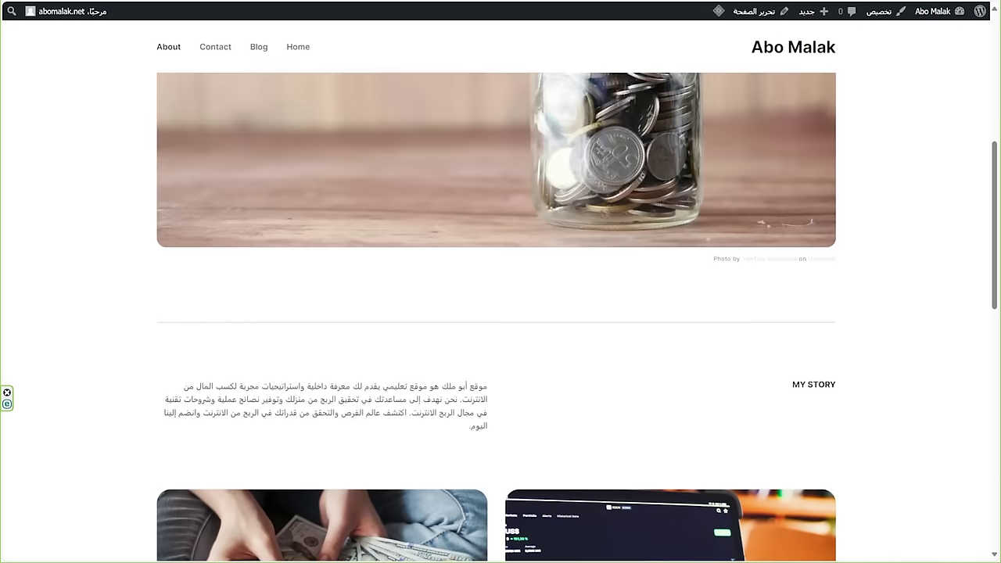
{"action": "key", "text": "ctrl+Tab"}
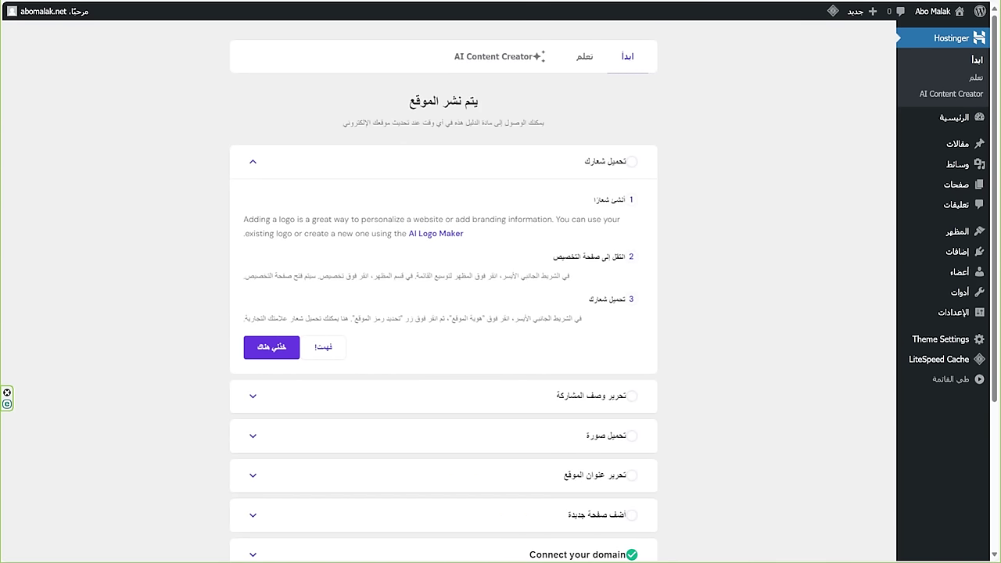
{"action": "key", "text": "ctrl+shift+Tab"}
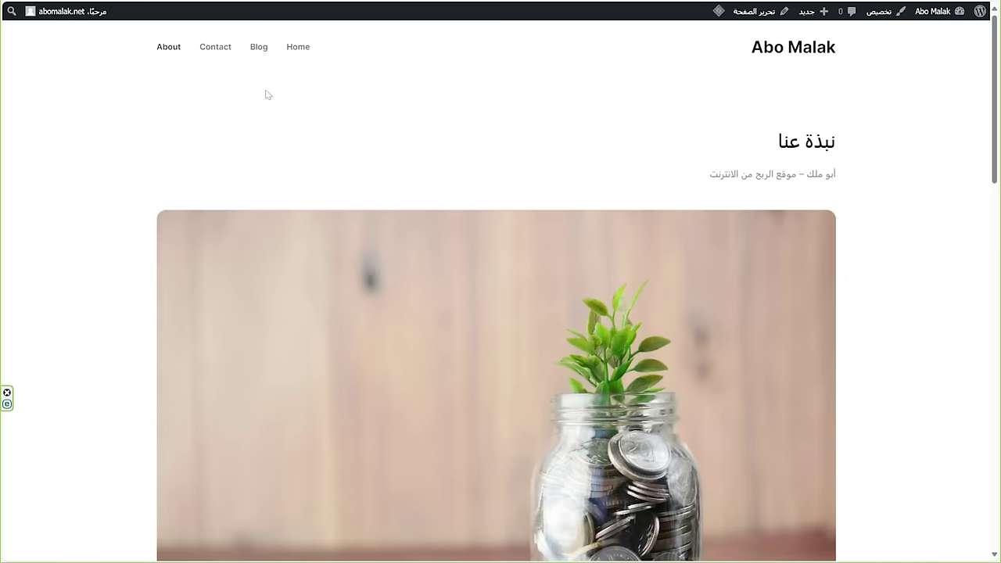
Go back to the live site's Home page and review its hero and post sections.
{"action": "left_click", "coordinate": [298, 47]}
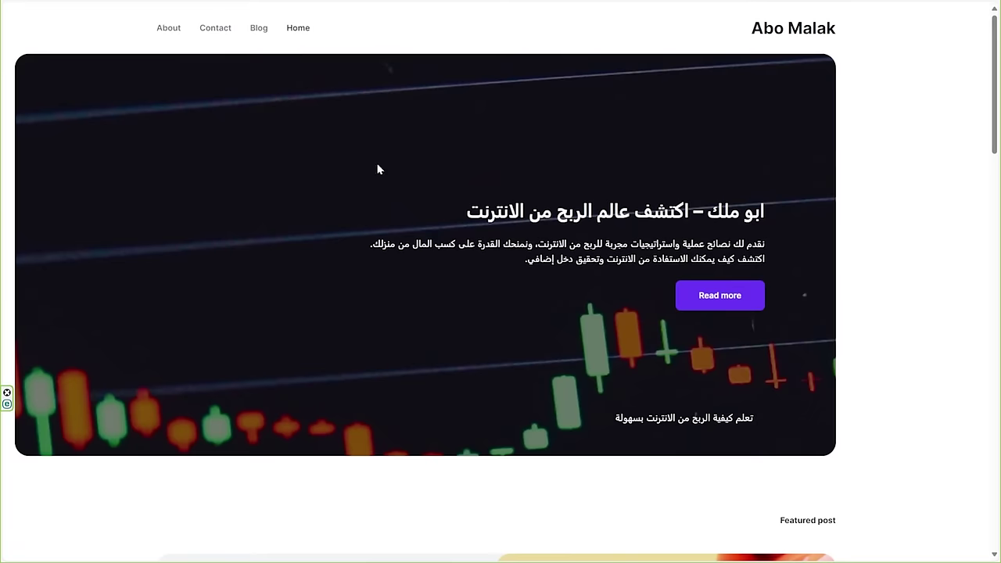
{"action": "scroll", "coordinate": [485, 184], "scroll_direction": "down", "scroll_amount": 5}
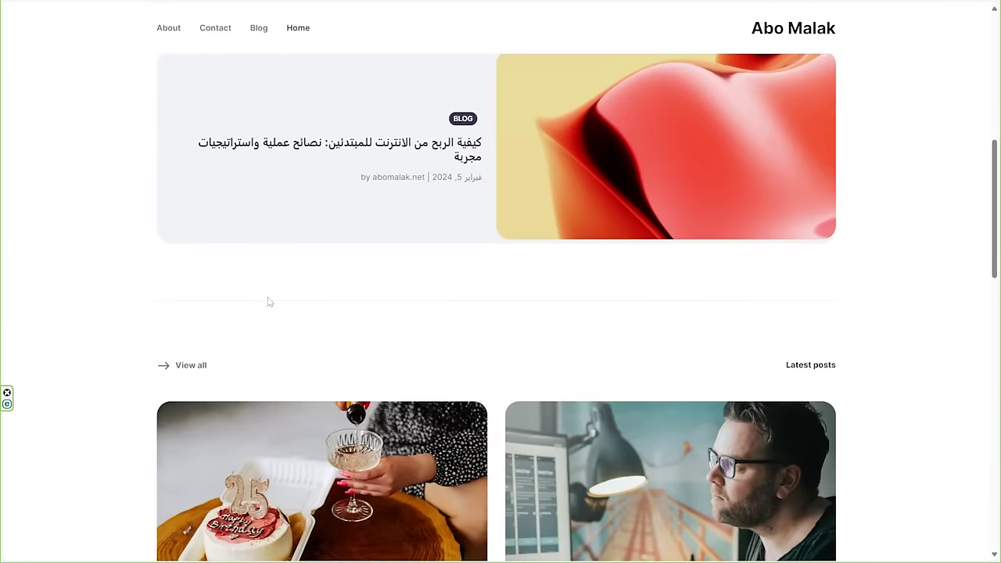
{"action": "scroll", "coordinate": [266, 300], "scroll_direction": "up", "scroll_amount": 6}
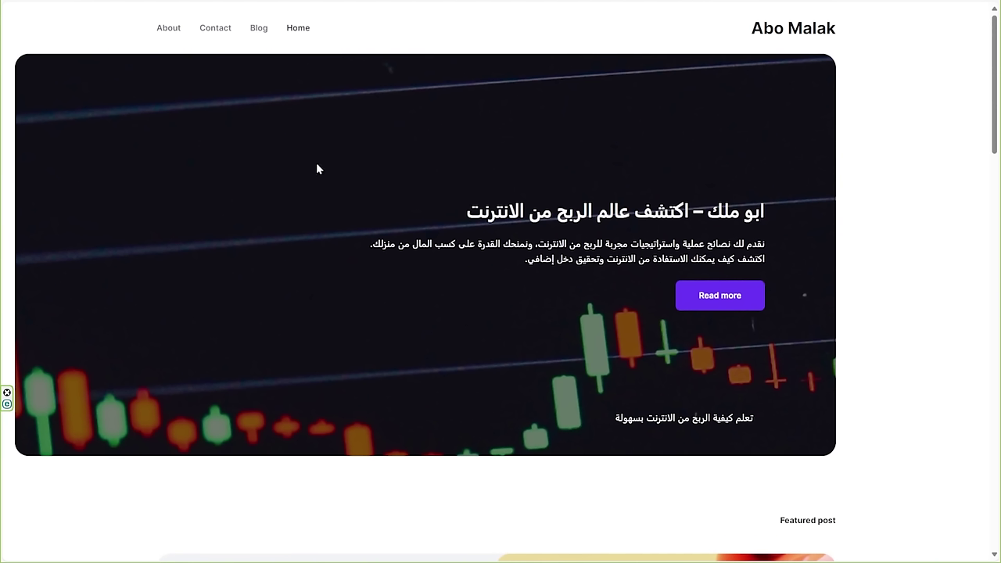
Open the AI Logo Maker from the WordPress logo upload guide in a new browser tab.
{"action": "key", "text": "ctrl+Tab"}
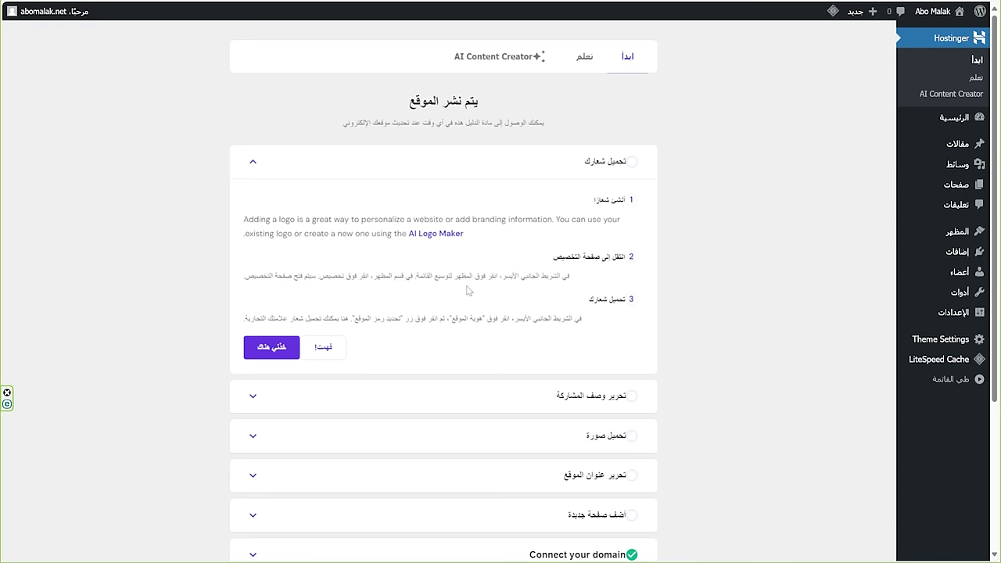
{"action": "left_click", "coordinate": [427, 238], "text": "ctrl"}
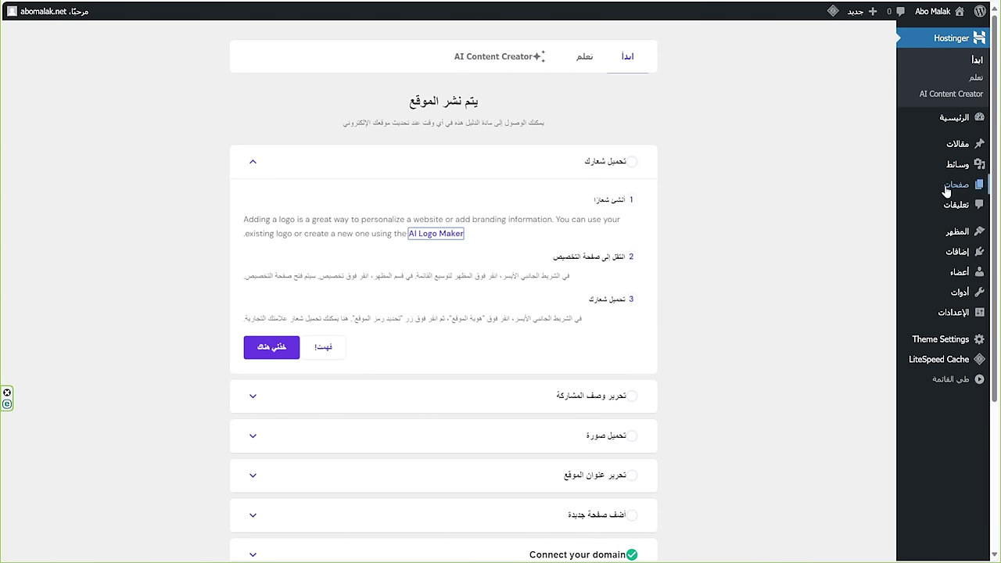
Open the Home page for editing from the list of all WordPress pages.
{"action": "mouse_move", "coordinate": [949, 188]}
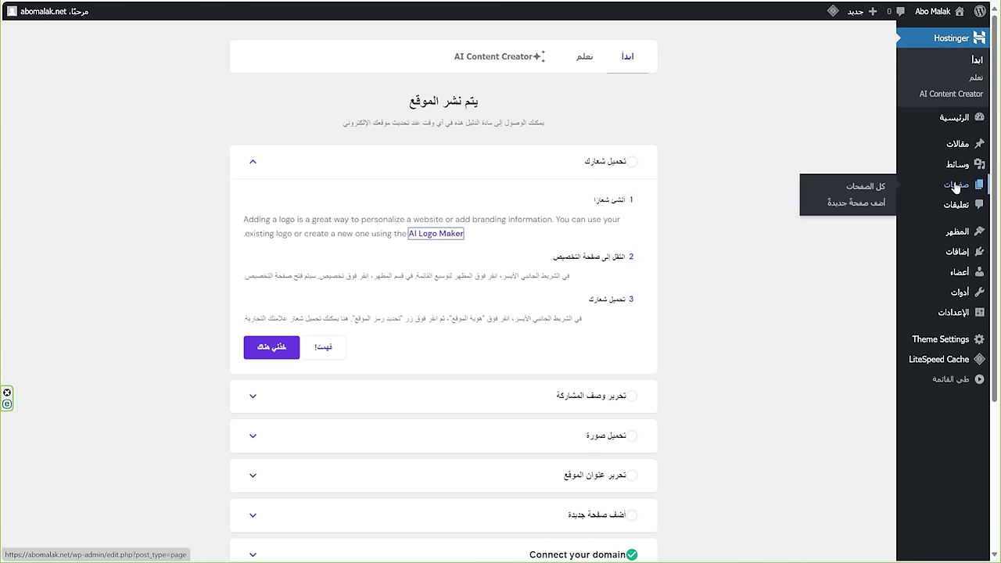
{"action": "left_click", "coordinate": [864, 188]}
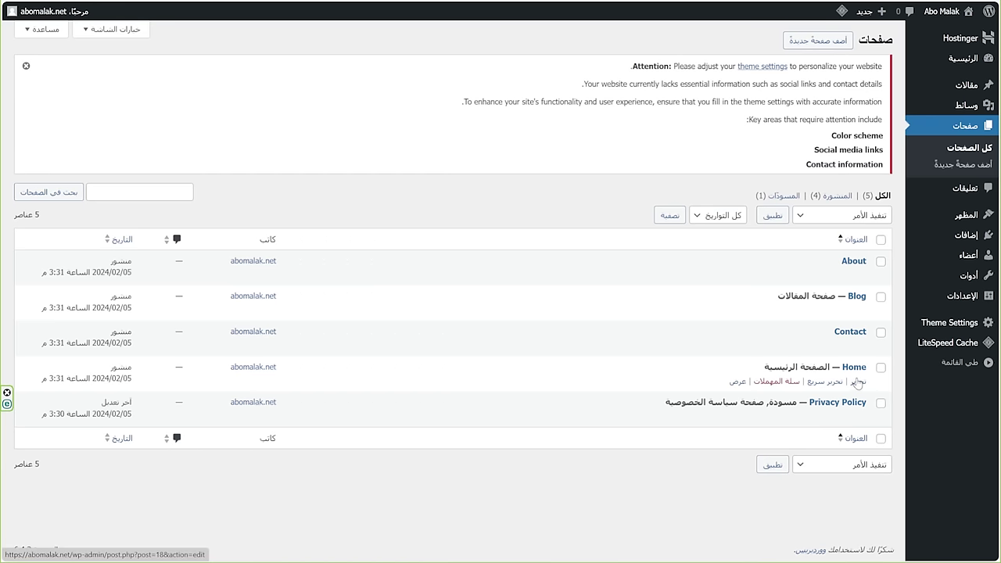
{"action": "left_click", "coordinate": [859, 383]}
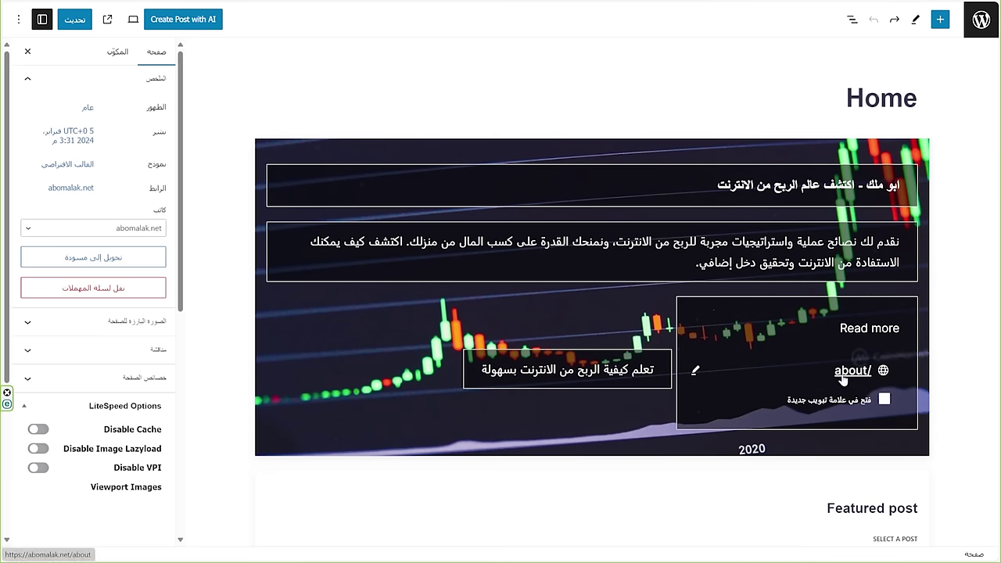
Examine the editable headline, description and tagline texts of the Home page's Hero Section block.
{"action": "left_click", "coordinate": [773, 191]}
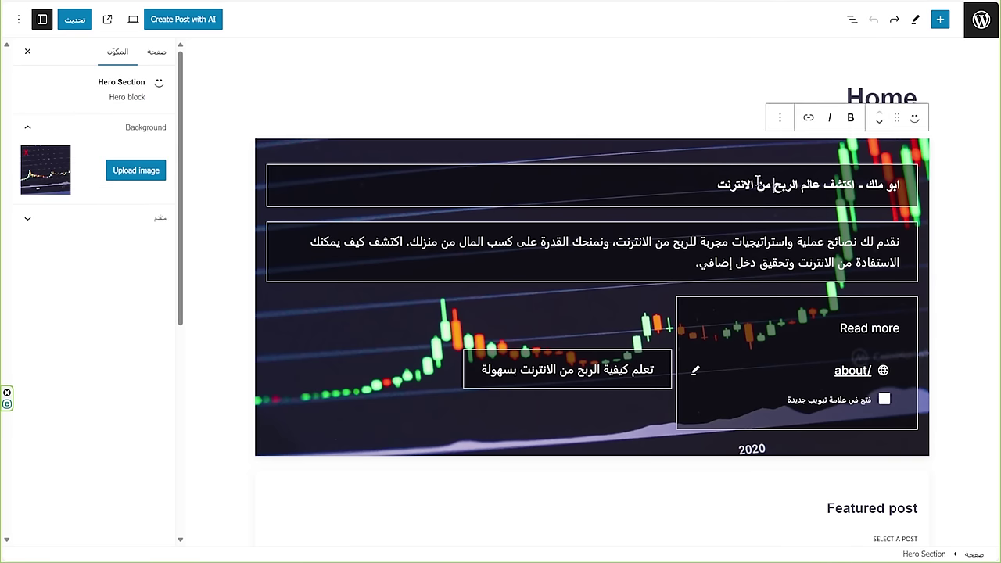
{"action": "left_click_drag", "start_coordinate": [713, 186], "coordinate": [855, 185]}
{"action": "left_click_drag", "start_coordinate": [523, 242], "coordinate": [903, 234]}
{"action": "left_click_drag", "start_coordinate": [483, 369], "coordinate": [681, 378]}
{"action": "left_click", "coordinate": [681, 377]}
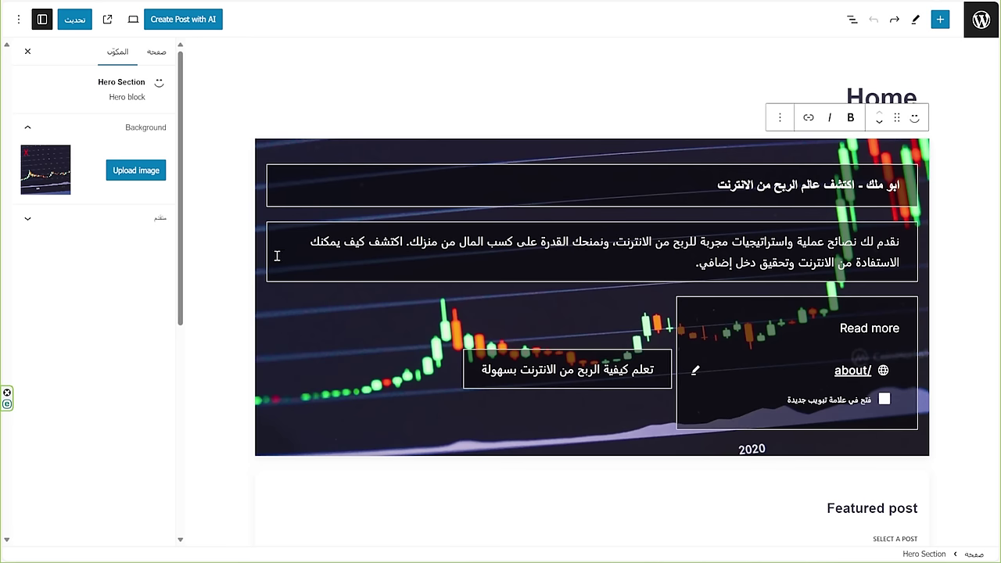
Upload the Desktop photo of hands holding banknotes as the hero background, with the alt text "الربح من الانترنت".
{"action": "left_click", "coordinate": [133, 171]}
{"action": "left_click", "coordinate": [501, 266]}
{"action": "left_click", "coordinate": [594, 136]}
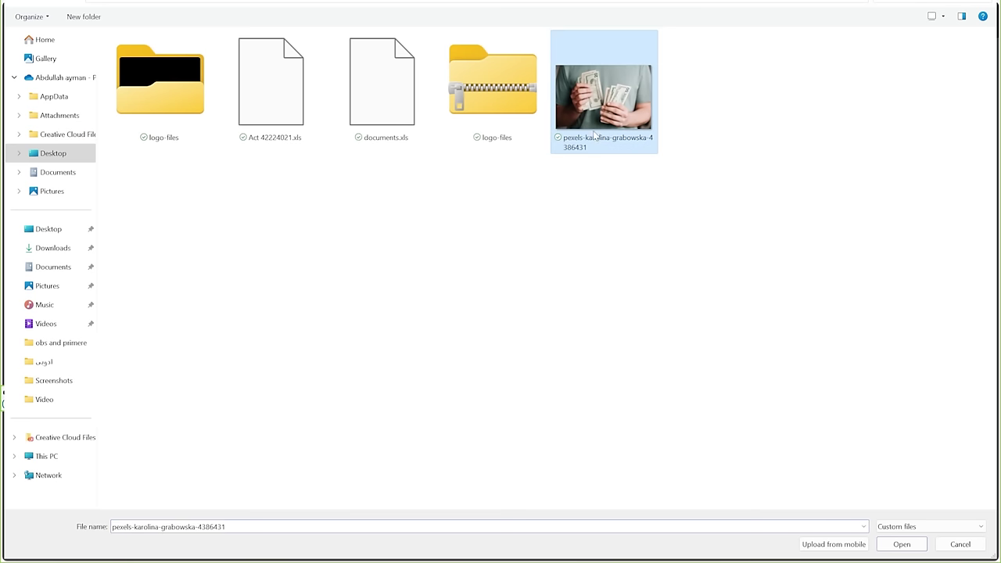
{"action": "left_click", "coordinate": [900, 546]}
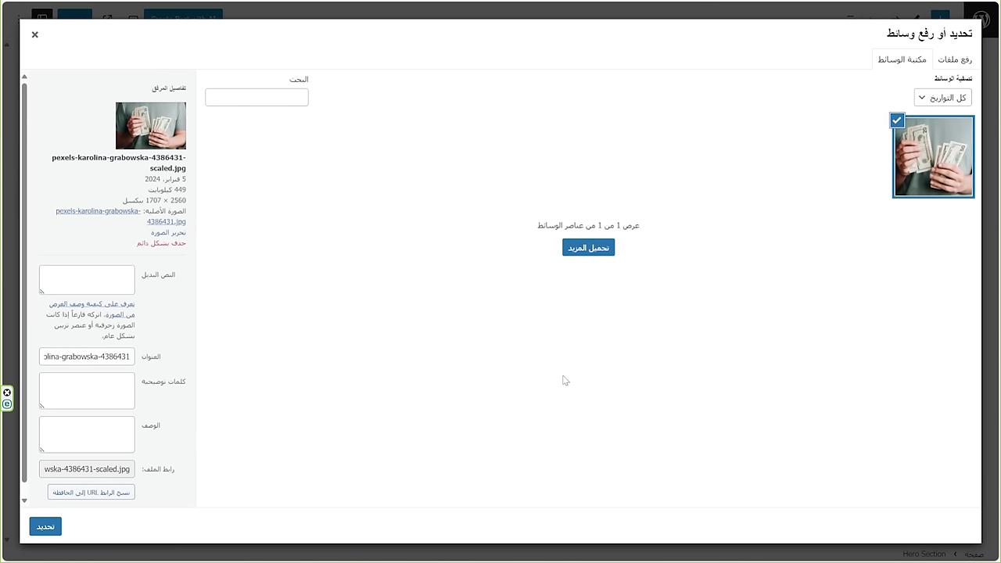
{"action": "left_click", "coordinate": [100, 283]}
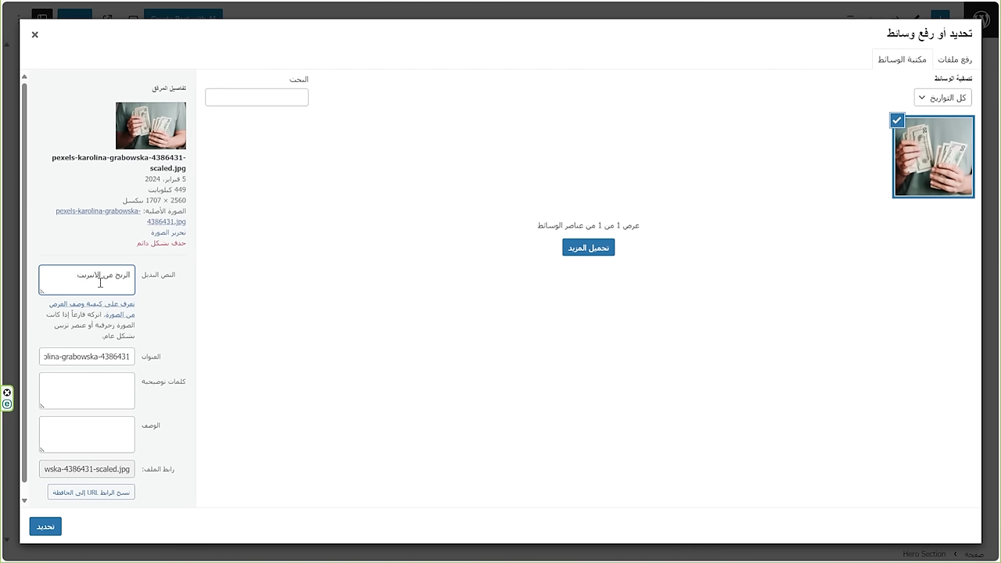
{"action": "left_click", "coordinate": [45, 527]}
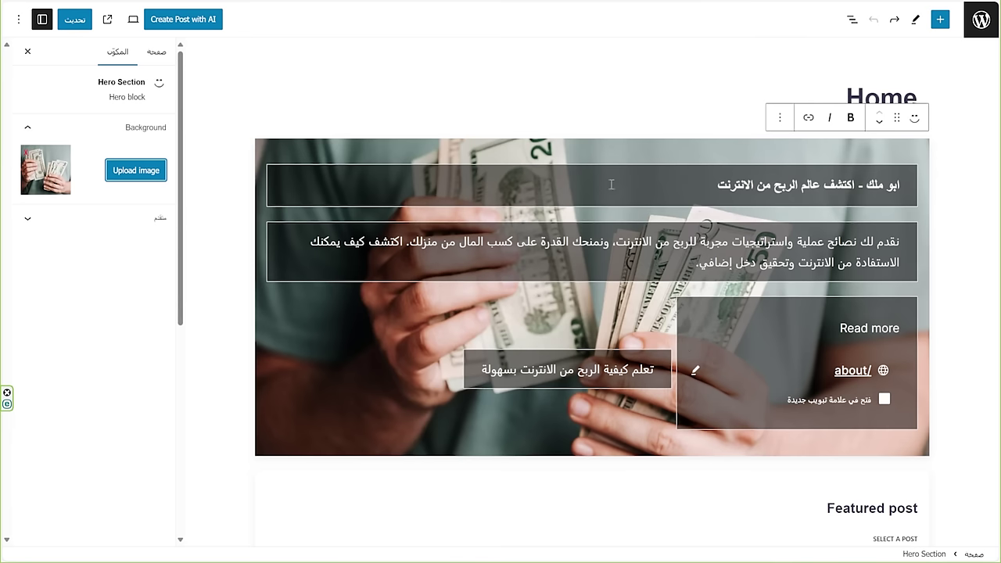
{"action": "left_click", "coordinate": [499, 385]}
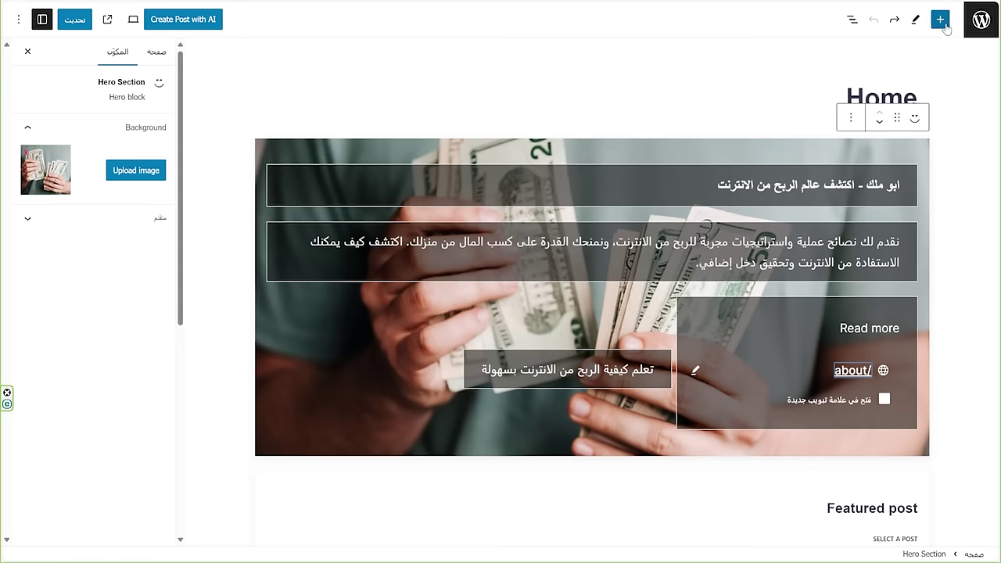
Browse the available blocks and insert a Video (فيديو) block directly below the Hero Section.
{"action": "left_click", "coordinate": [941, 19]}
{"action": "scroll", "coordinate": [880, 289], "scroll_direction": "down", "scroll_amount": 5}
{"action": "scroll", "coordinate": [880, 286], "scroll_direction": "down", "scroll_amount": 5}
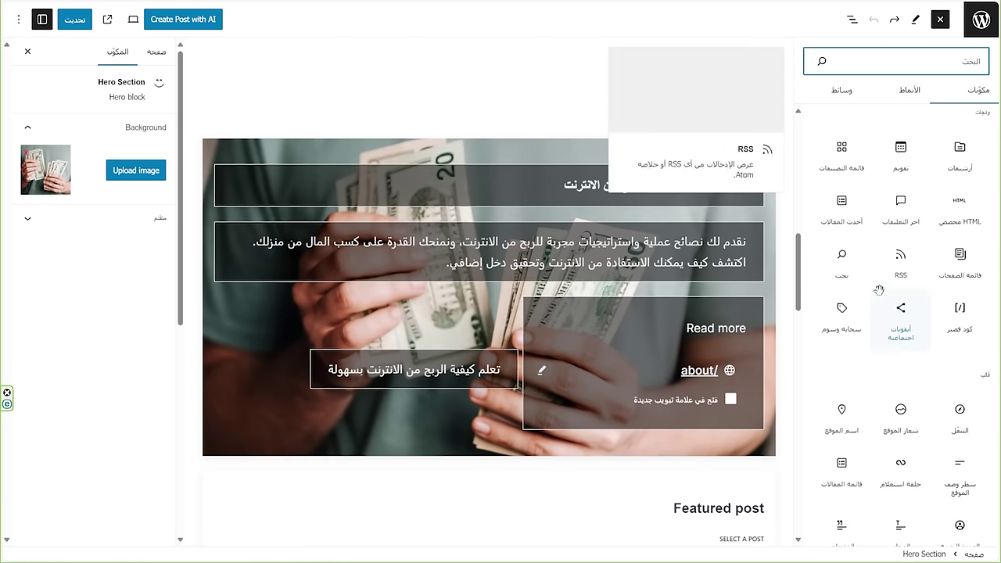
{"action": "scroll", "coordinate": [879, 287], "scroll_direction": "up", "scroll_amount": 10}
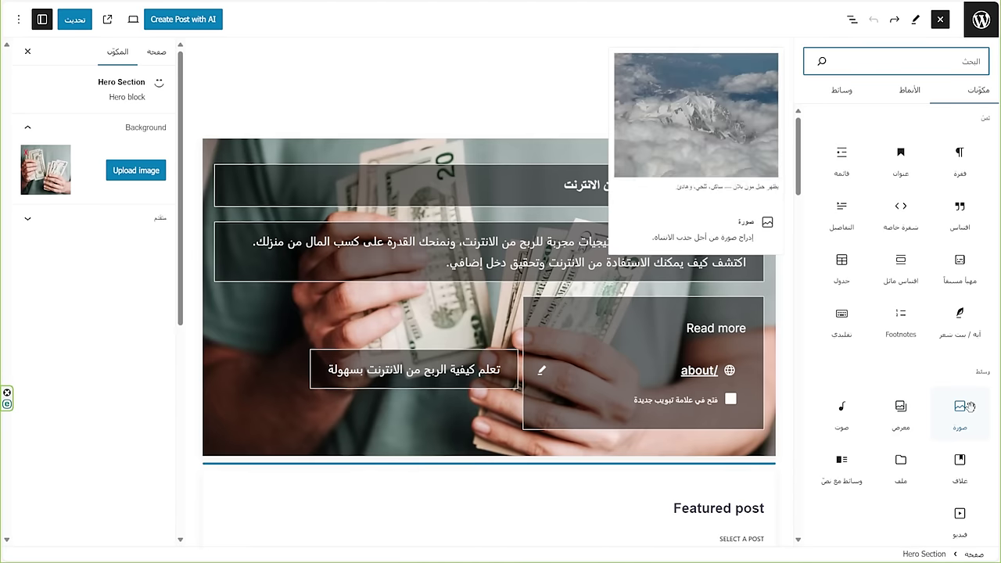
{"action": "scroll", "coordinate": [930, 282], "scroll_direction": "down", "scroll_amount": 3}
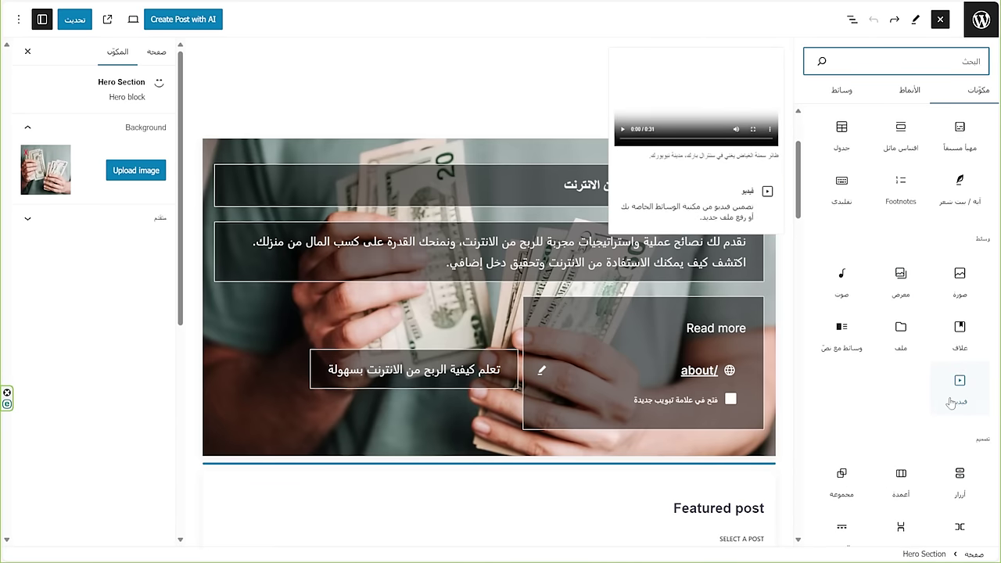
{"action": "left_click", "coordinate": [950, 400]}
{"action": "scroll", "coordinate": [726, 290], "scroll_direction": "down", "scroll_amount": 3}
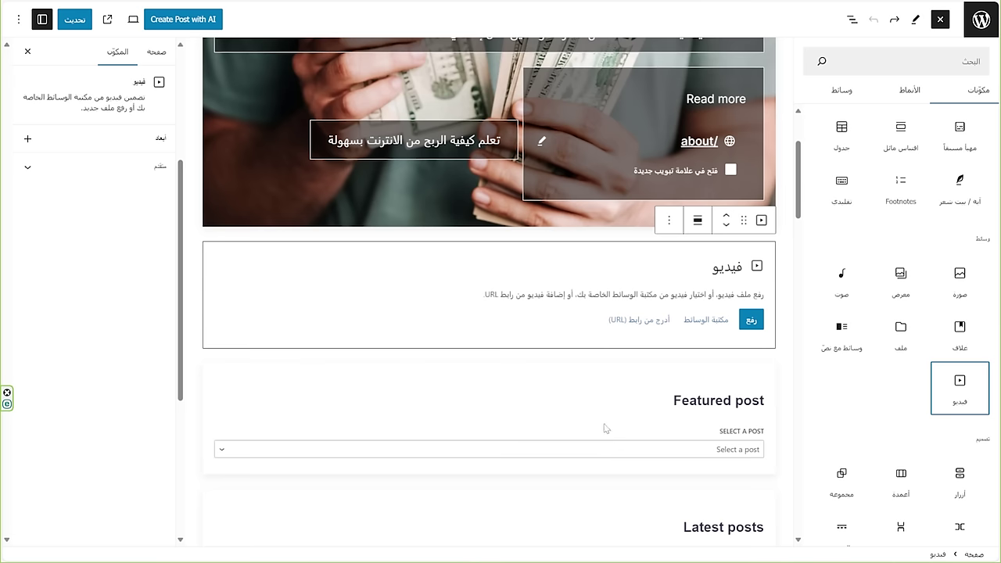
Embed a YouTube video in the new Video block by pasting its copied URL.
{"action": "left_click", "coordinate": [634, 327]}
{"action": "left_click", "coordinate": [780, 319]}
{"action": "right_click", "coordinate": [781, 357]}
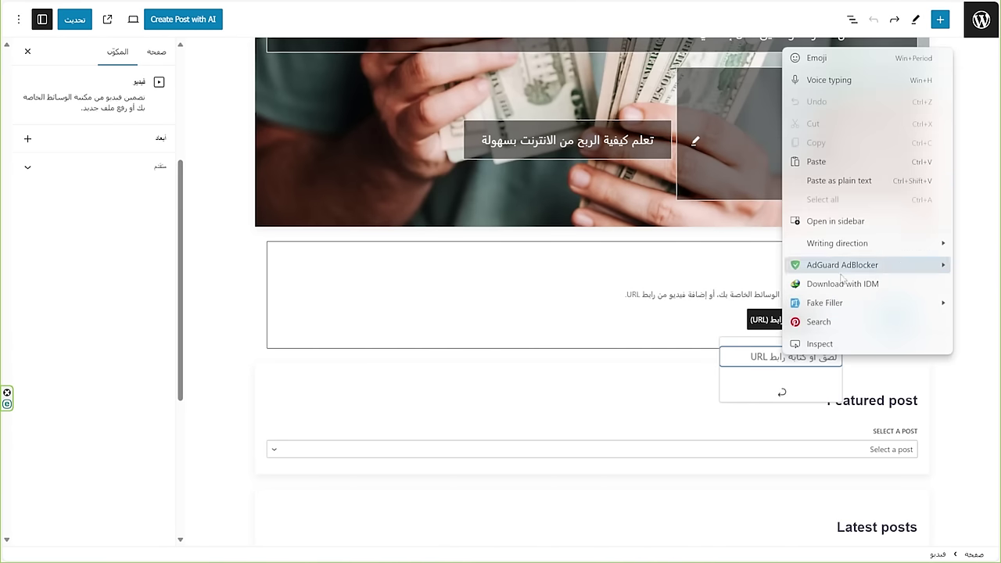
{"action": "left_click", "coordinate": [819, 164]}
{"action": "key", "text": "Return"}
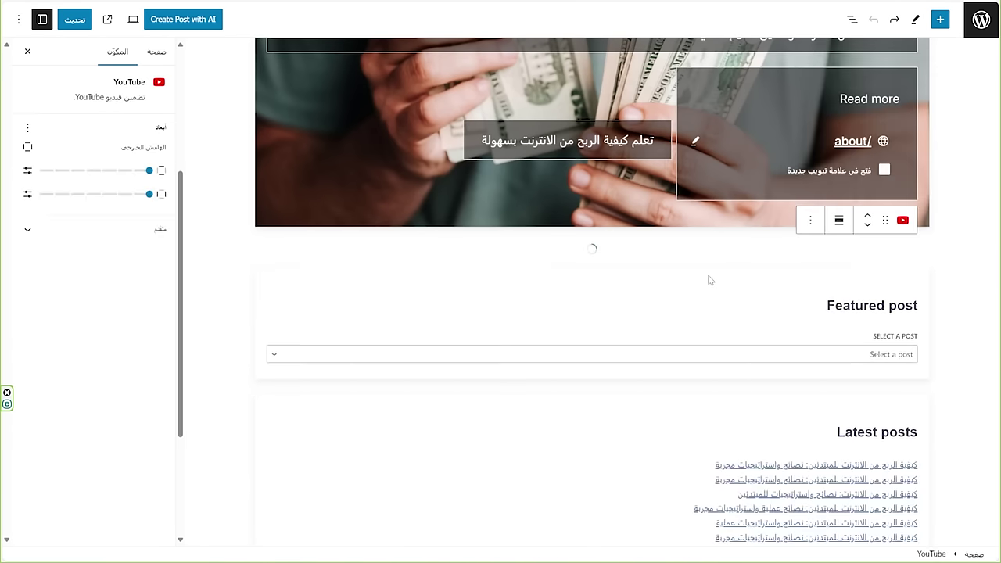
Label the Hero Section's button "تصفح المقالات" and link it to abomalak.net/index.php/blog/.
{"action": "scroll", "coordinate": [653, 289], "scroll_direction": "down", "scroll_amount": 4}
{"action": "scroll", "coordinate": [653, 317], "scroll_direction": "up", "scroll_amount": 4}
{"action": "scroll", "coordinate": [653, 321], "scroll_direction": "up", "scroll_amount": 3}
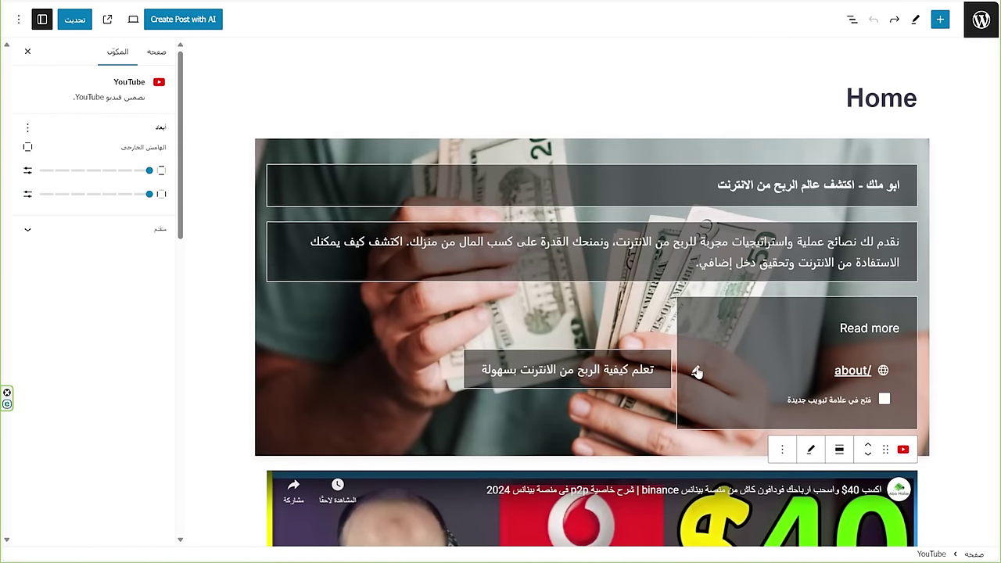
{"action": "left_click", "coordinate": [860, 328]}
{"action": "triple_click", "coordinate": [845, 328]}
{"action": "type", "text": "تصفح المقالات"}
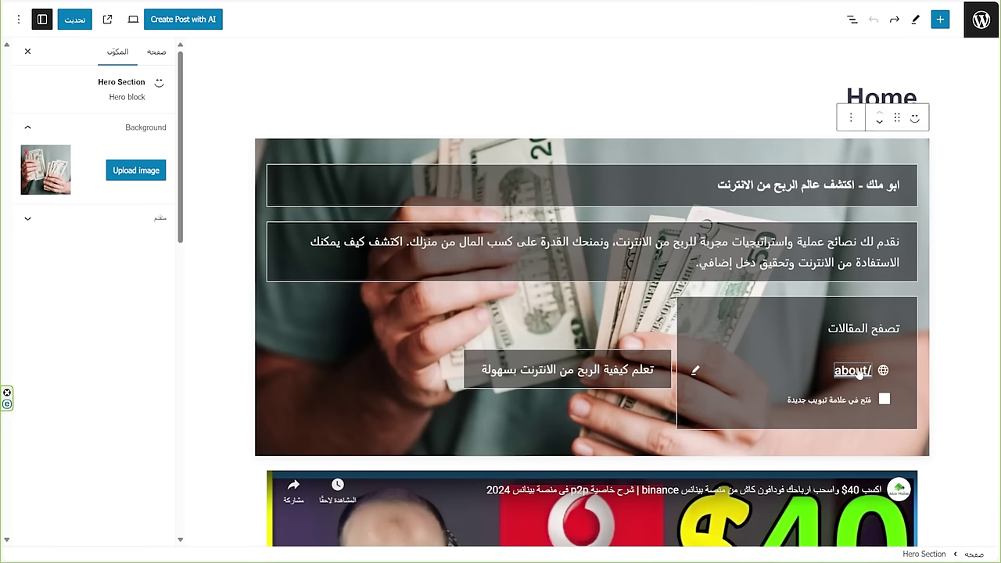
{"action": "left_click", "coordinate": [696, 373]}
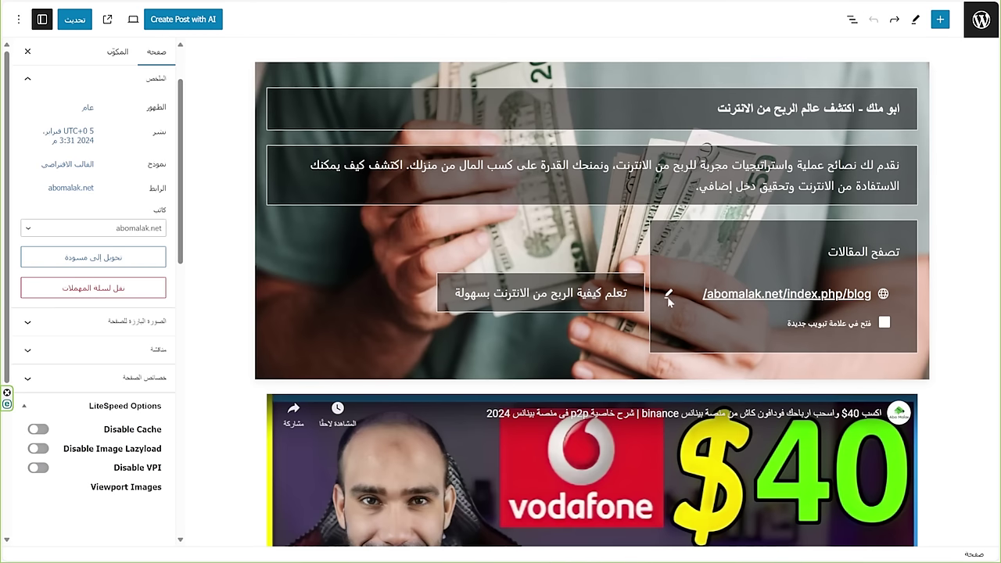
{"action": "left_click", "coordinate": [488, 295]}
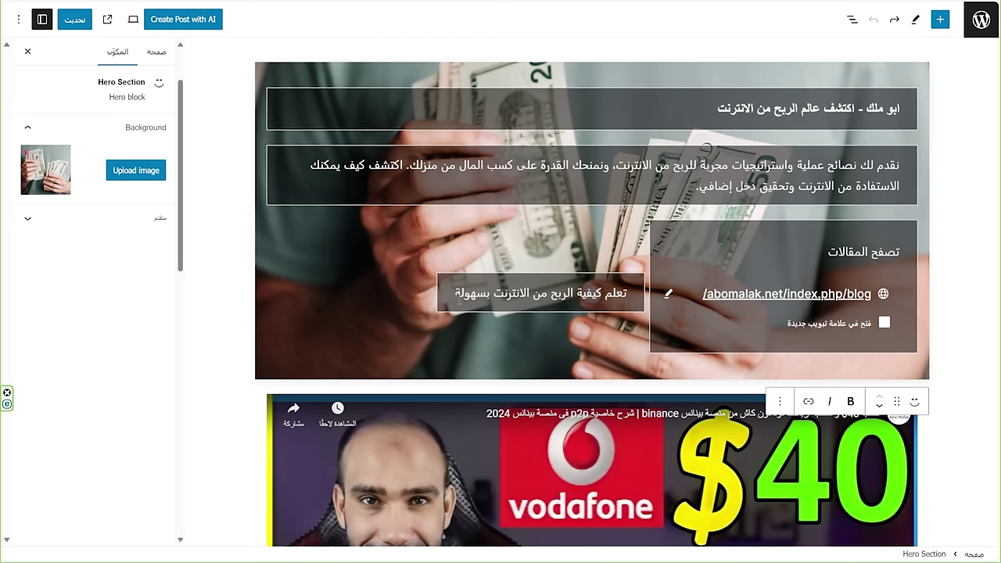
{"action": "left_click", "coordinate": [779, 402]}
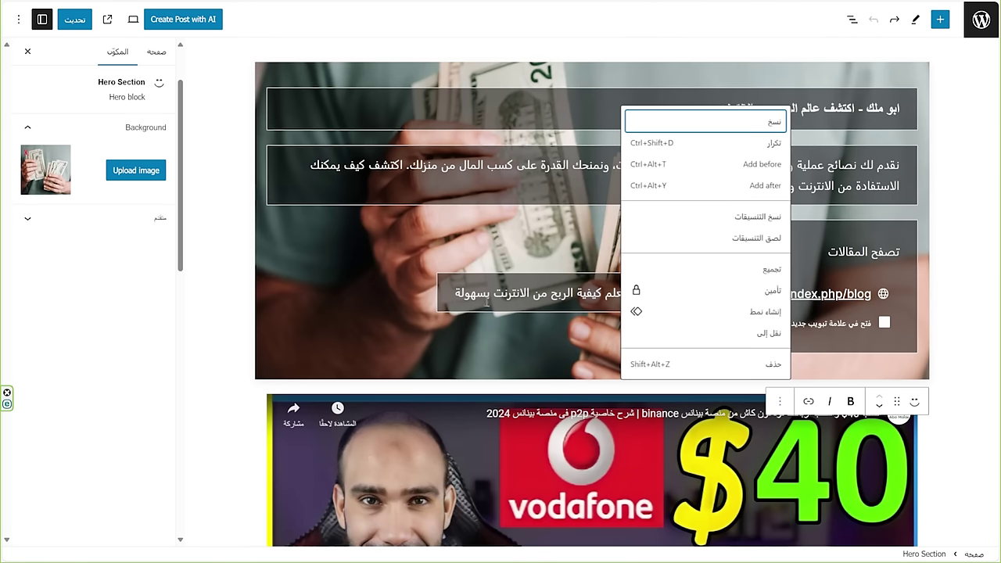
{"action": "left_click", "coordinate": [949, 246]}
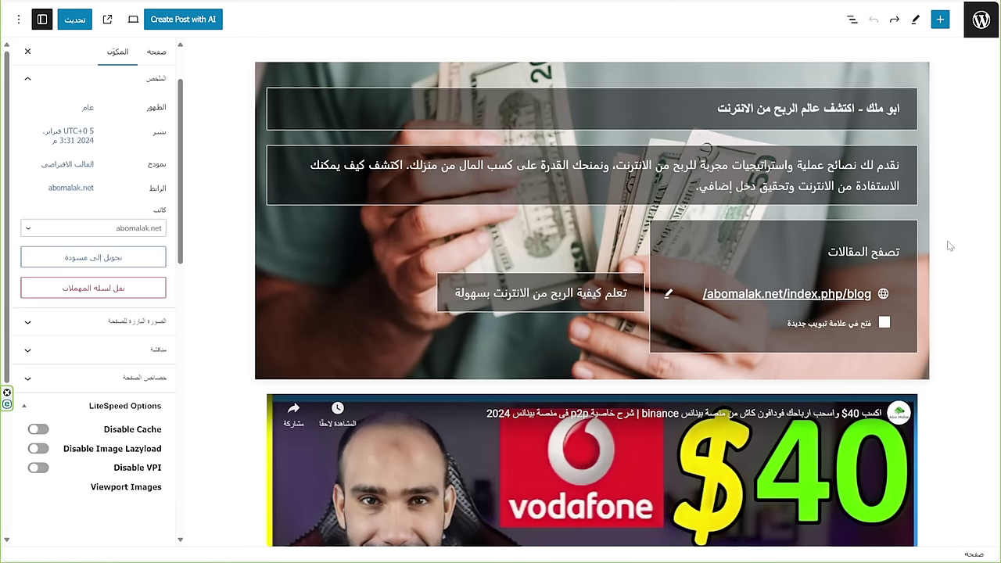
Update the Home page and check the live version from the hero and video down to the latest posts.
{"action": "scroll", "coordinate": [328, 399], "scroll_direction": "down", "scroll_amount": 5}
{"action": "scroll", "coordinate": [329, 399], "scroll_direction": "up", "scroll_amount": 6}
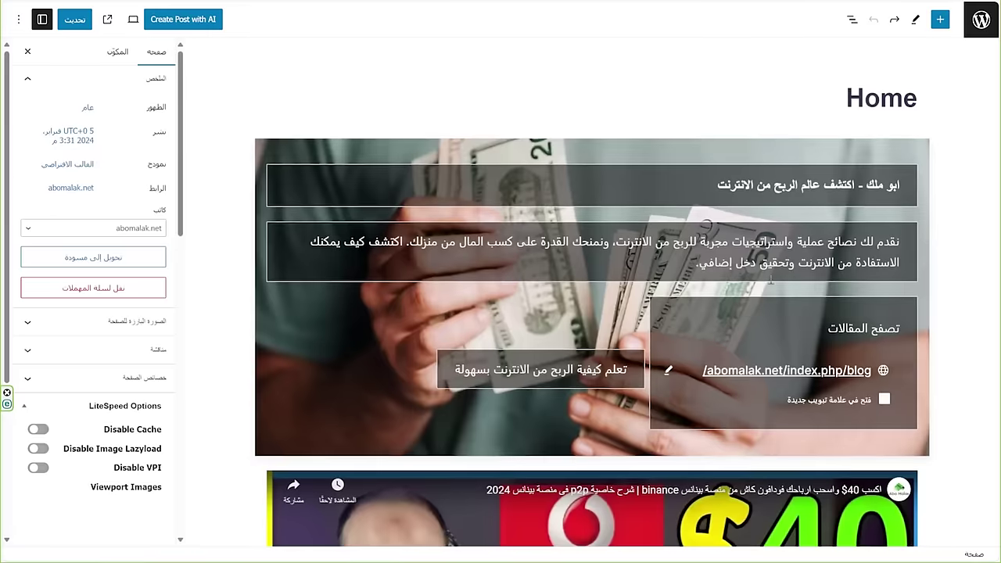
{"action": "scroll", "coordinate": [313, 156], "scroll_direction": "down", "scroll_amount": 1}
{"action": "scroll", "coordinate": [234, 118], "scroll_direction": "up", "scroll_amount": 1}
{"action": "left_click", "coordinate": [75, 19]}
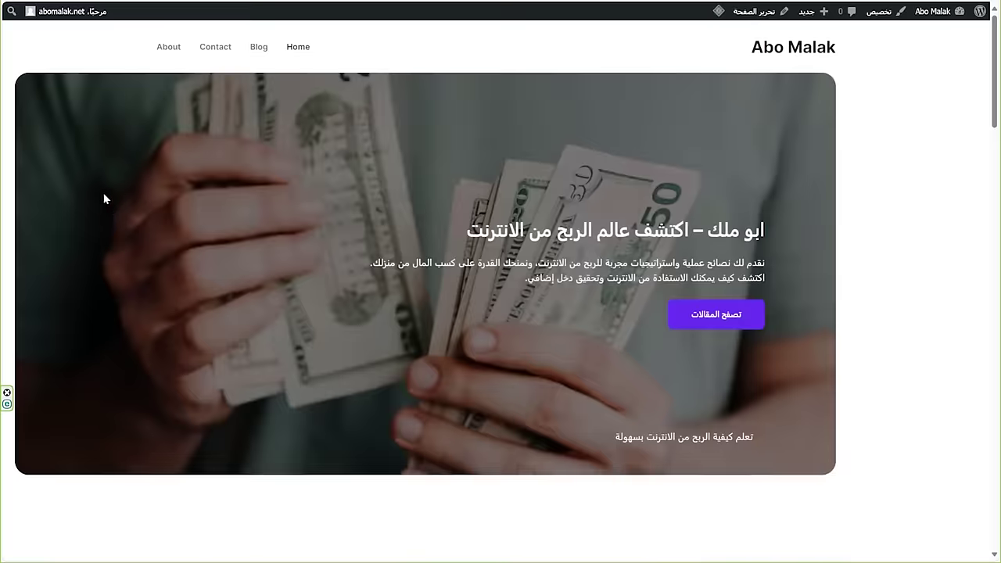
{"action": "scroll", "coordinate": [487, 253], "scroll_direction": "down", "scroll_amount": 3}
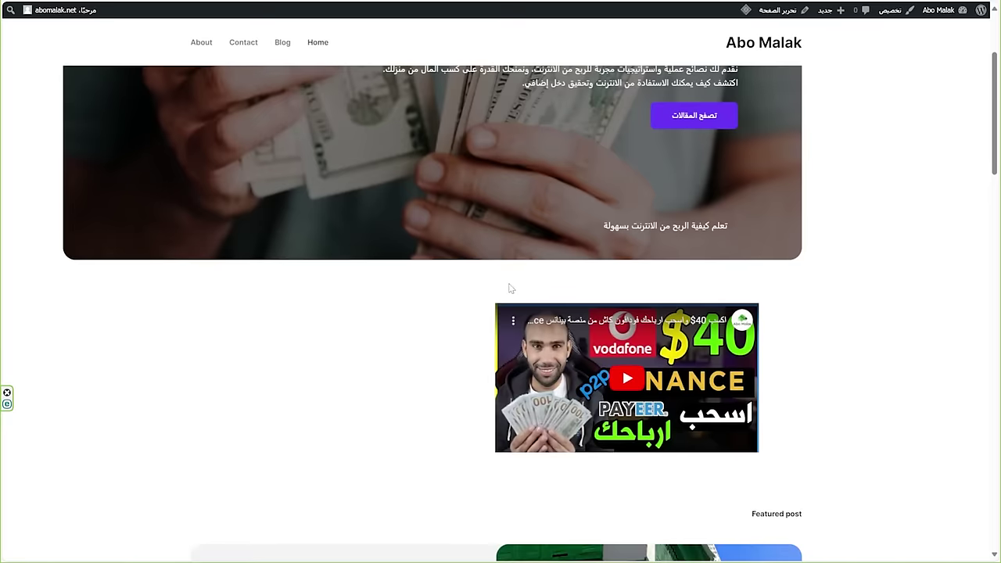
{"action": "scroll", "coordinate": [510, 289], "scroll_direction": "down", "scroll_amount": 6}
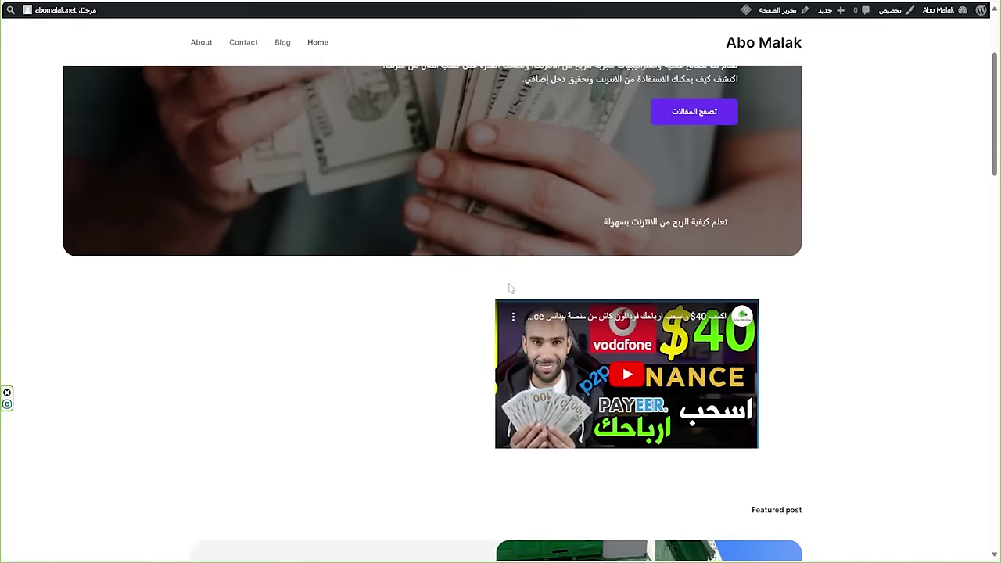
{"action": "scroll", "coordinate": [510, 289], "scroll_direction": "up", "scroll_amount": 2}
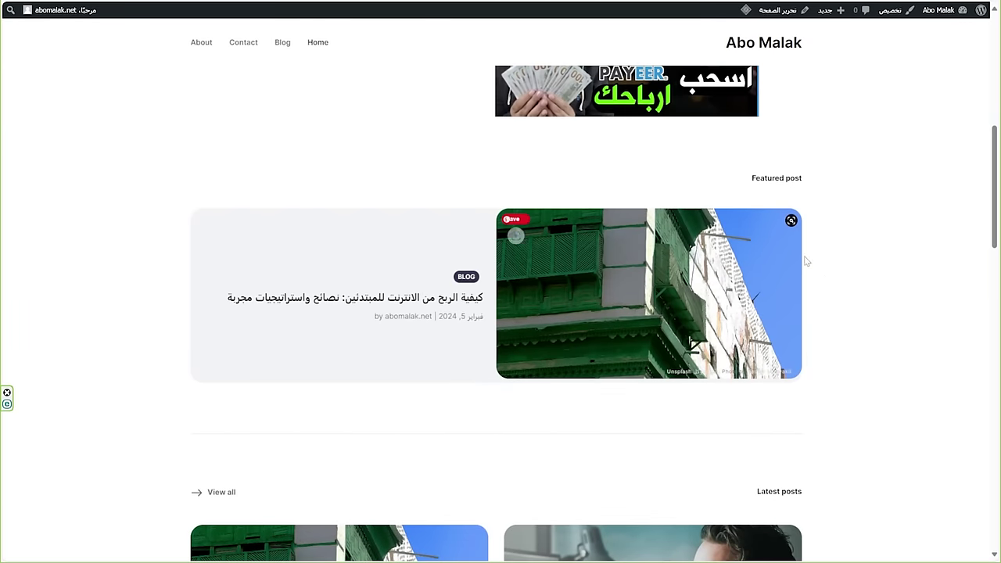
{"action": "scroll", "coordinate": [774, 188], "scroll_direction": "down", "scroll_amount": 2}
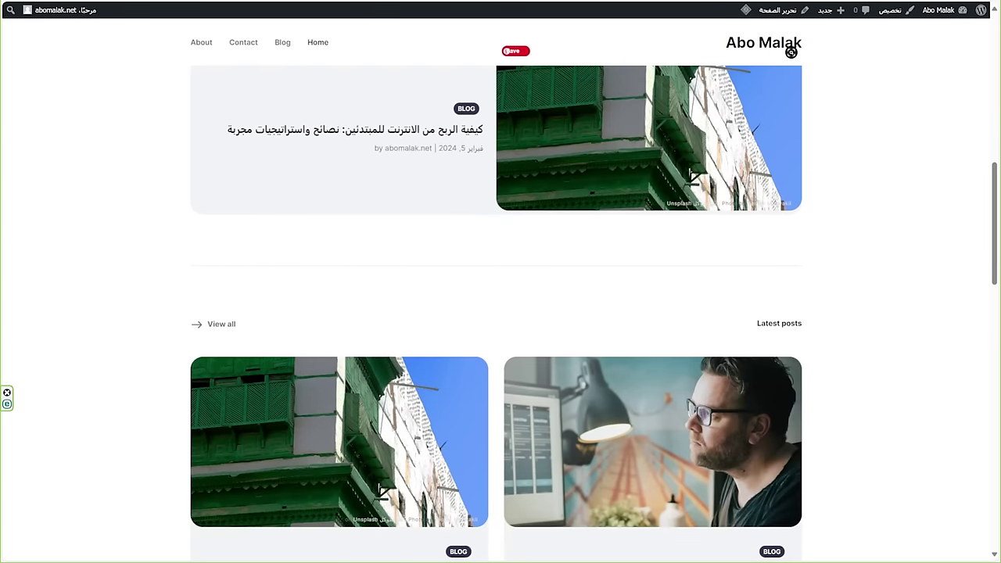
Reopen the Home page for editing, try smaller post counts such as 4 and 3 in the Latest Posts block, and return it to 6.
{"action": "left_click", "coordinate": [780, 10]}
{"action": "scroll", "coordinate": [494, 256], "scroll_direction": "down", "scroll_amount": 3}
{"action": "scroll", "coordinate": [495, 256], "scroll_direction": "down", "scroll_amount": 7}
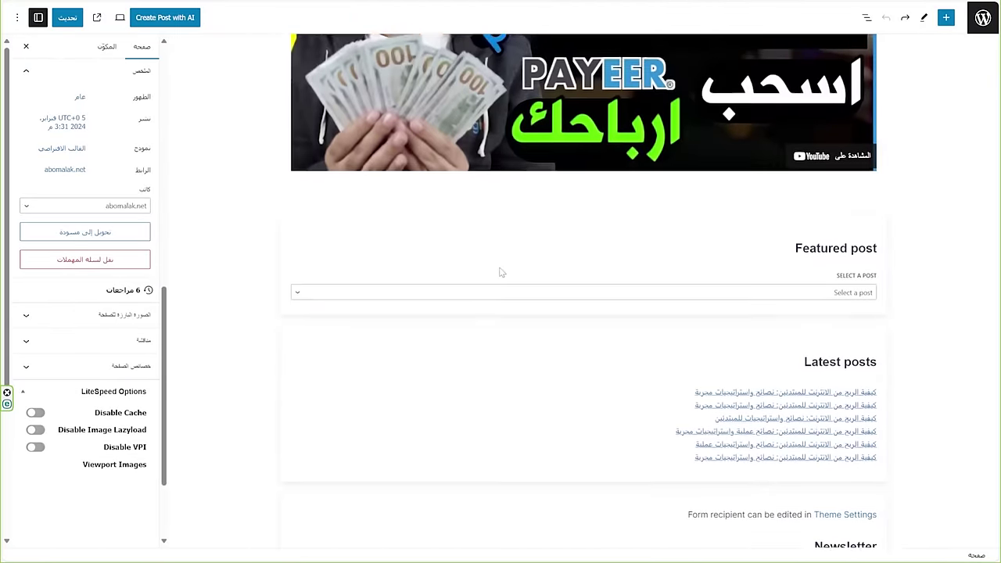
{"action": "left_click", "coordinate": [568, 277]}
{"action": "left_click", "coordinate": [114, 138]}
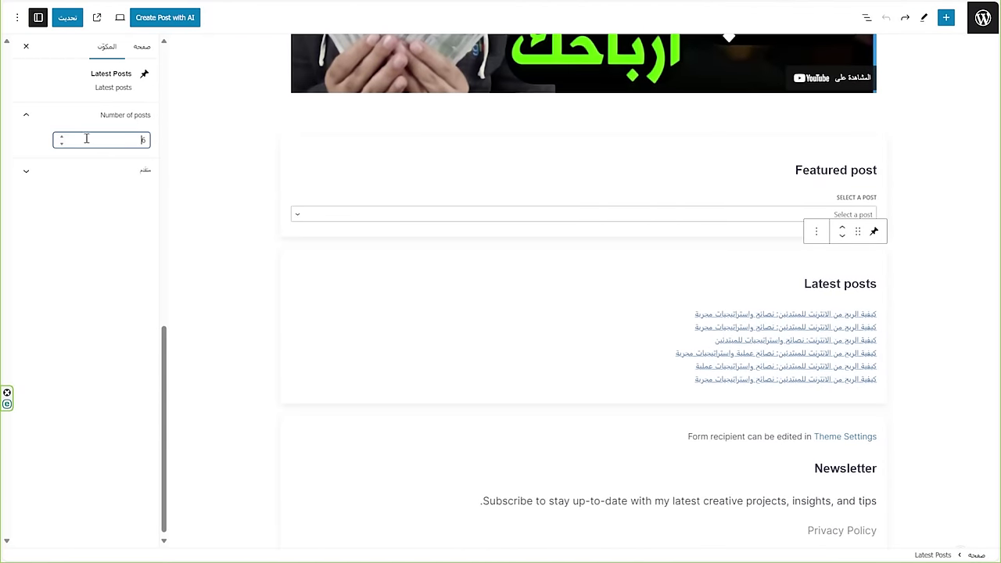
{"action": "key", "text": "BackSpace"}
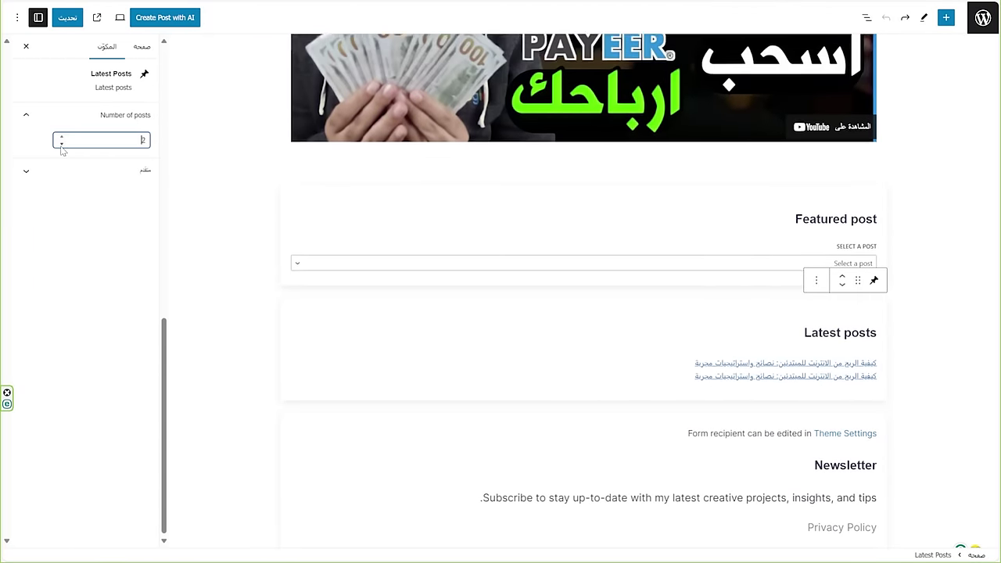
{"action": "type", "text": "4"}
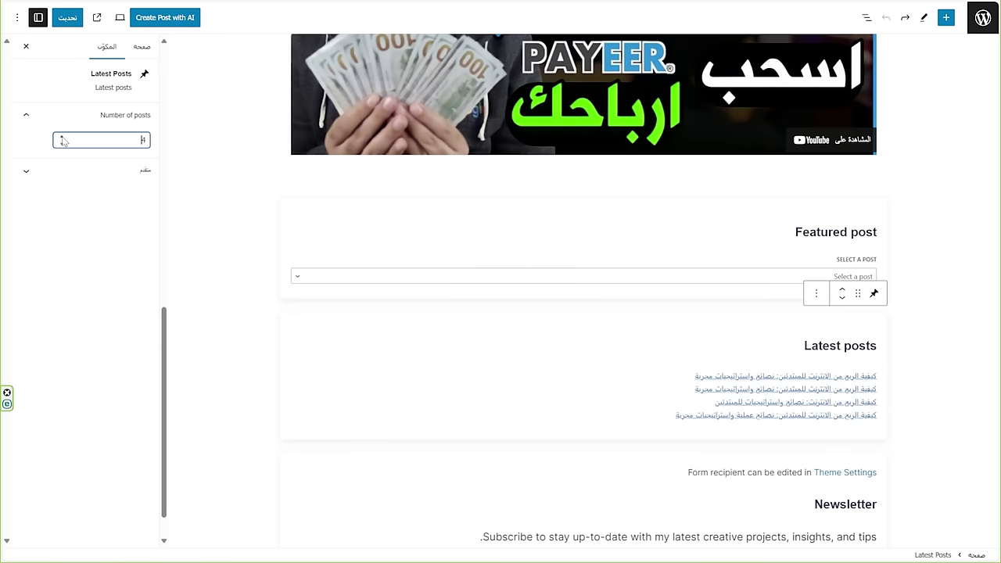
{"action": "left_click", "coordinate": [62, 144]}
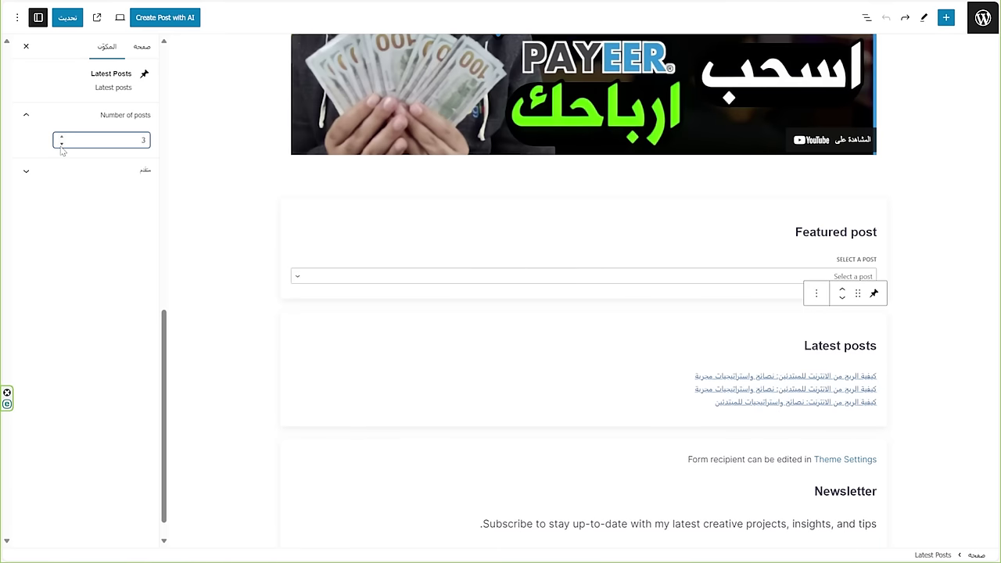
{"action": "left_click", "coordinate": [63, 139]}
{"action": "left_click", "coordinate": [62, 140]}
{"action": "left_click", "coordinate": [62, 139]}
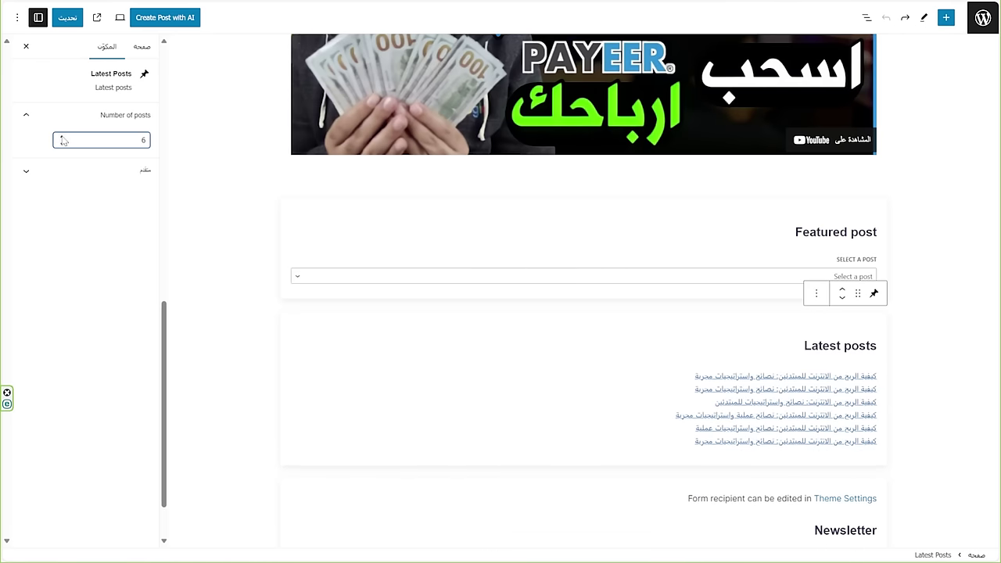
{"action": "left_click", "coordinate": [241, 370]}
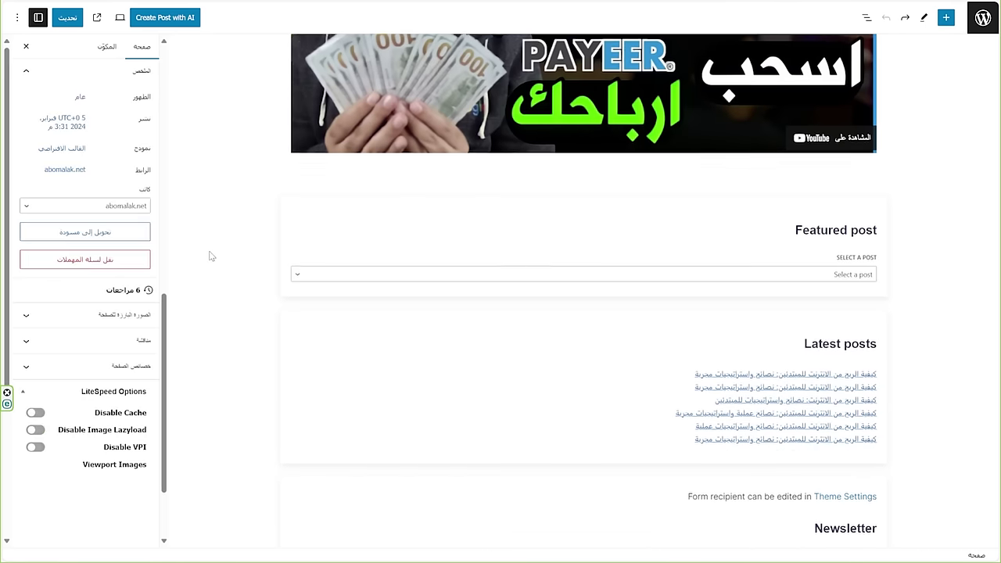
Examine the widget, theme and embed blocks offered in the block library, without inserting any.
{"action": "scroll", "coordinate": [215, 244], "scroll_direction": "down", "scroll_amount": 2}
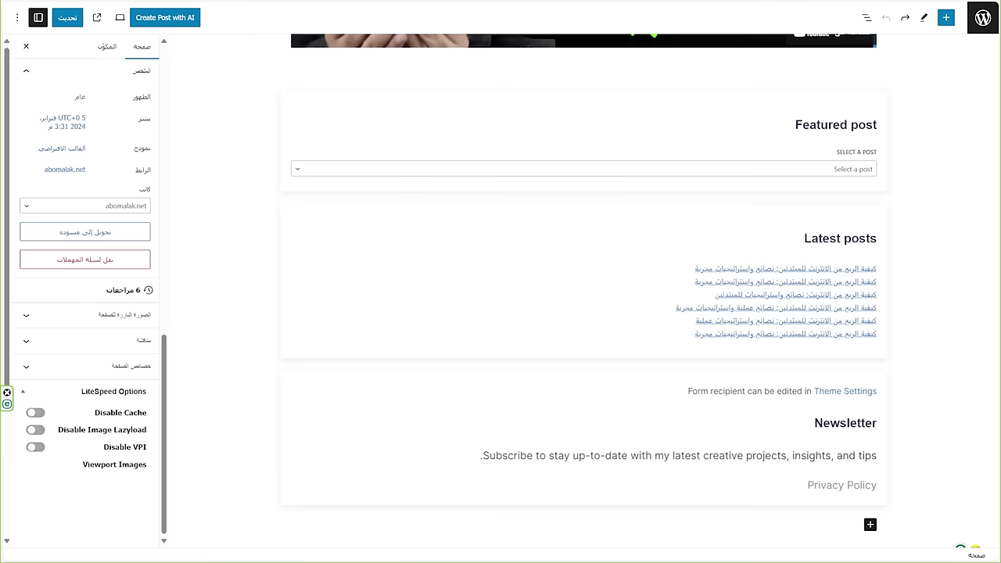
{"action": "scroll", "coordinate": [644, 331], "scroll_direction": "up", "scroll_amount": 5}
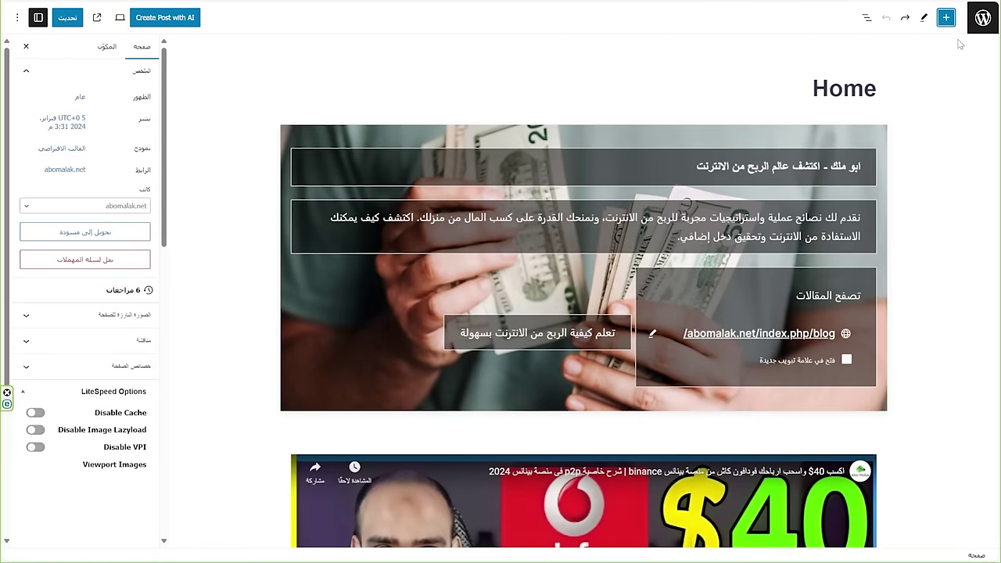
{"action": "left_click", "coordinate": [945, 20]}
{"action": "scroll", "coordinate": [915, 274], "scroll_direction": "down", "scroll_amount": 8}
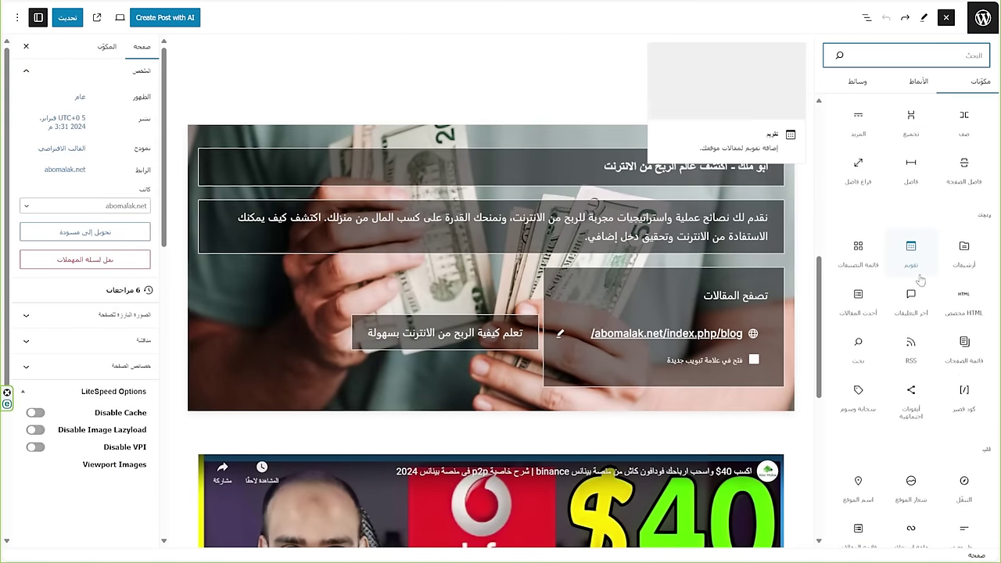
{"action": "scroll", "coordinate": [917, 297], "scroll_direction": "down", "scroll_amount": 5}
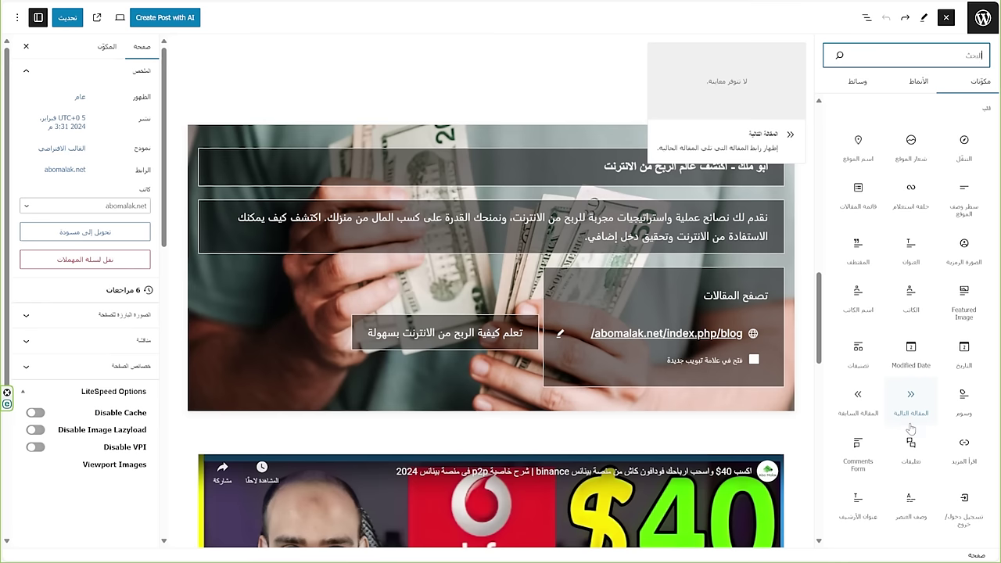
{"action": "scroll", "coordinate": [900, 414], "scroll_direction": "down", "scroll_amount": 5}
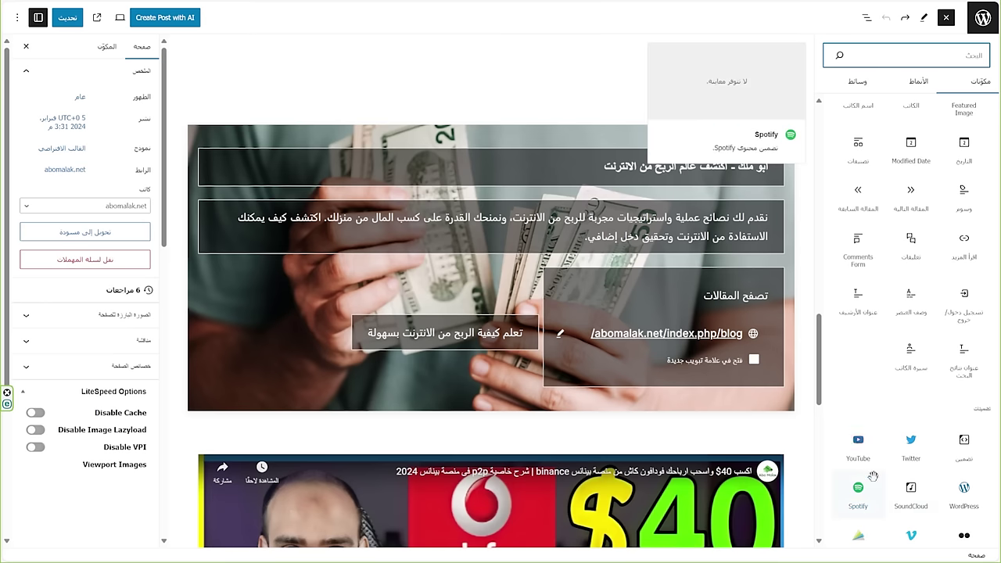
{"action": "scroll", "coordinate": [947, 463], "scroll_direction": "down", "scroll_amount": 5}
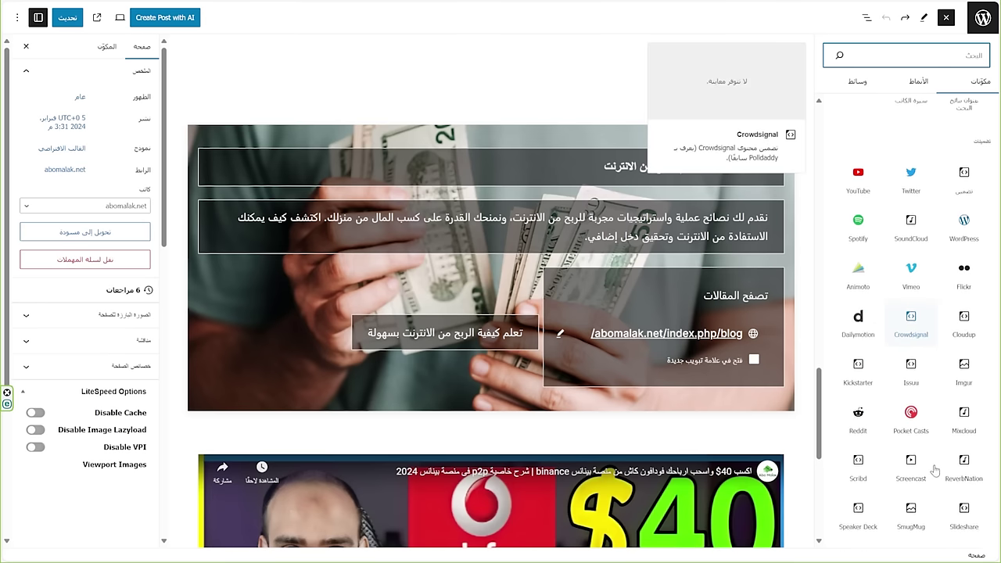
{"action": "scroll", "coordinate": [933, 468], "scroll_direction": "up", "scroll_amount": 3}
{"action": "scroll", "coordinate": [479, 255], "scroll_direction": "down", "scroll_amount": 10}
{"action": "left_click", "coordinate": [770, 354]}
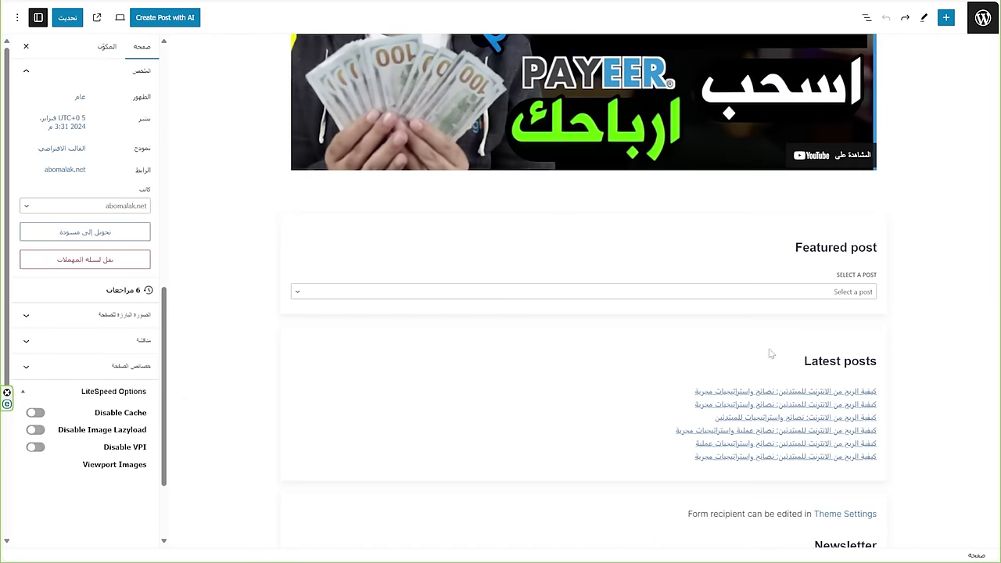
Review the Latest Posts block's settings and update the Home page.
{"action": "left_click", "coordinate": [712, 357]}
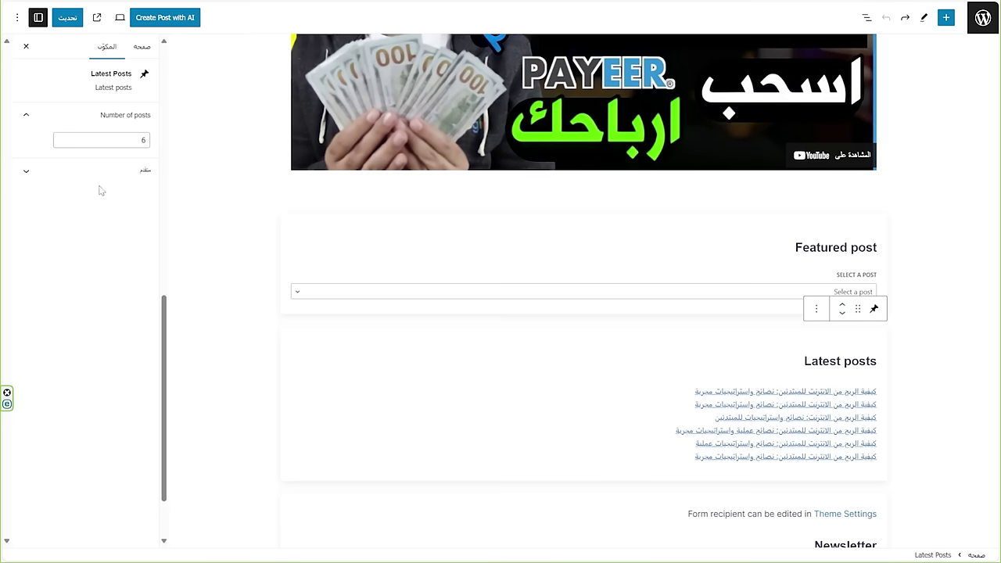
{"action": "left_click", "coordinate": [67, 18]}
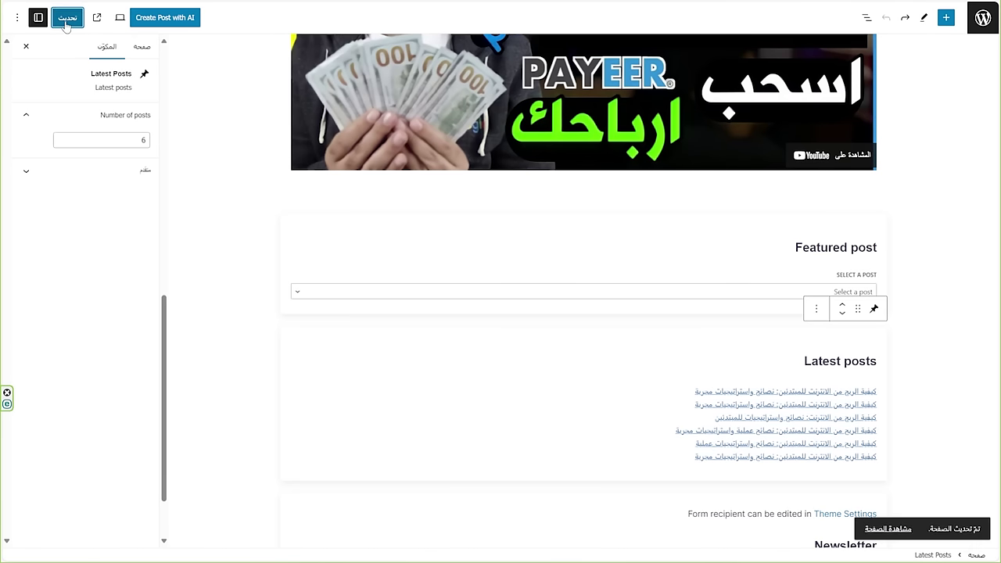
{"action": "scroll", "coordinate": [216, 277], "scroll_direction": "up", "scroll_amount": 10}
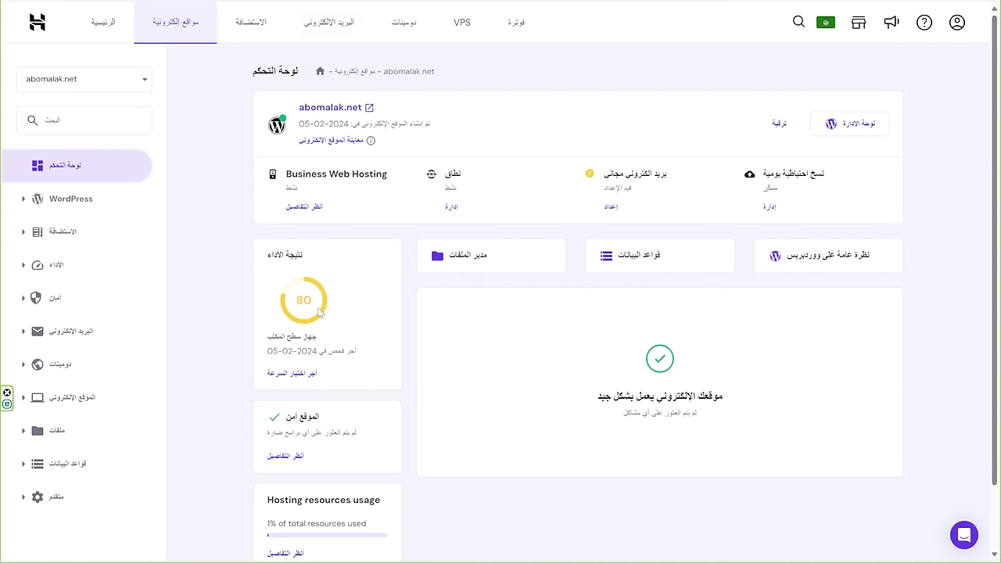
Switch to the Hostinger dashboard, open the WordPress admin of abomalak.net and list all its posts.
{"action": "left_click", "coordinate": [835, 123]}
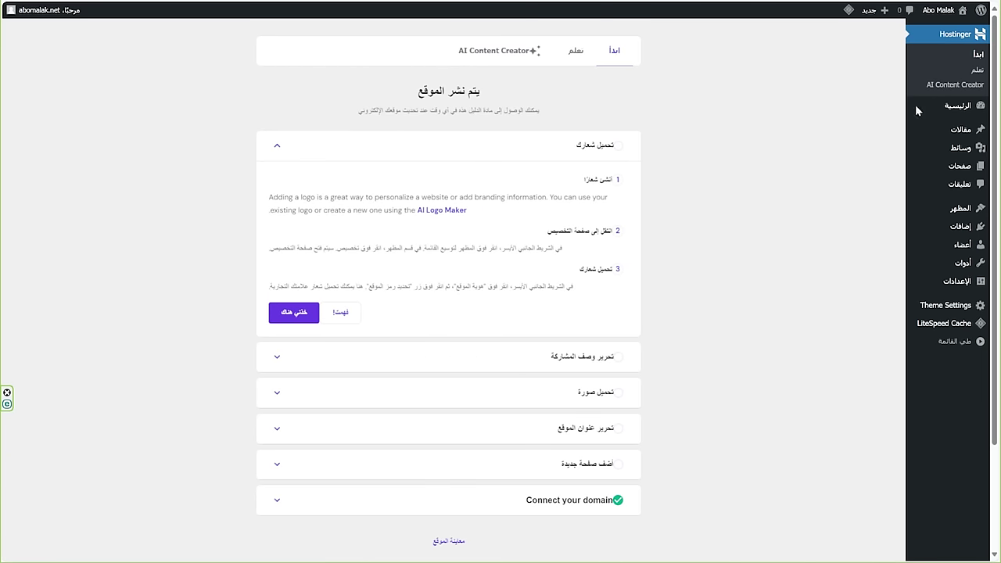
{"action": "mouse_move", "coordinate": [957, 125]}
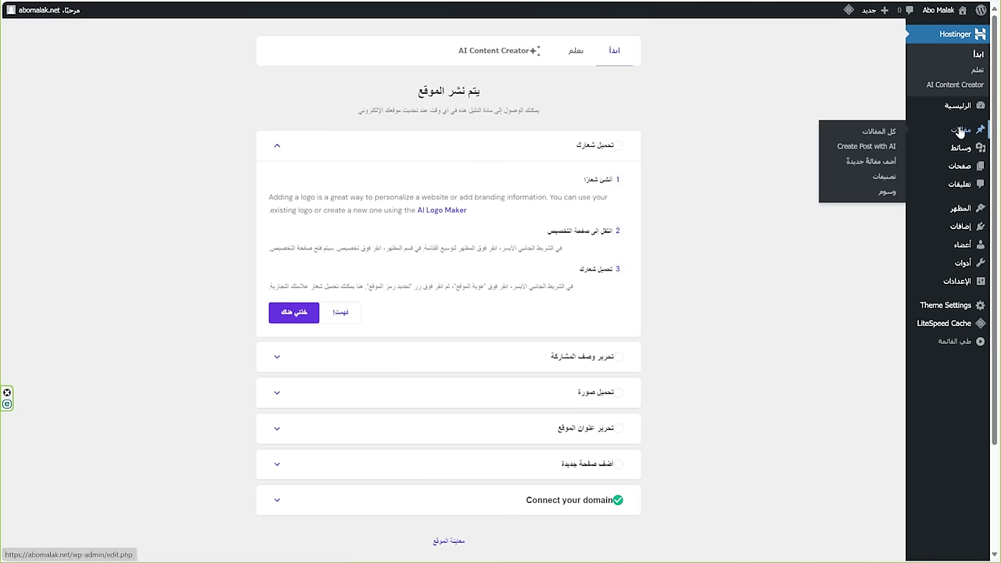
{"action": "left_click", "coordinate": [960, 131]}
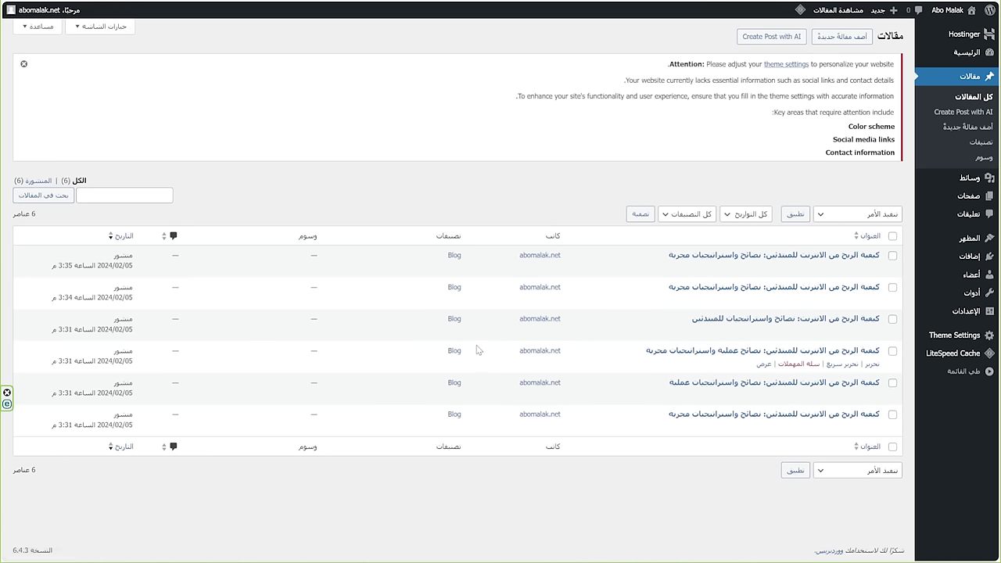
Add the post categories "الربح من الانترنت", "الربح من اليوتيوب" and "الربح من كتابة المقالات", each without a parent.
{"action": "left_click", "coordinate": [980, 143]}
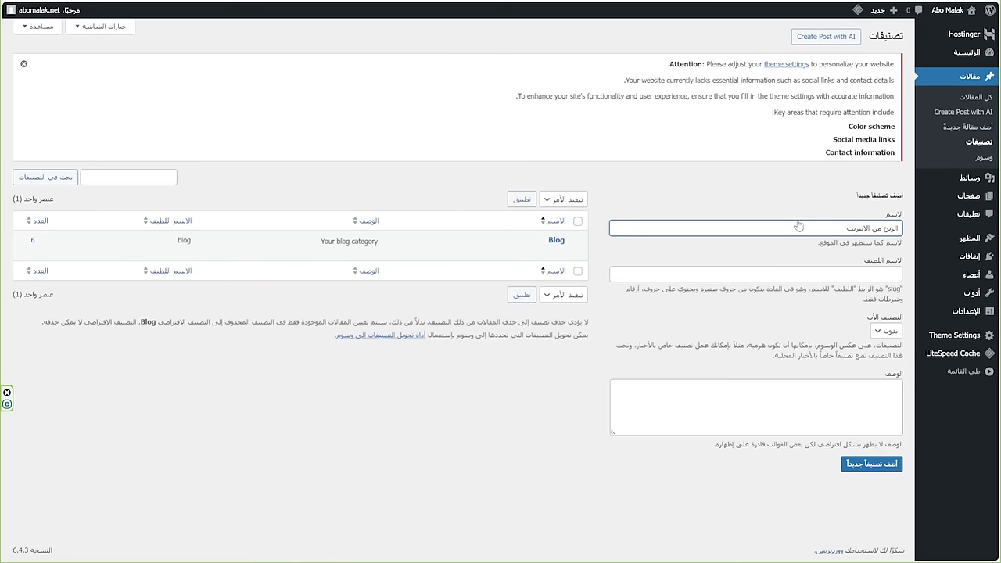
{"action": "left_click", "coordinate": [871, 465]}
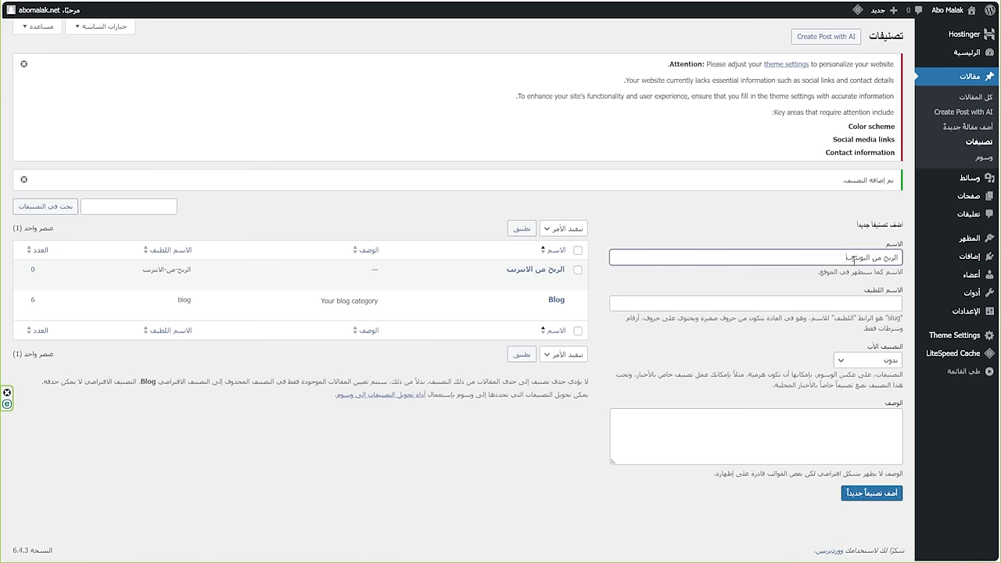
{"action": "left_click", "coordinate": [855, 494]}
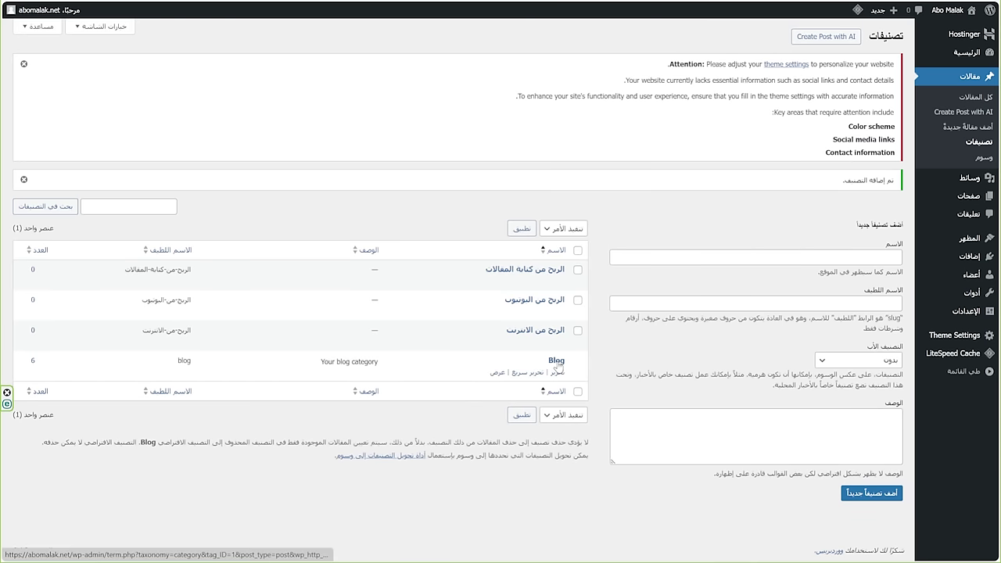
Rename the Blog category to "الربح من التطبيقات" with the slug "الربح-من-التطبيقات" and return to the category list.
{"action": "left_click", "coordinate": [556, 373]}
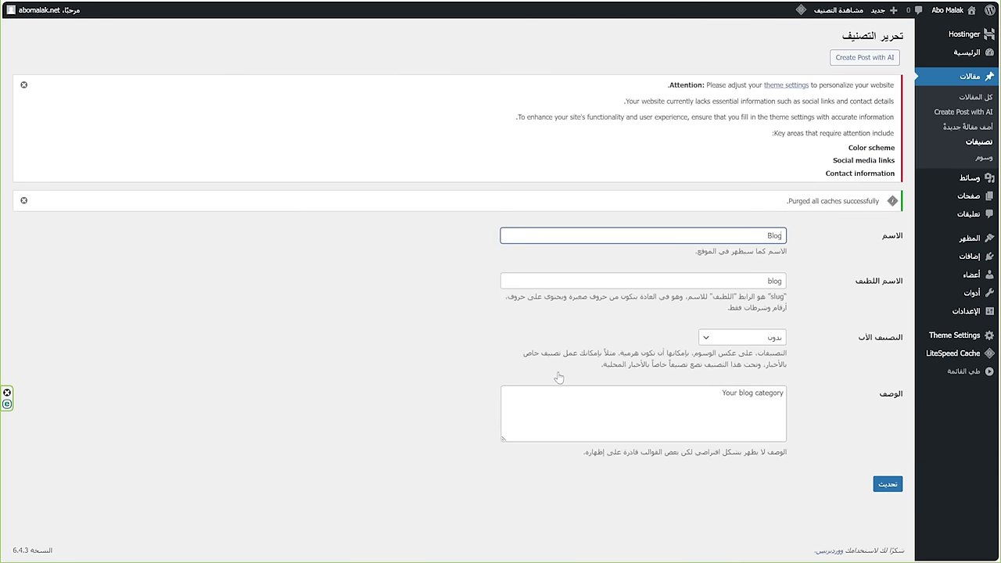
{"action": "double_click", "coordinate": [719, 241]}
{"action": "key", "text": "BackSpace"}
{"action": "type", "text": "الربح من التطبيقات"}
{"action": "key", "text": "Return"}
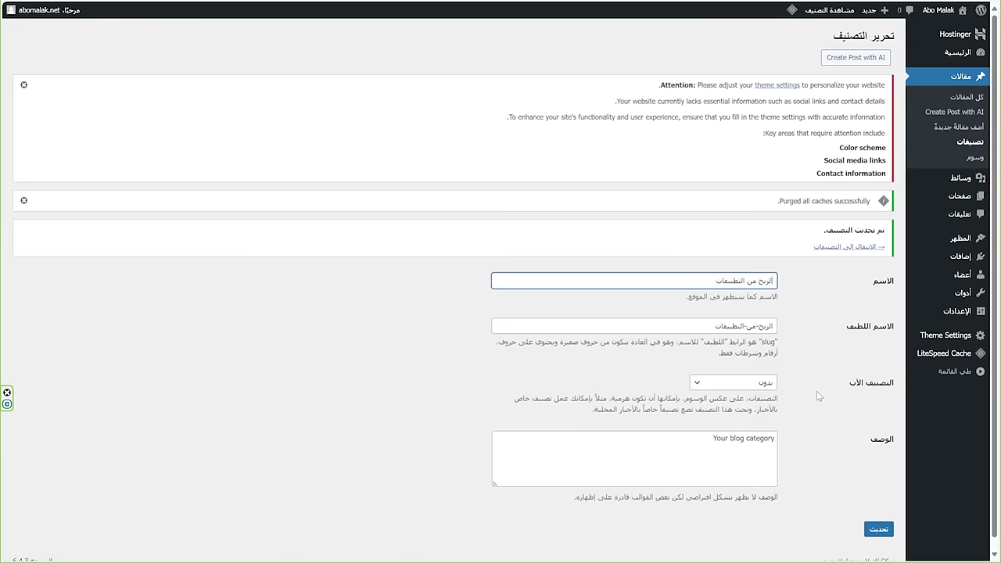
{"action": "left_click", "coordinate": [955, 143]}
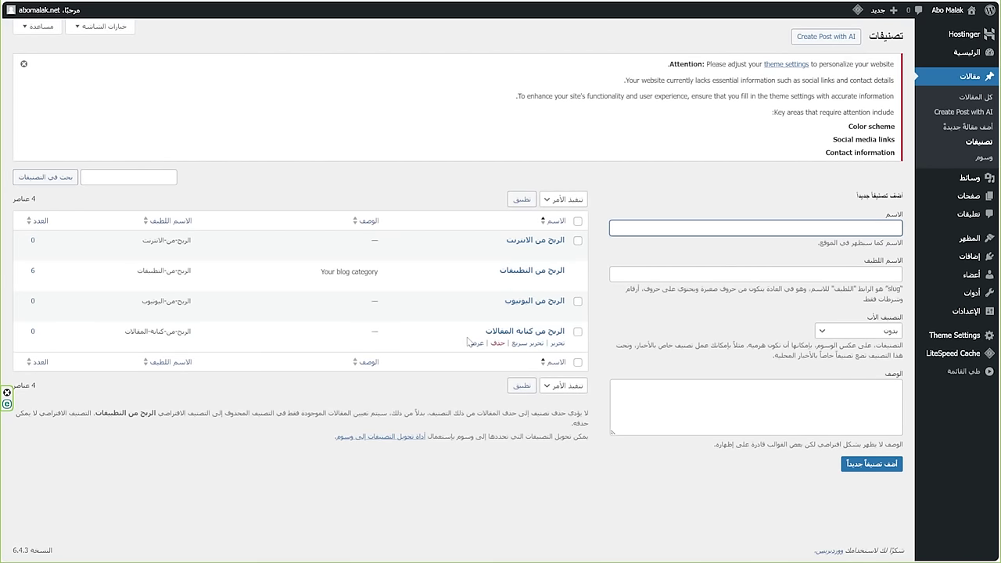
{"action": "left_click", "coordinate": [332, 229]}
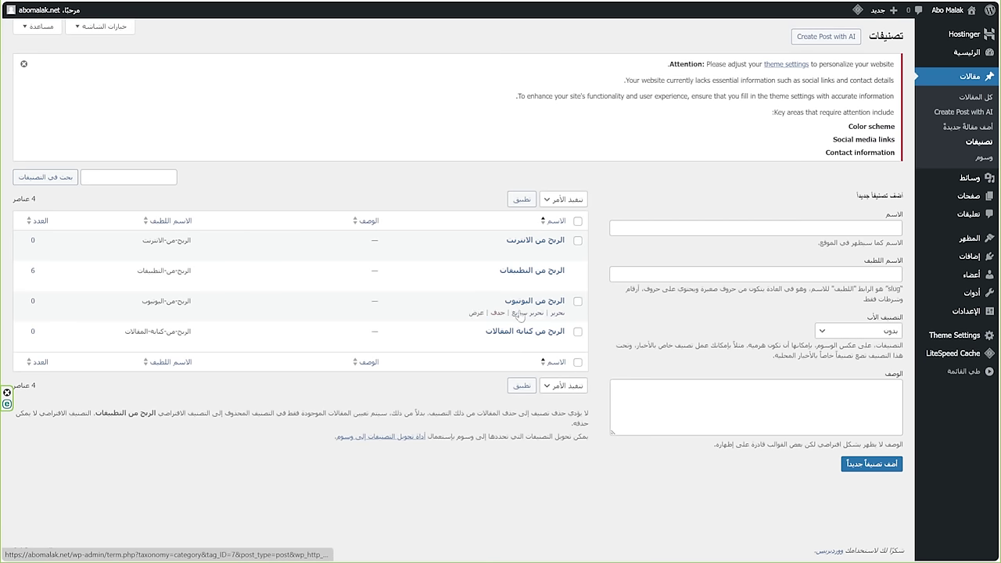
List all posts and open the AI Content Creator for a new post.
{"action": "left_click", "coordinate": [971, 99]}
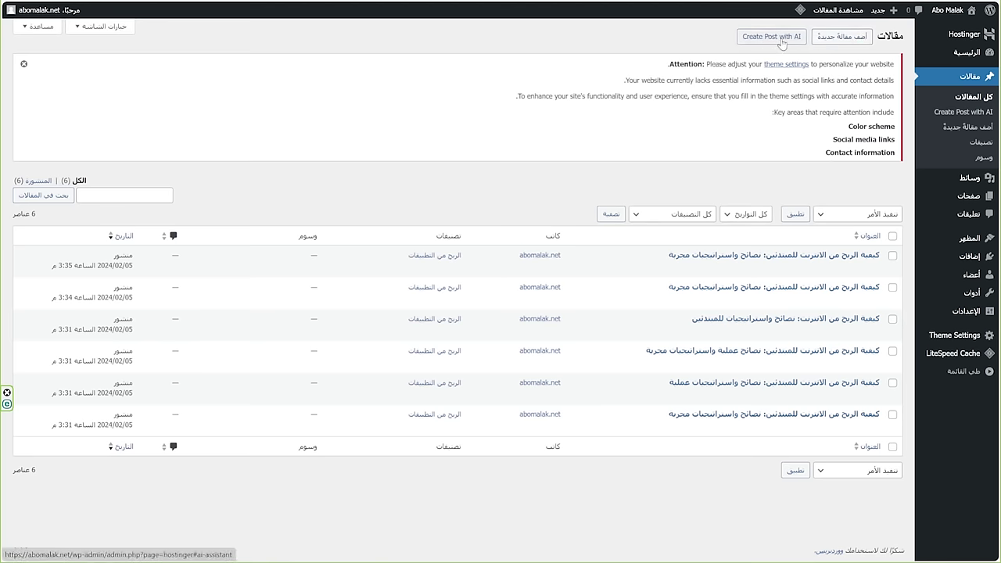
{"action": "left_click", "coordinate": [956, 41]}
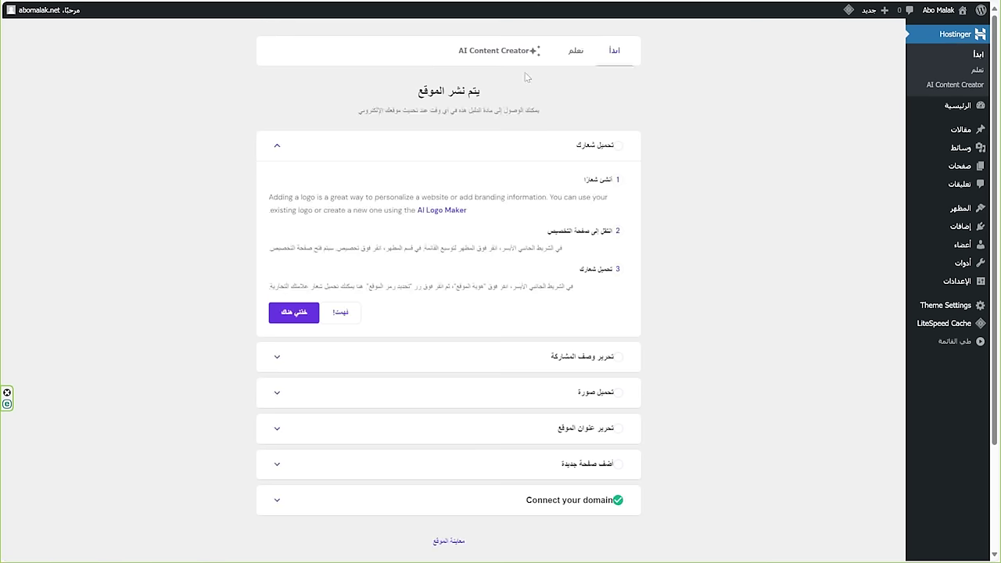
{"action": "left_click", "coordinate": [482, 51]}
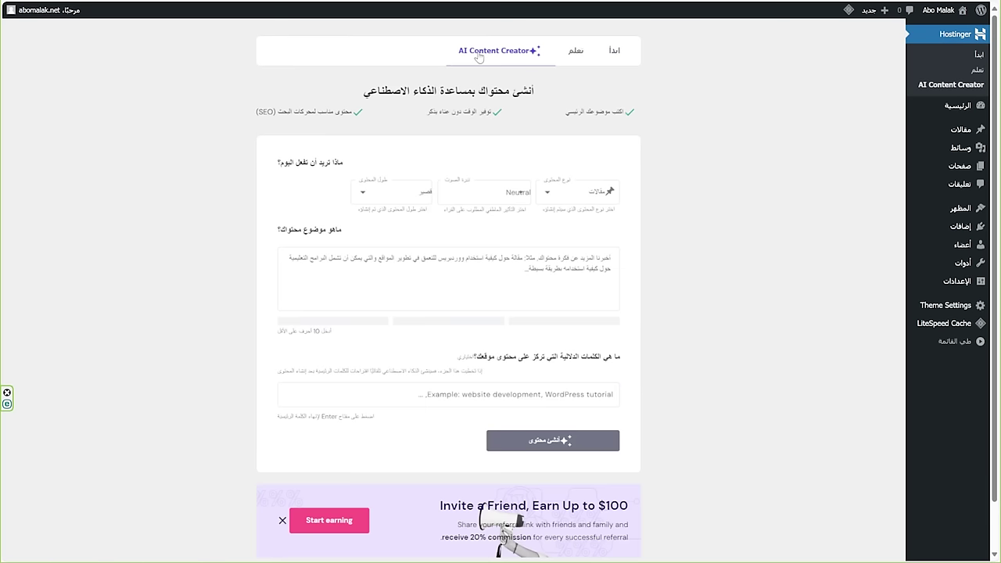
{"action": "left_click", "coordinate": [966, 129]}
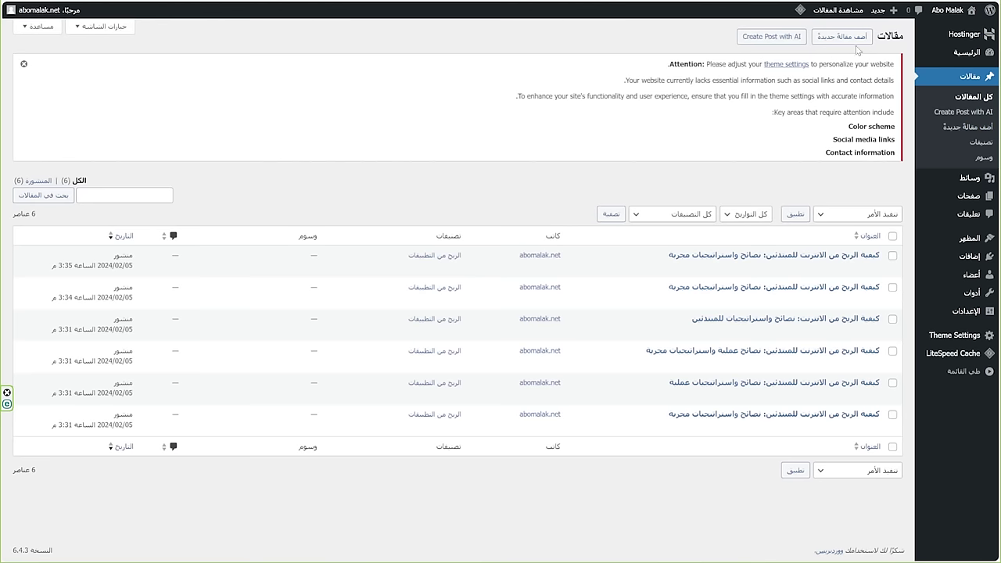
{"action": "left_click", "coordinate": [778, 40]}
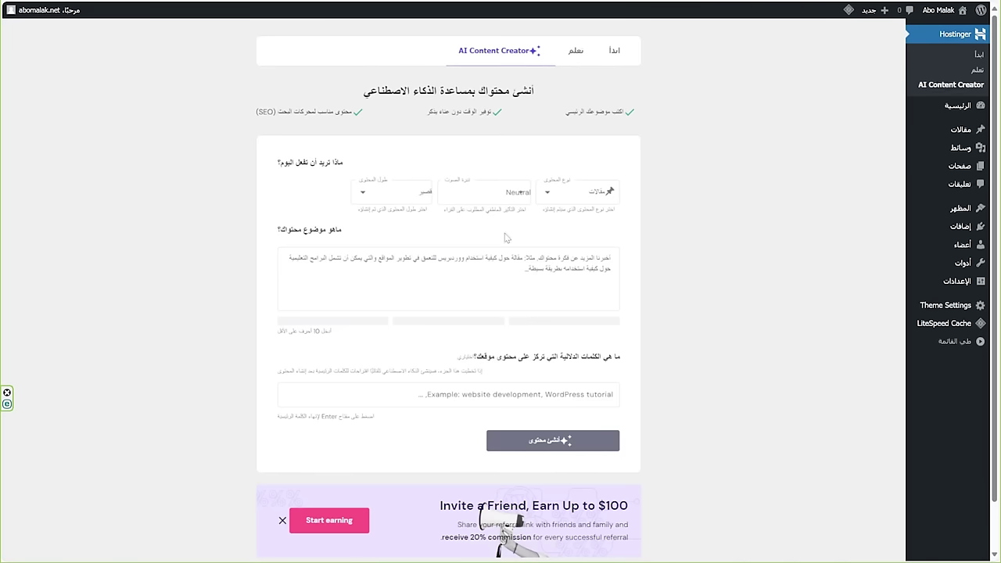
Set the AI content type to posts (مقالات) and the length to long (طويل), keeping the Neutral tone.
{"action": "left_click", "coordinate": [575, 191]}
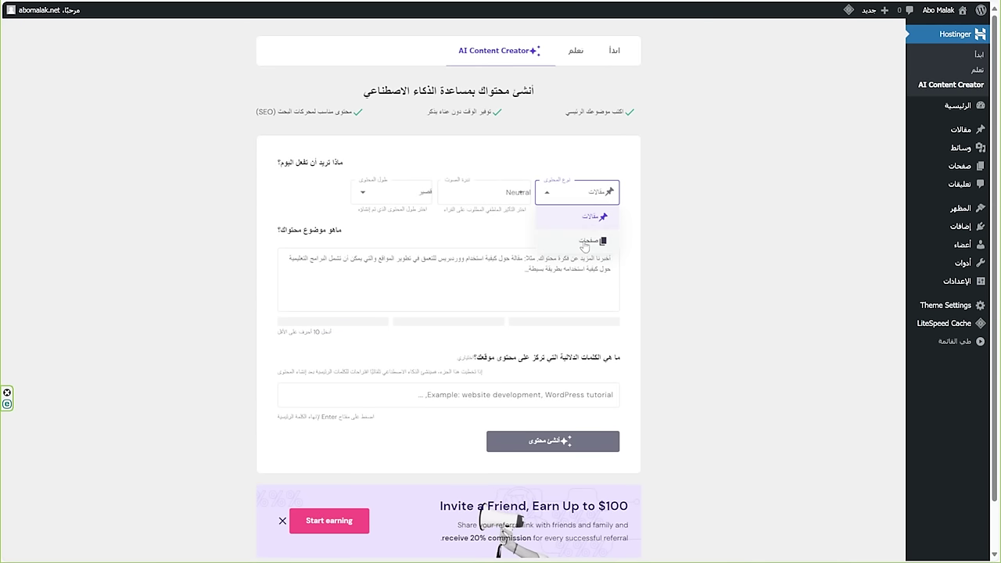
{"action": "left_click", "coordinate": [584, 243]}
{"action": "left_click", "coordinate": [520, 192]}
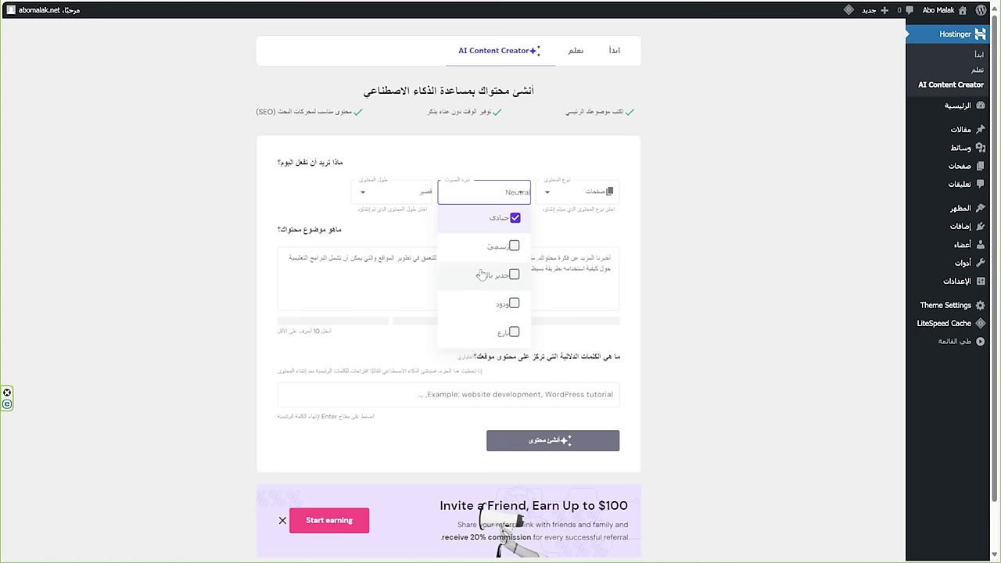
{"action": "left_click", "coordinate": [375, 194]}
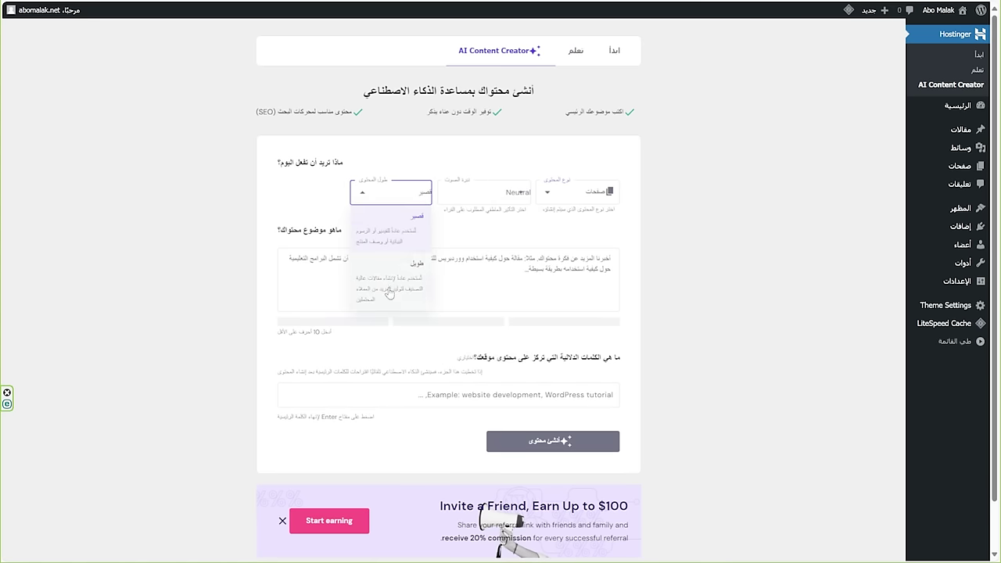
{"action": "left_click", "coordinate": [389, 290]}
{"action": "left_click", "coordinate": [575, 194]}
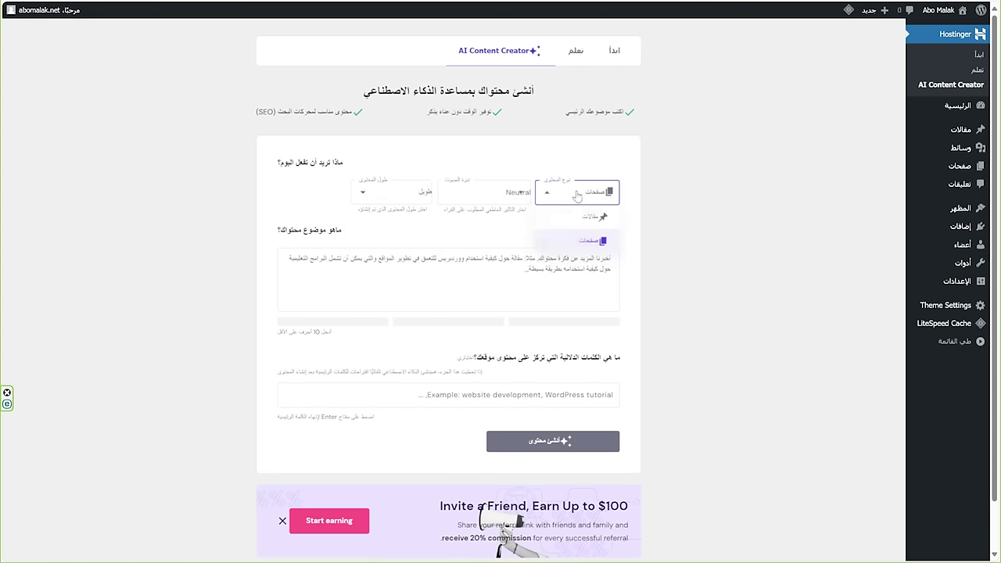
{"action": "left_click", "coordinate": [578, 223]}
Enter "الربح من الانترنت عن طريق مشاهدة الاعلانات" as the content's main idea.
{"action": "left_click", "coordinate": [499, 271]}
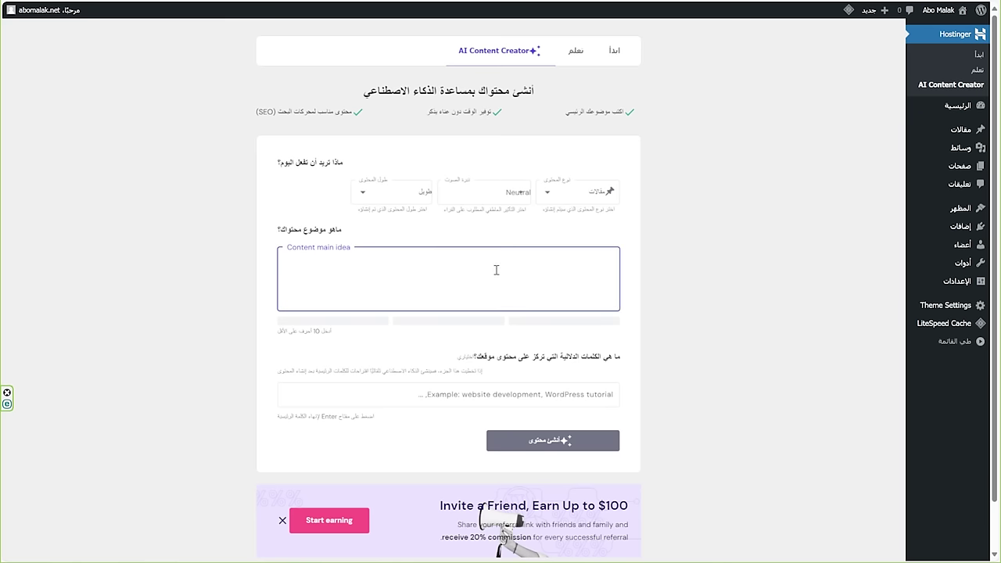
{"action": "type", "text": "الربح من"}
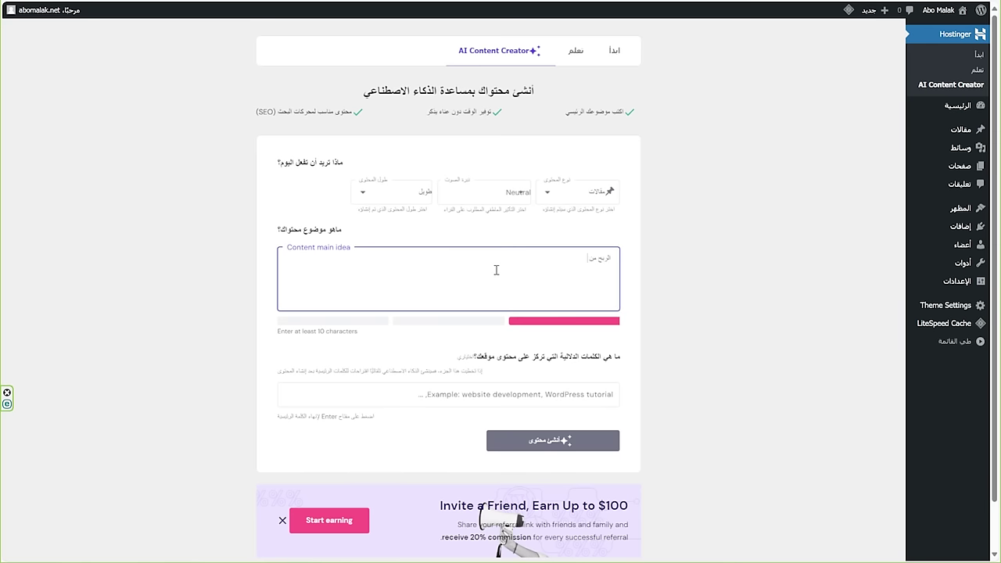
{"action": "type", "text": " الانترنت عن طريق م"}
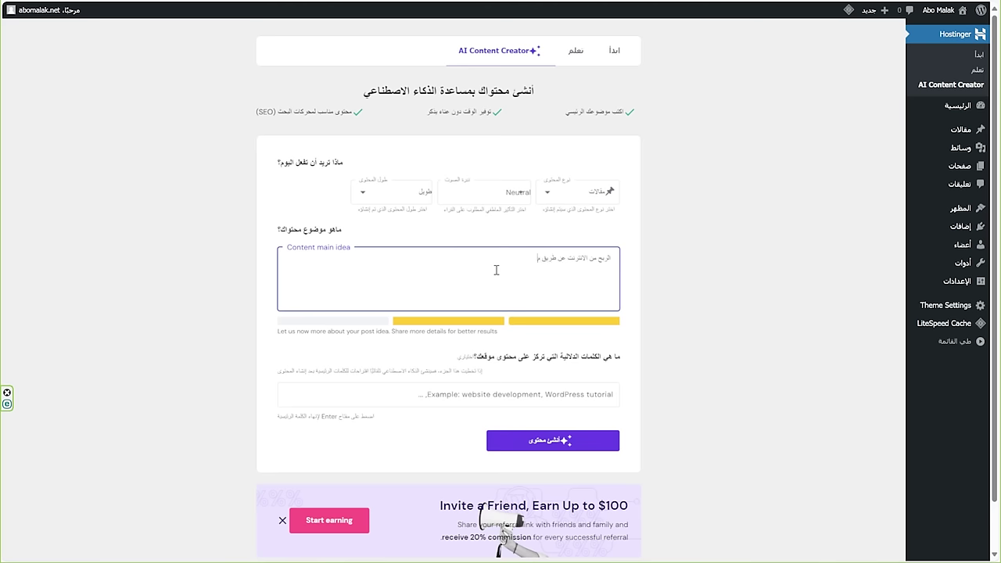
{"action": "type", "text": "نات"}
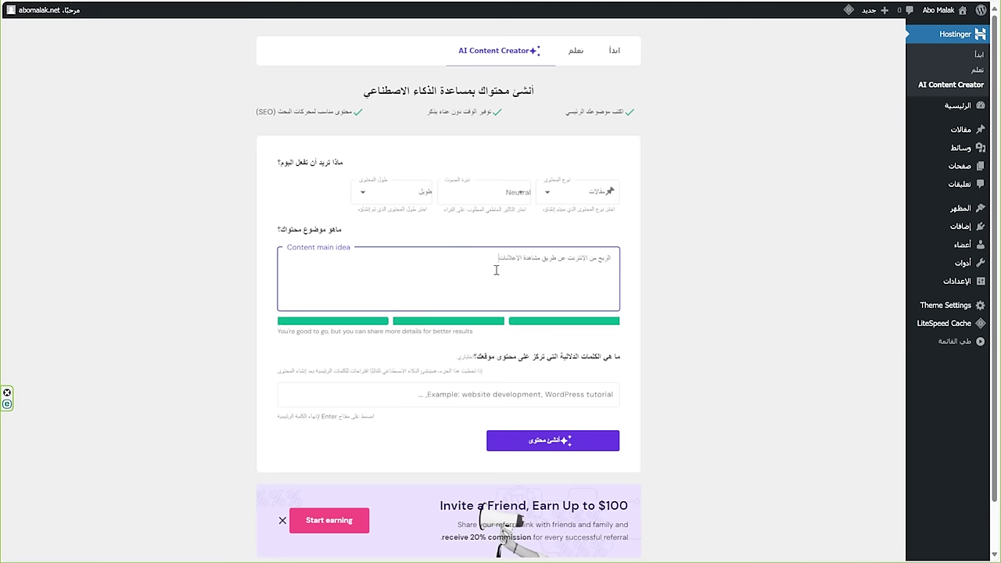
Add the focus keywords "الربح من مشاهدة الاعلانات", "الربح من الانترنت" and "الربح بدون راس مال", and generate the content.
{"action": "left_click", "coordinate": [487, 397]}
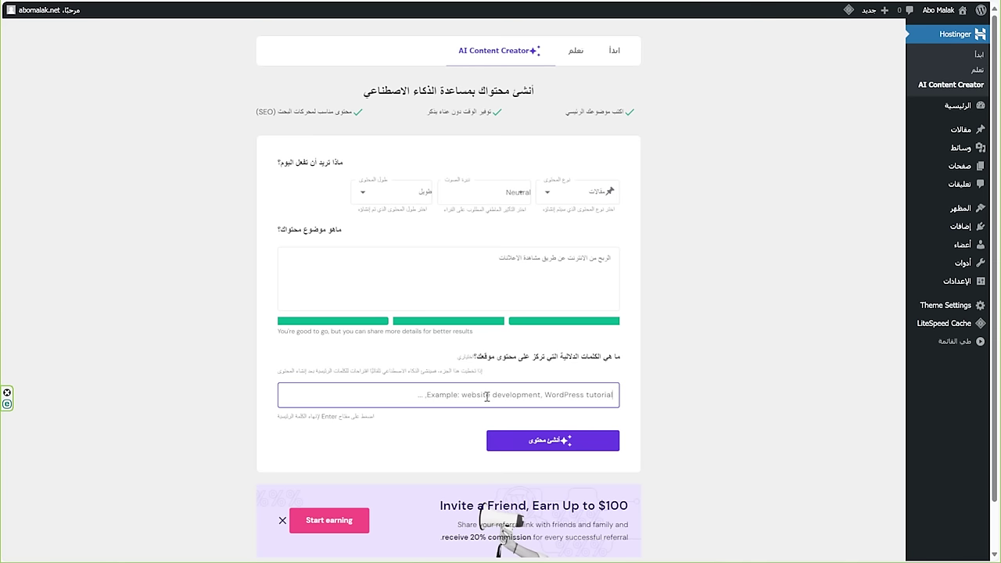
{"action": "type", "text": "الربح من مشاهدة الا"}
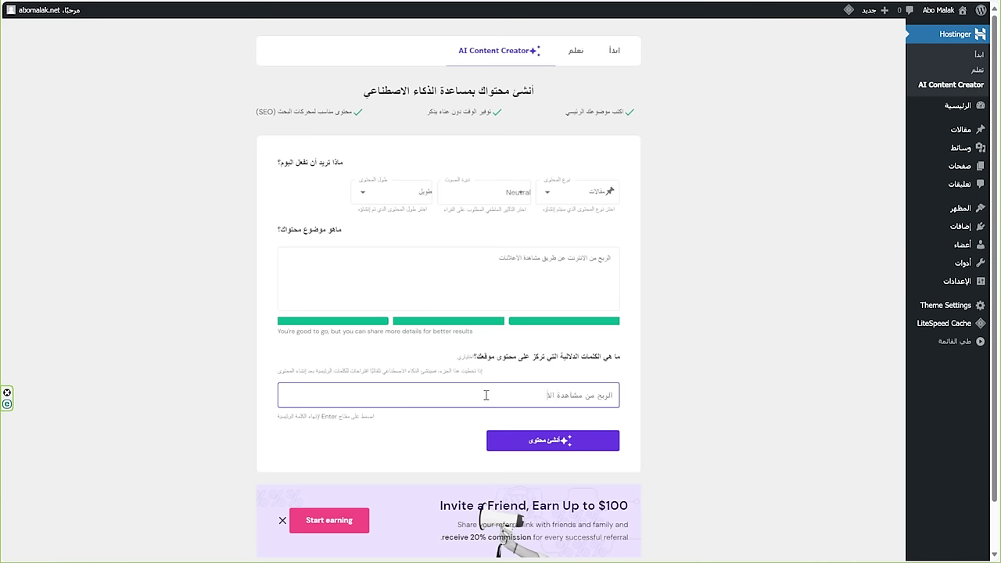
{"action": "type", "text": "علانات"}
{"action": "key", "text": "Return"}
{"action": "type", "text": "الربح من الأ"}
{"action": "type", "text": "نترنت"}
{"action": "key", "text": "Return"}
{"action": "type", "text": "الربح بدون راس مال"}
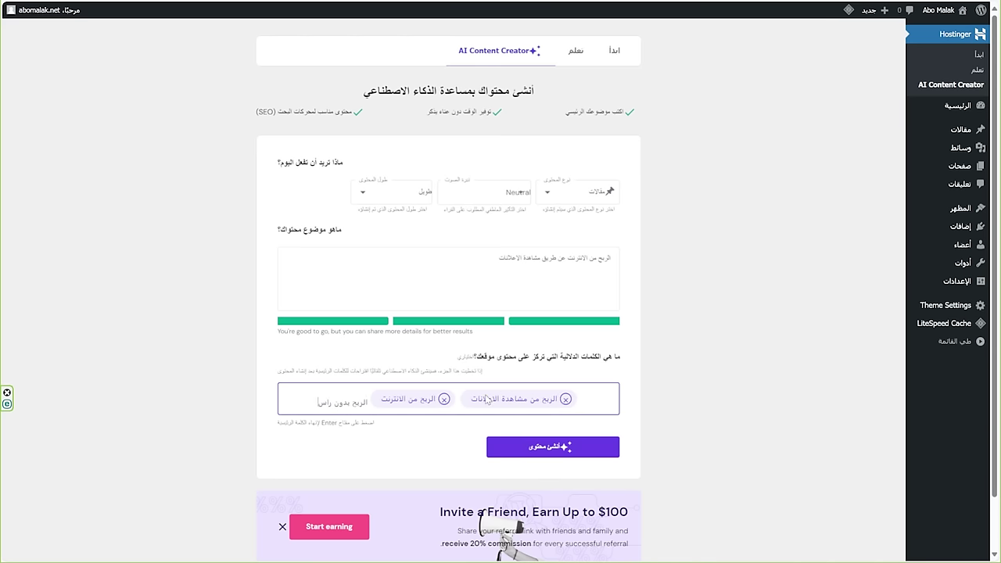
{"action": "key", "text": "Return"}
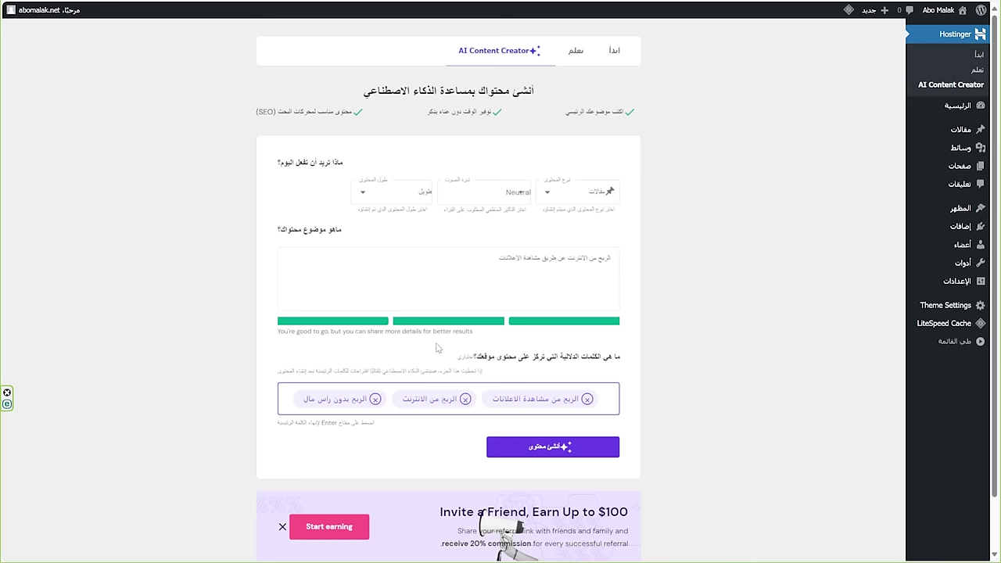
{"action": "left_click", "coordinate": [547, 449]}
Examine the generated article's keywords, meta description, image and full text.
{"action": "scroll", "coordinate": [381, 405], "scroll_direction": "down", "scroll_amount": 2}
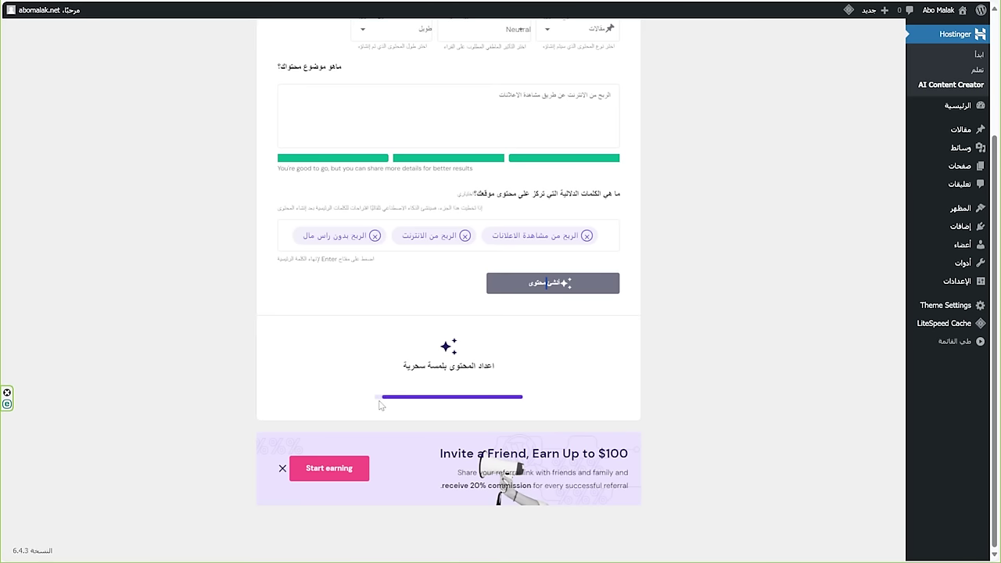
{"action": "scroll", "coordinate": [412, 251], "scroll_direction": "up", "scroll_amount": 5}
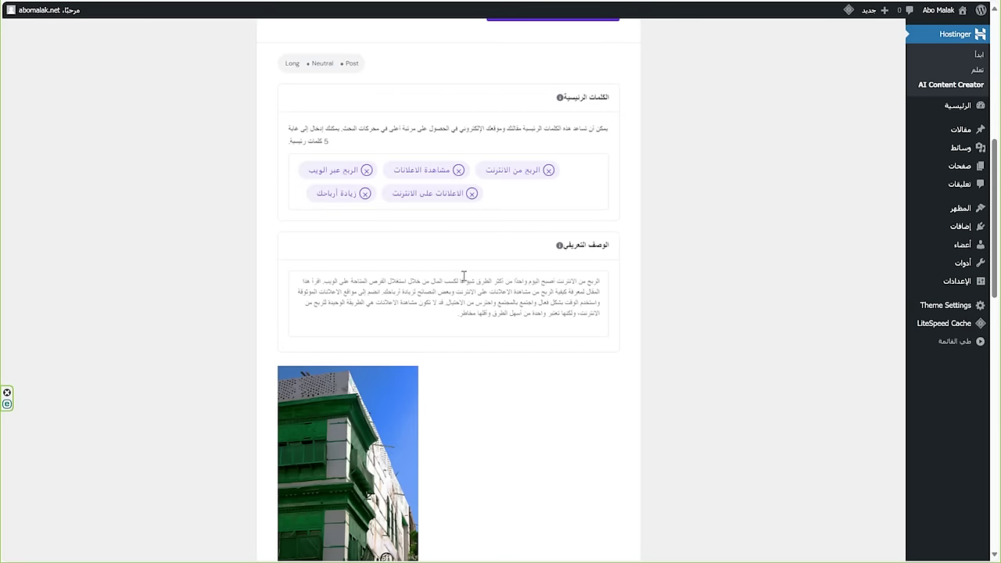
{"action": "scroll", "coordinate": [487, 290], "scroll_direction": "down", "scroll_amount": 2}
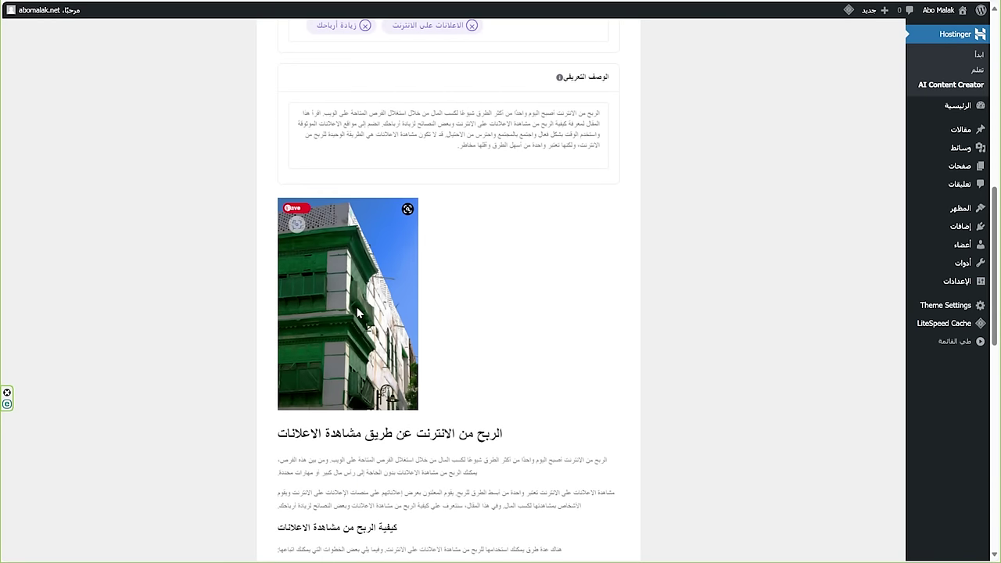
{"action": "scroll", "coordinate": [358, 313], "scroll_direction": "down", "scroll_amount": 1}
{"action": "scroll", "coordinate": [359, 321], "scroll_direction": "down", "scroll_amount": 1}
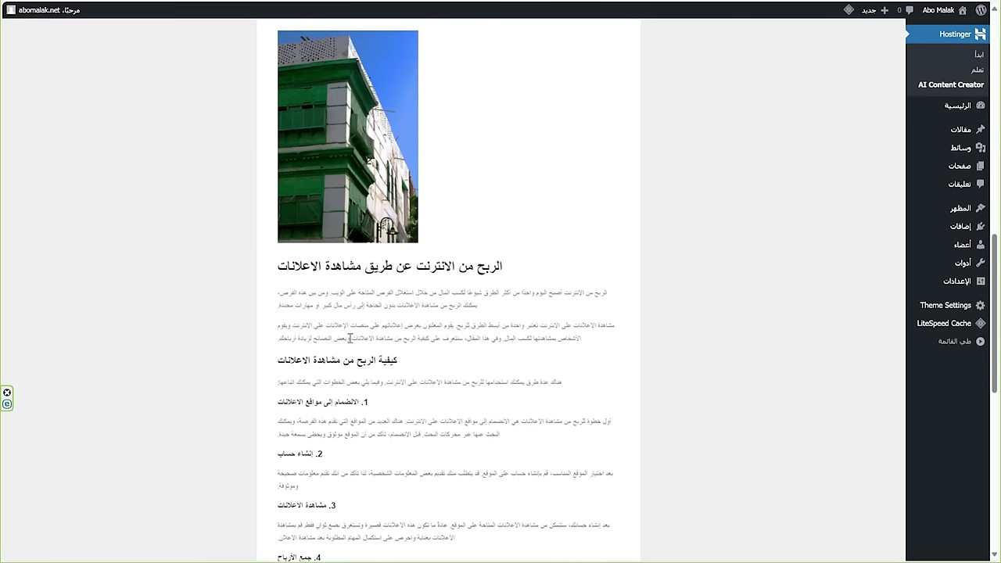
{"action": "scroll", "coordinate": [359, 326], "scroll_direction": "down", "scroll_amount": 2}
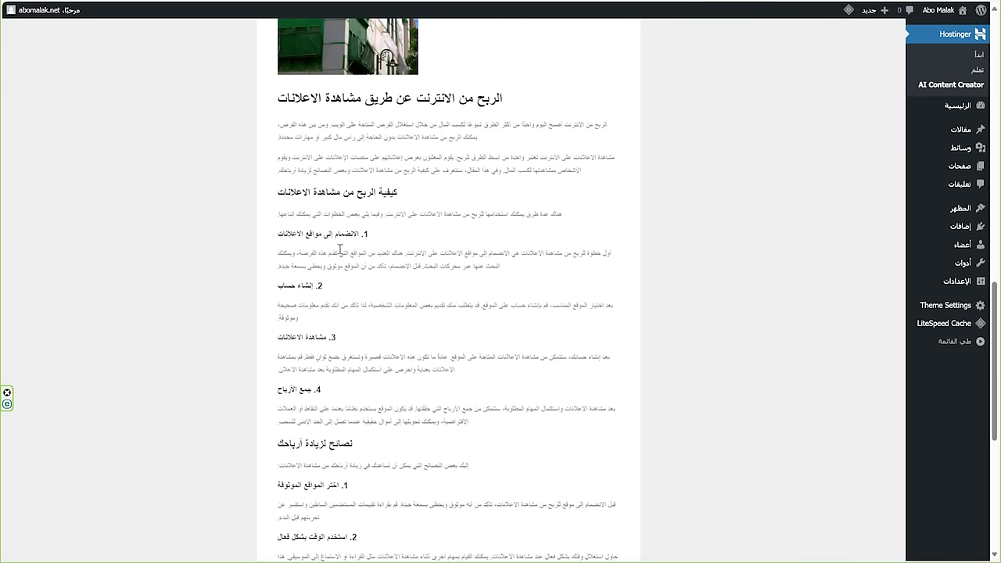
{"action": "scroll", "coordinate": [340, 249], "scroll_direction": "down", "scroll_amount": 1}
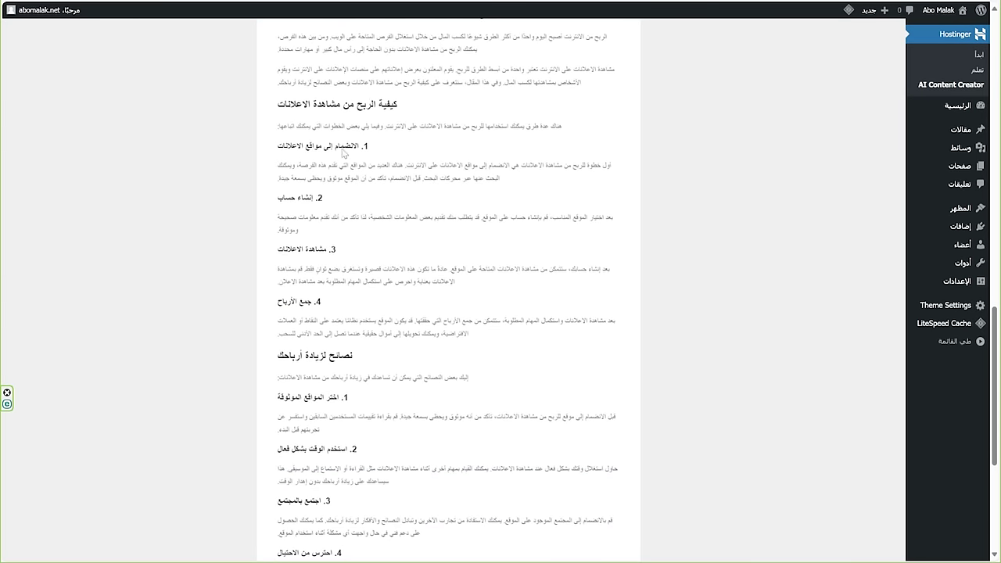
{"action": "scroll", "coordinate": [342, 180], "scroll_direction": "down", "scroll_amount": 3}
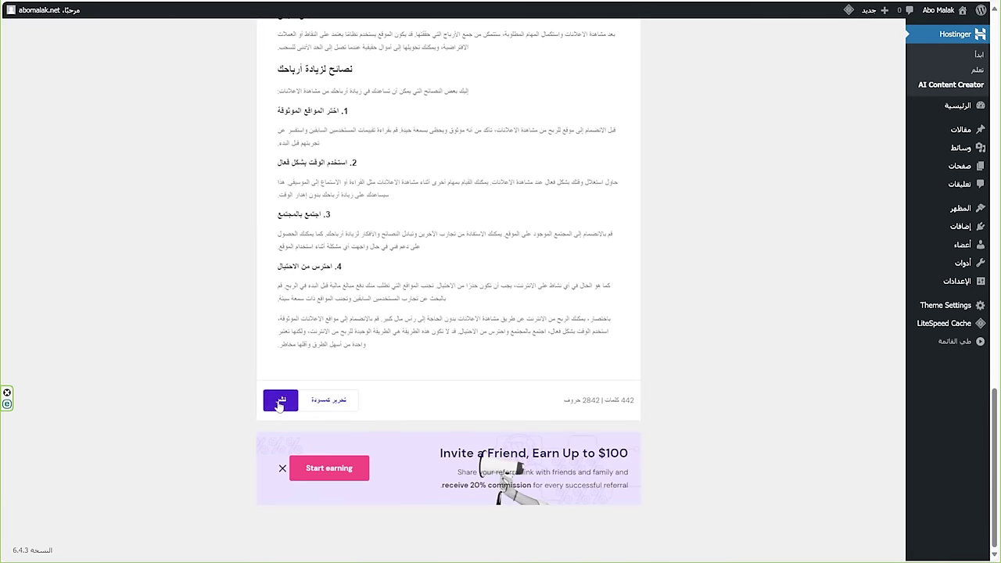
Open the generated article as an editable draft in the post editor and review its body text.
{"action": "left_click", "coordinate": [324, 402]}
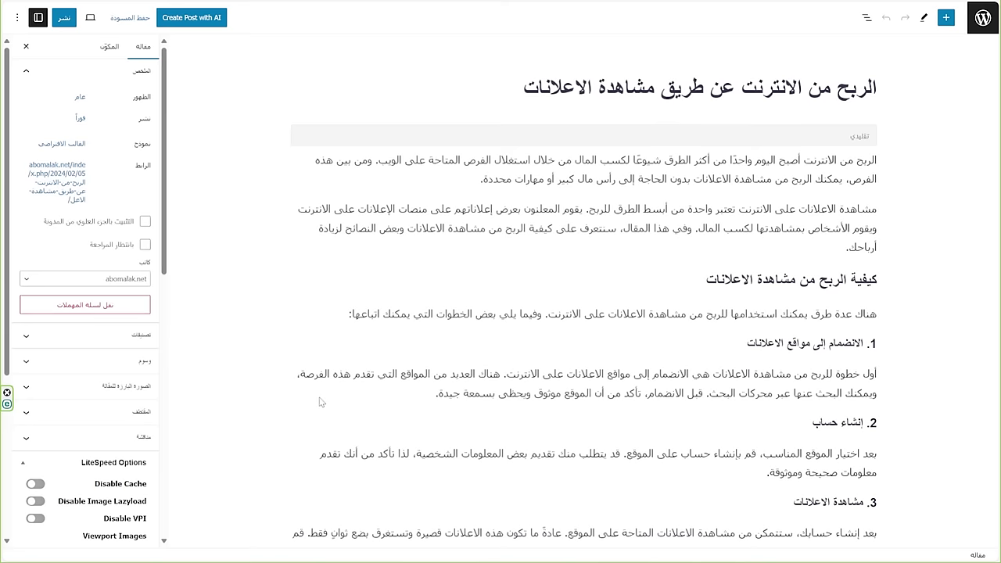
{"action": "scroll", "coordinate": [584, 314], "scroll_direction": "down", "scroll_amount": 10}
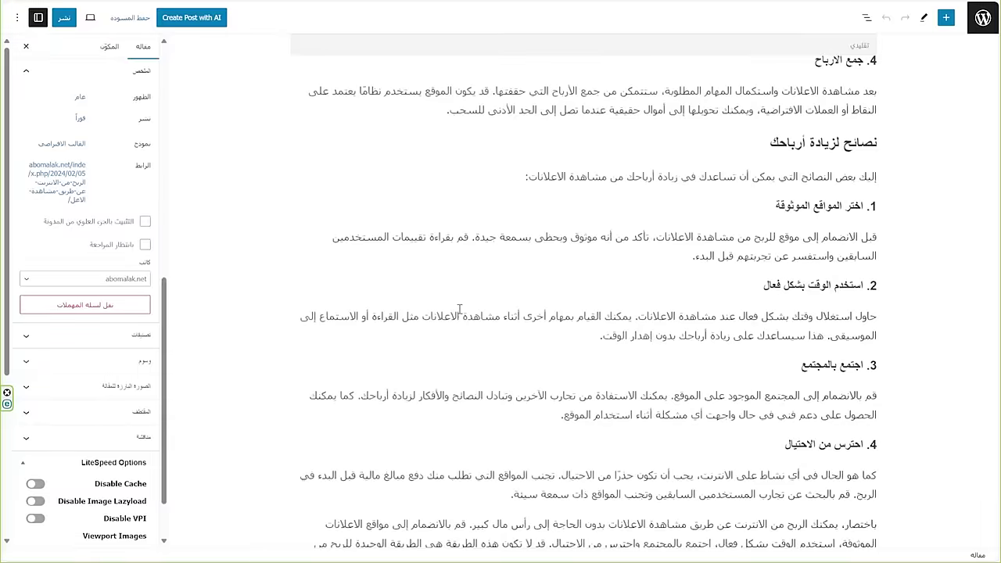
{"action": "key", "text": "ctrl+z"}
{"action": "left_click", "coordinate": [783, 135]}
{"action": "left_click", "coordinate": [798, 210]}
{"action": "scroll", "coordinate": [750, 313], "scroll_direction": "down", "scroll_amount": 6}
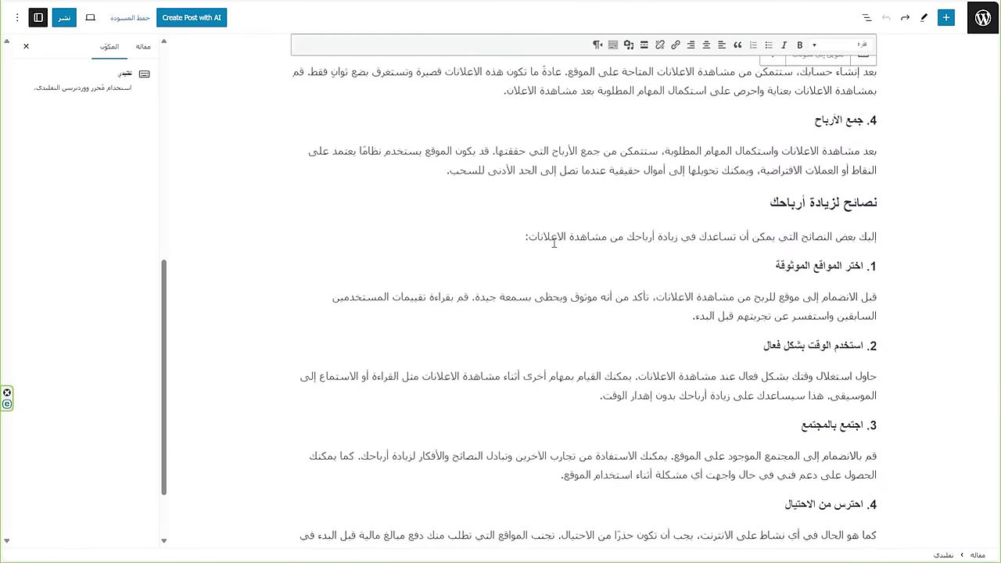
{"action": "scroll", "coordinate": [732, 524], "scroll_direction": "up", "scroll_amount": 6}
Replace the post's featured image with the pexels-pixabay-163069 picture uploaded from the Desktop folder.
{"action": "left_click", "coordinate": [142, 46]}
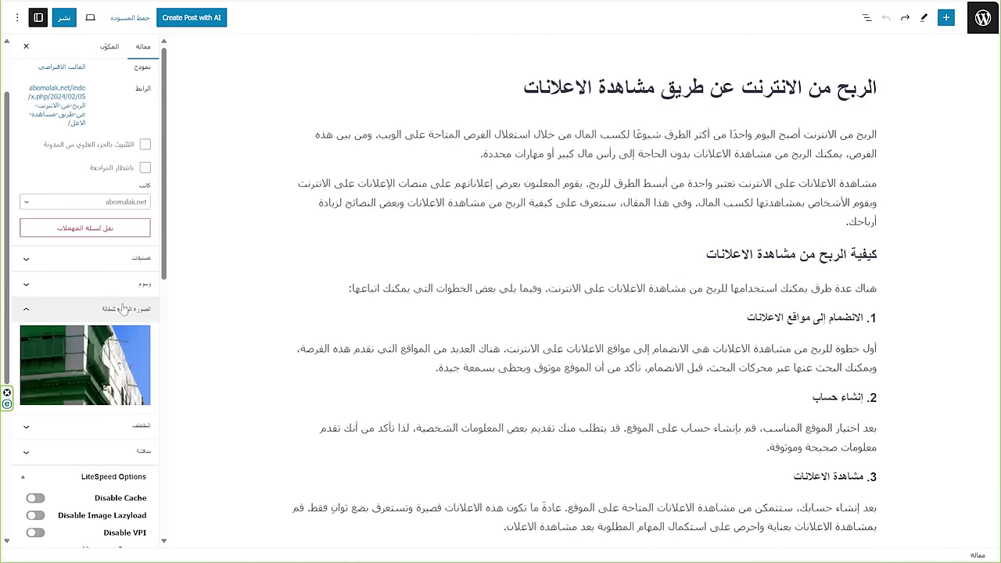
{"action": "mouse_move", "coordinate": [114, 391]}
{"action": "left_click", "coordinate": [114, 391]}
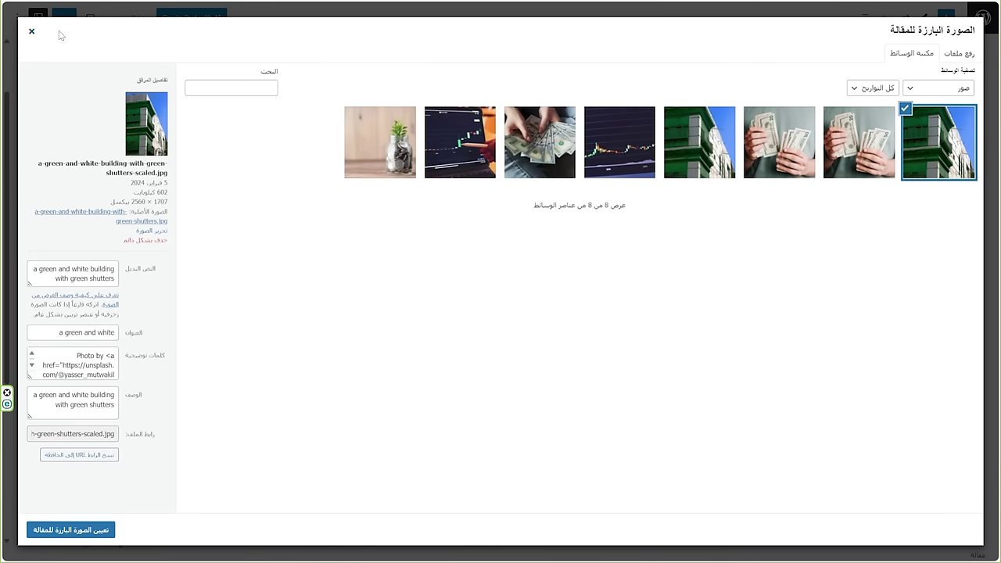
{"action": "left_click", "coordinate": [957, 56]}
{"action": "left_click", "coordinate": [500, 256]}
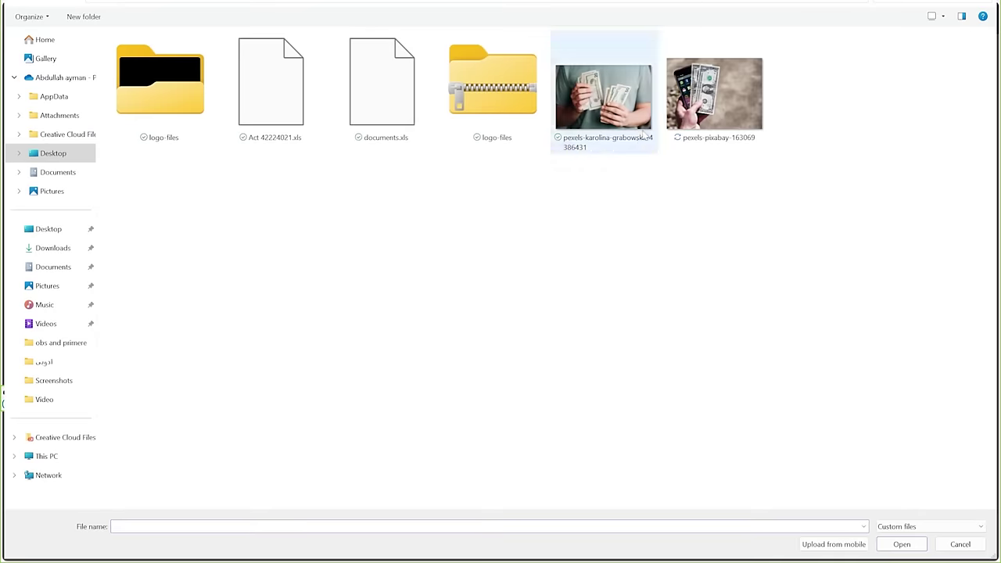
{"action": "left_click", "coordinate": [715, 97]}
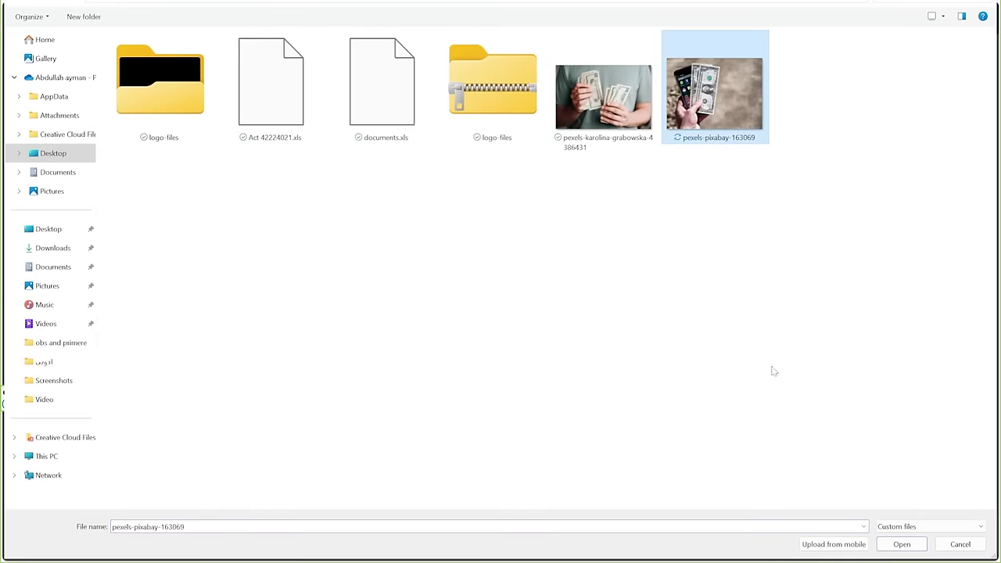
{"action": "left_click", "coordinate": [884, 547]}
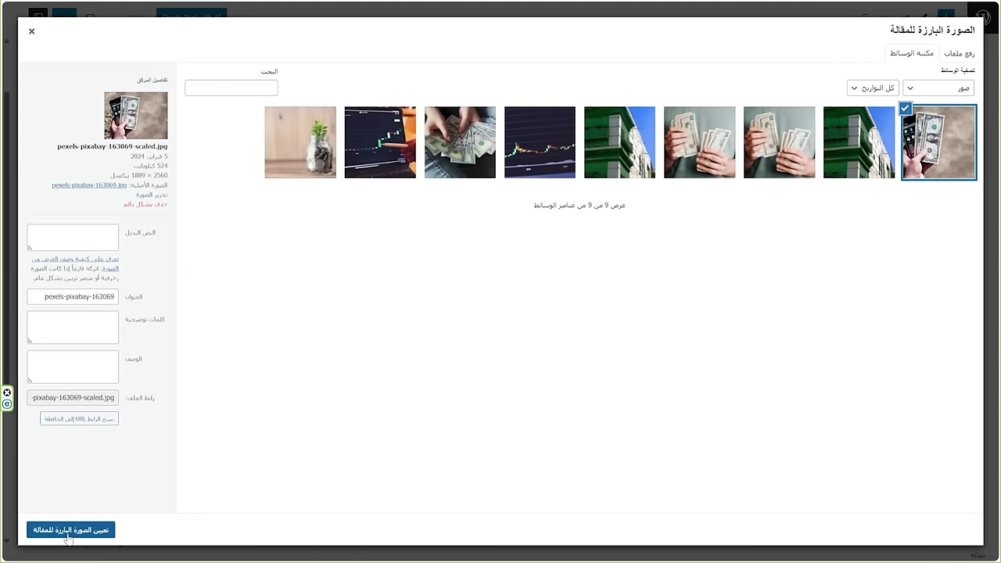
{"action": "left_click", "coordinate": [68, 532]}
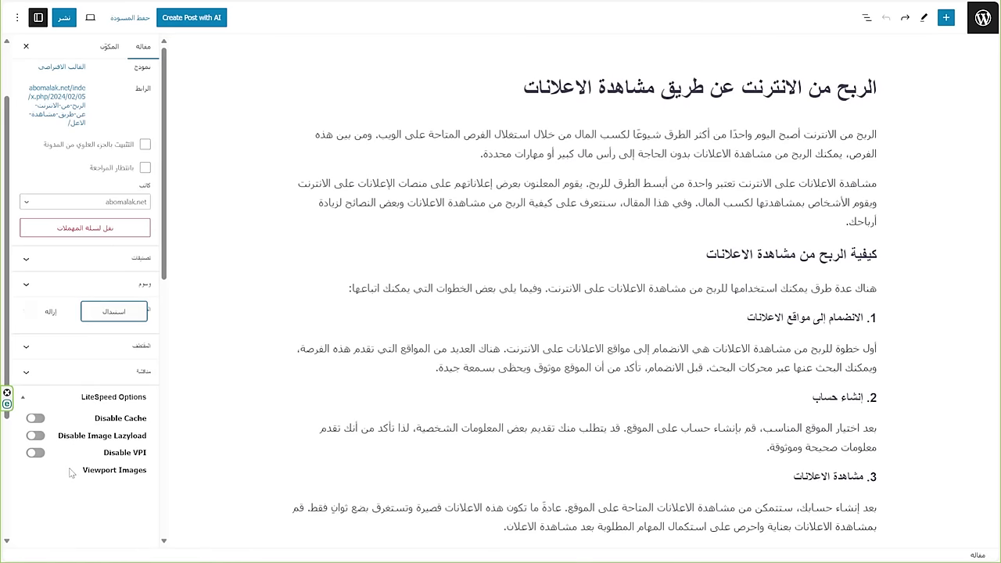
Change the post's category from "الربح من الانترنت" to "الربح من التطبيقات".
{"action": "scroll", "coordinate": [586, 288], "scroll_direction": "down", "scroll_amount": 7}
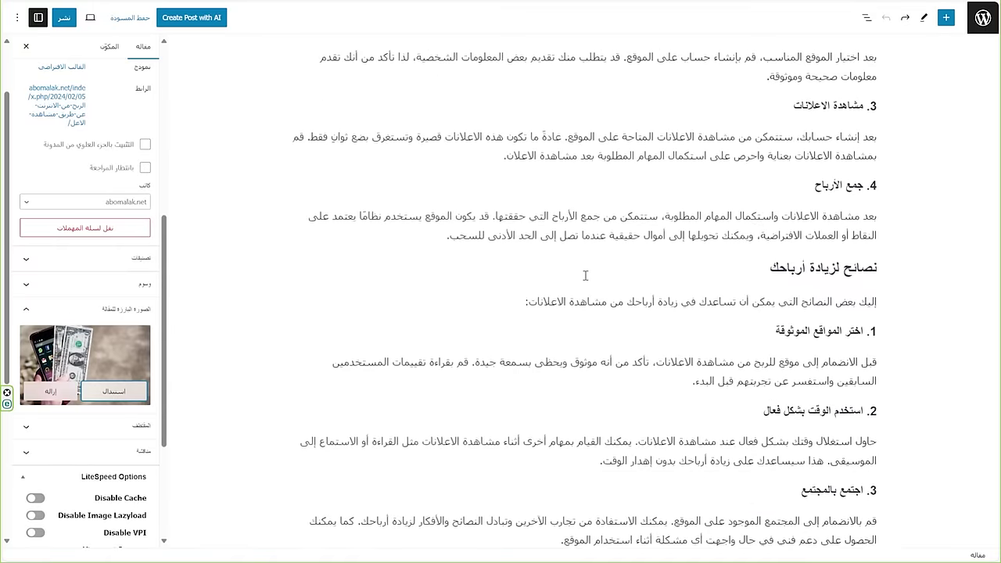
{"action": "scroll", "coordinate": [586, 287], "scroll_direction": "down", "scroll_amount": 1}
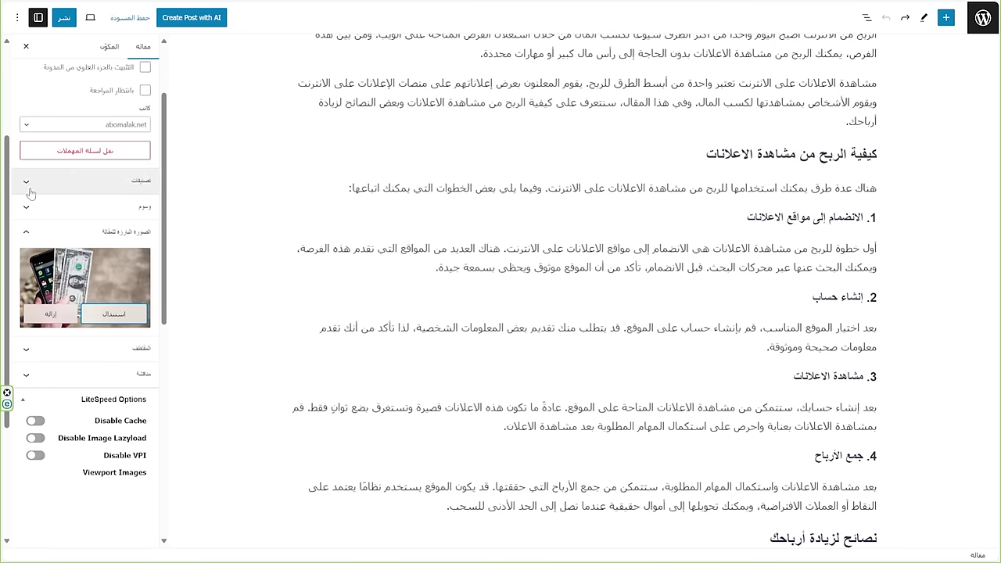
{"action": "left_click", "coordinate": [94, 180]}
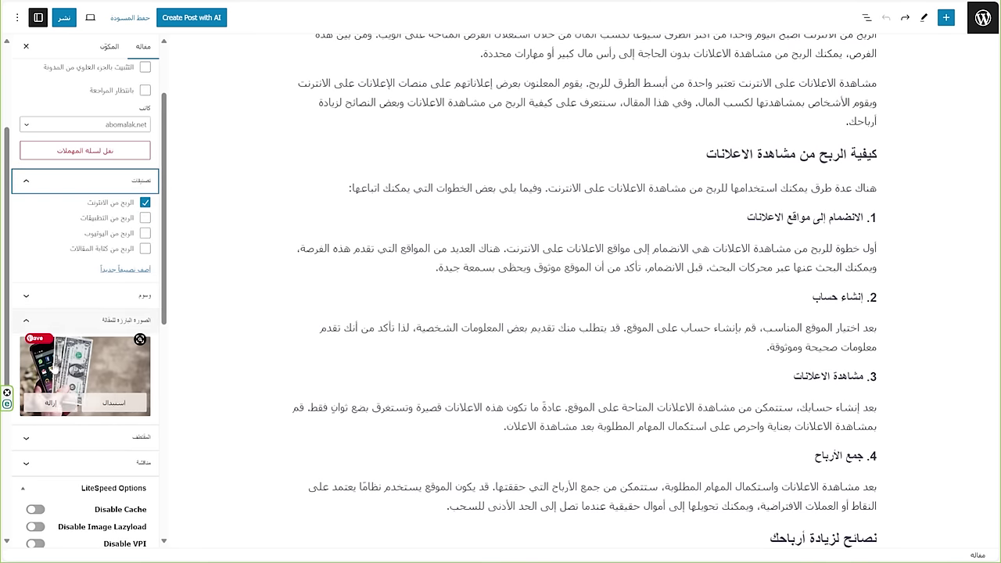
{"action": "left_click", "coordinate": [113, 205]}
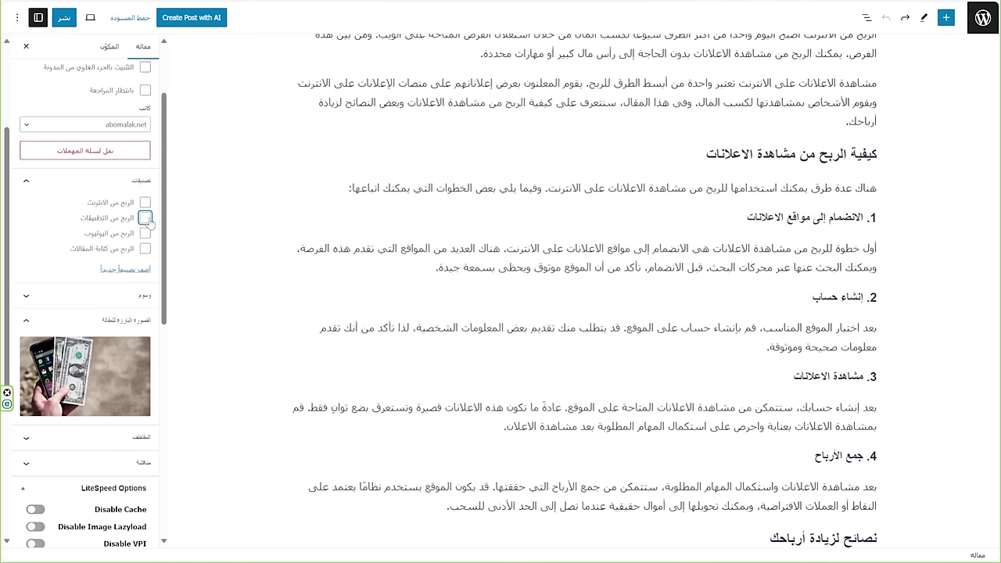
{"action": "left_click", "coordinate": [26, 181]}
Review the post's tags and publish the post.
{"action": "left_click", "coordinate": [26, 208]}
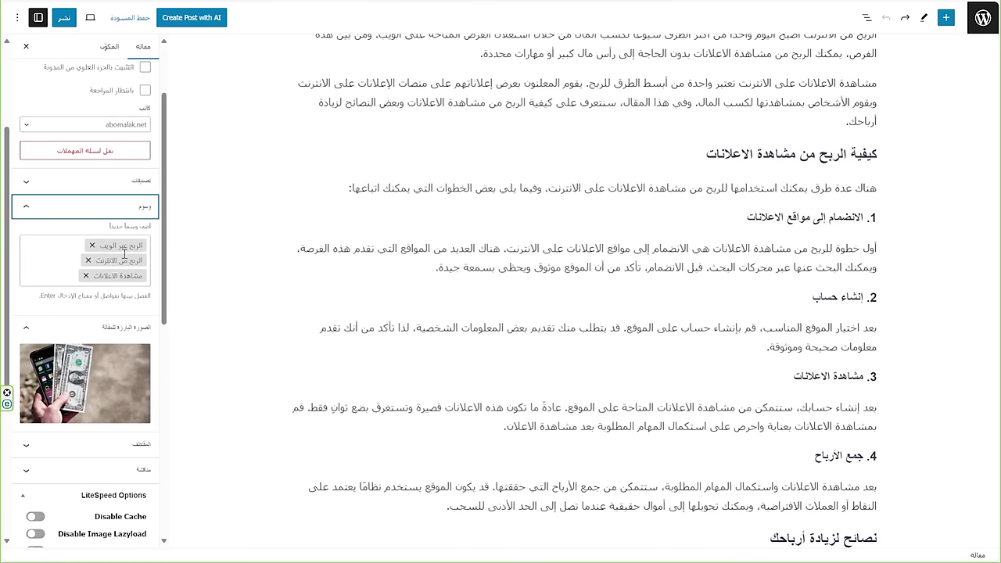
{"action": "left_click", "coordinate": [26, 207]}
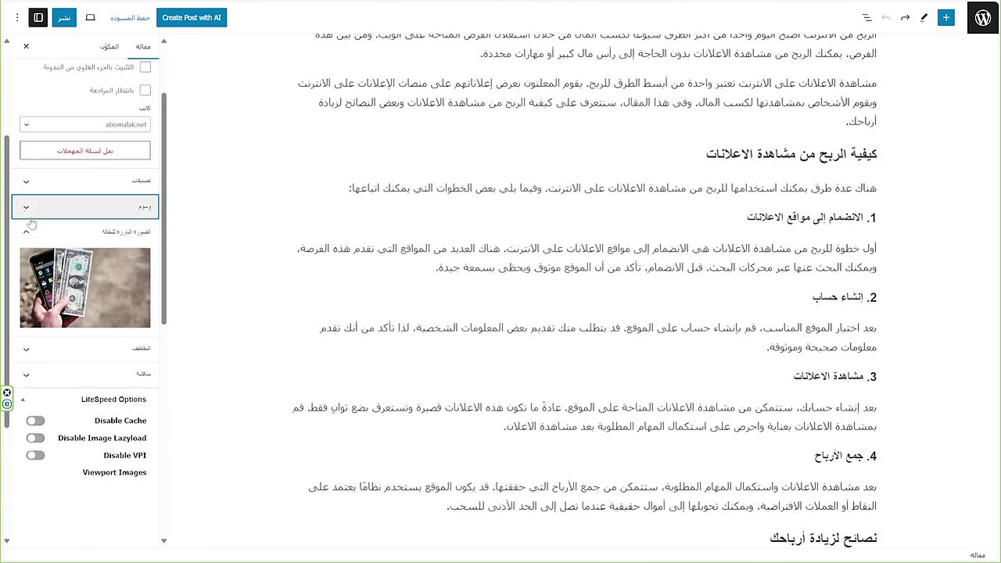
{"action": "scroll", "coordinate": [78, 196], "scroll_direction": "up", "scroll_amount": 4}
{"action": "left_click", "coordinate": [58, 19]}
{"action": "left_click", "coordinate": [104, 17]}
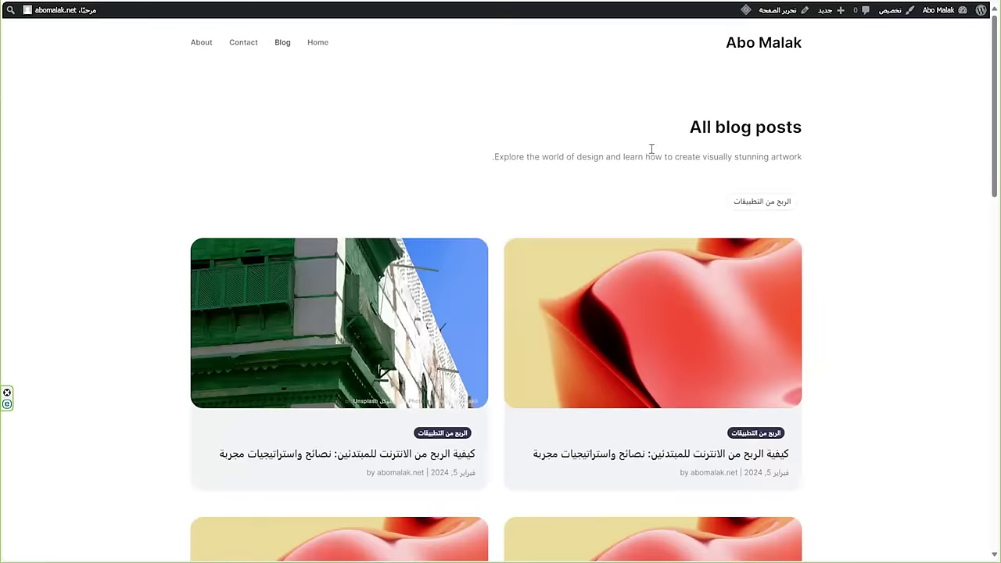
Go to the site's home page and check the Latest posts and Featured post sections.
{"action": "left_click", "coordinate": [747, 47]}
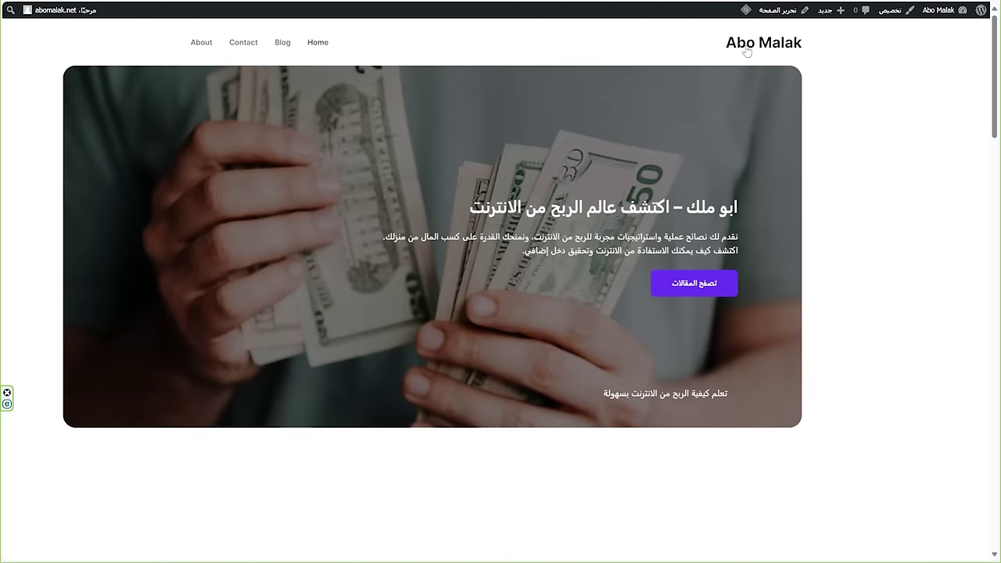
{"action": "scroll", "coordinate": [405, 321], "scroll_direction": "down", "scroll_amount": 10}
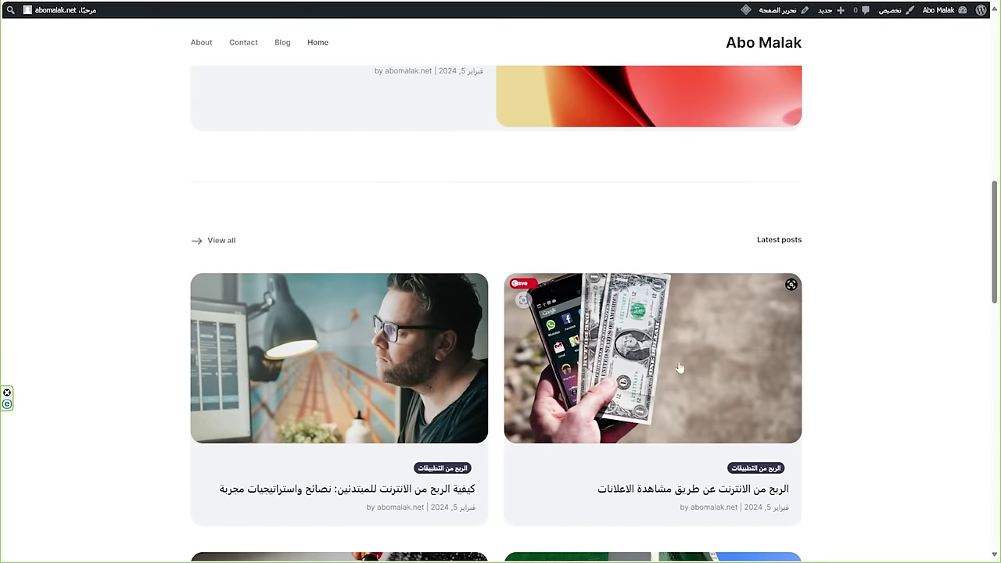
{"action": "scroll", "coordinate": [836, 358], "scroll_direction": "up", "scroll_amount": 5}
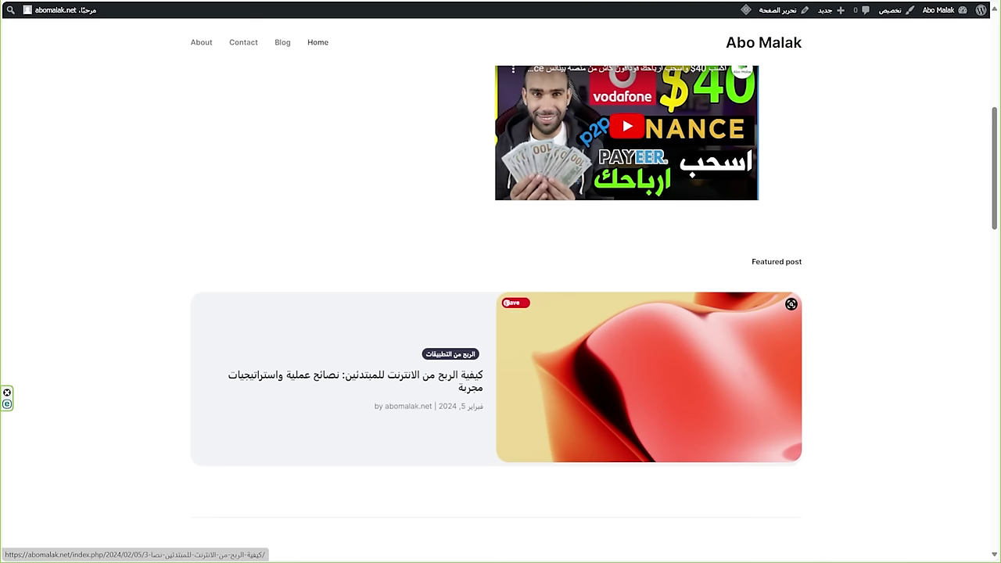
Set the Home page's Featured post to "الربح من الانترنت عن طريق مشاهدة الاعلانات" and update the page.
{"action": "left_click", "coordinate": [779, 11]}
{"action": "scroll", "coordinate": [470, 342], "scroll_direction": "down", "scroll_amount": 7}
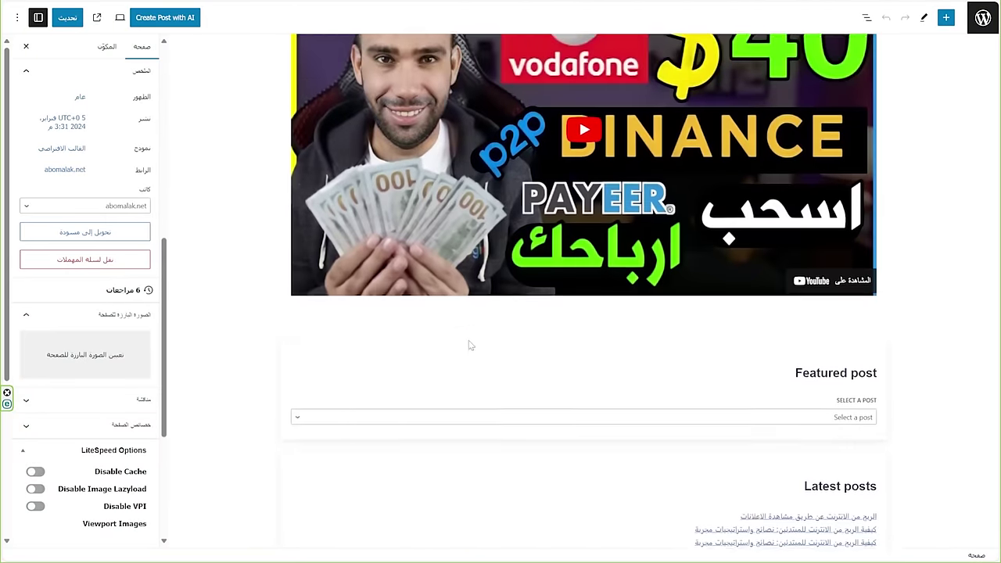
{"action": "left_click", "coordinate": [863, 369]}
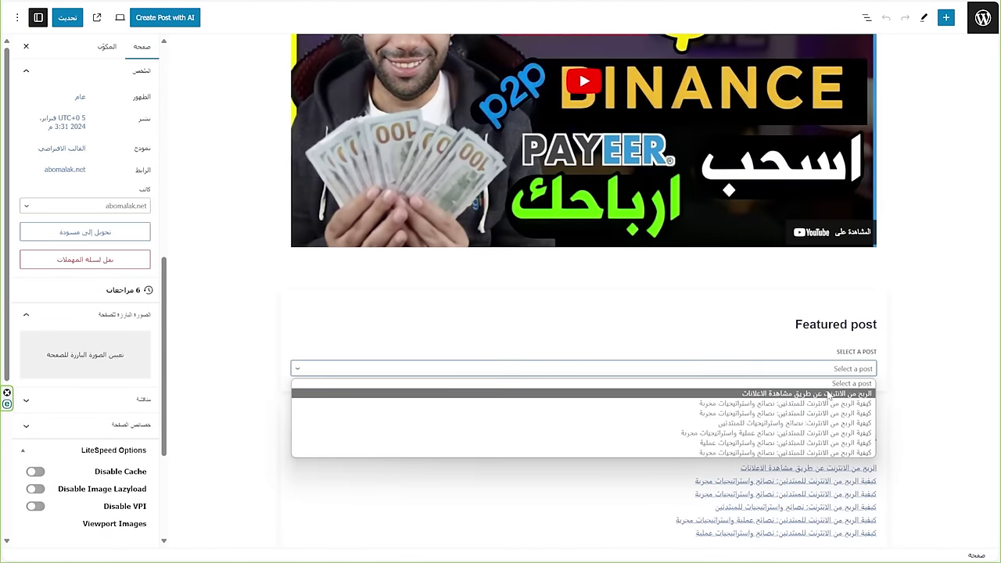
{"action": "left_click", "coordinate": [829, 393]}
{"action": "left_click", "coordinate": [67, 17]}
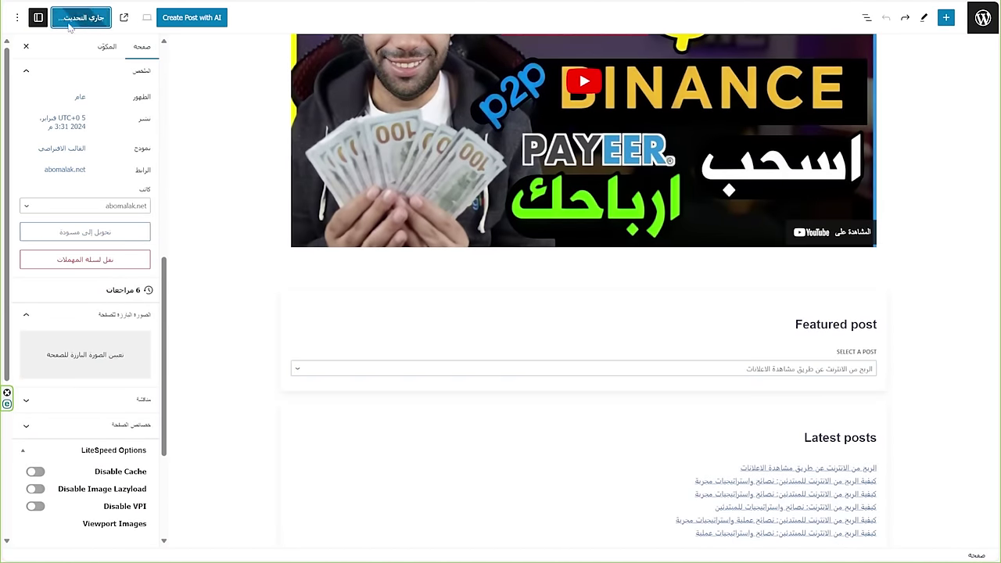
View the updated home page and look over its featured post, latest posts and remaining sections.
{"action": "left_click", "coordinate": [888, 529]}
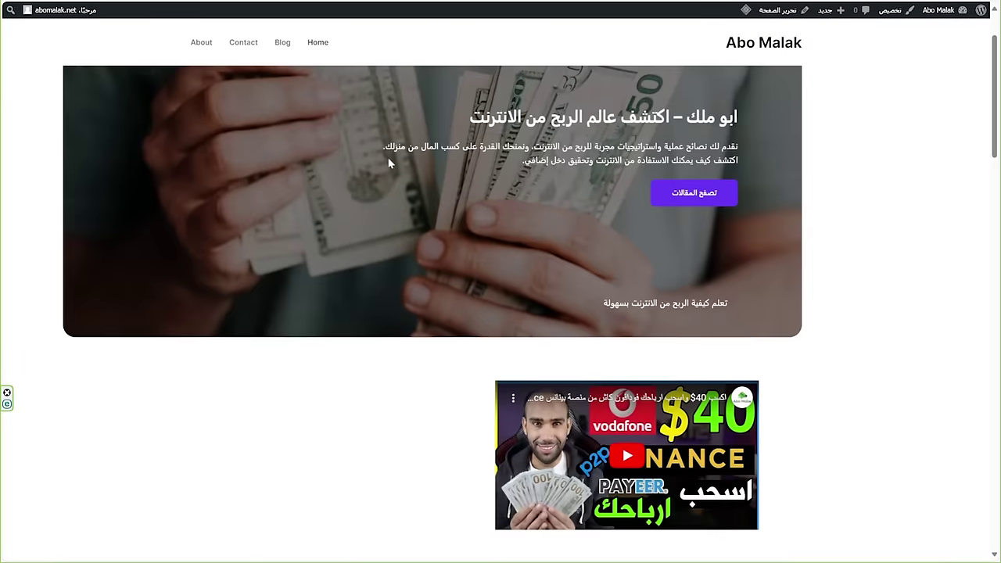
{"action": "scroll", "coordinate": [389, 163], "scroll_direction": "down", "scroll_amount": 6}
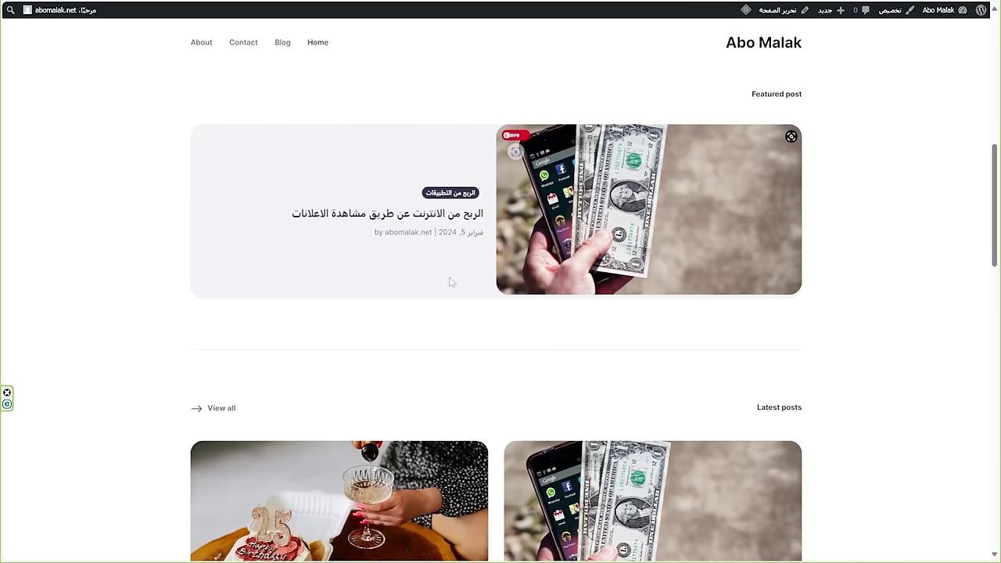
{"action": "scroll", "coordinate": [470, 235], "scroll_direction": "down", "scroll_amount": 5}
{"action": "scroll", "coordinate": [480, 216], "scroll_direction": "down", "scroll_amount": 3}
{"action": "scroll", "coordinate": [587, 282], "scroll_direction": "up", "scroll_amount": 8}
{"action": "scroll", "coordinate": [706, 345], "scroll_direction": "up", "scroll_amount": 3}
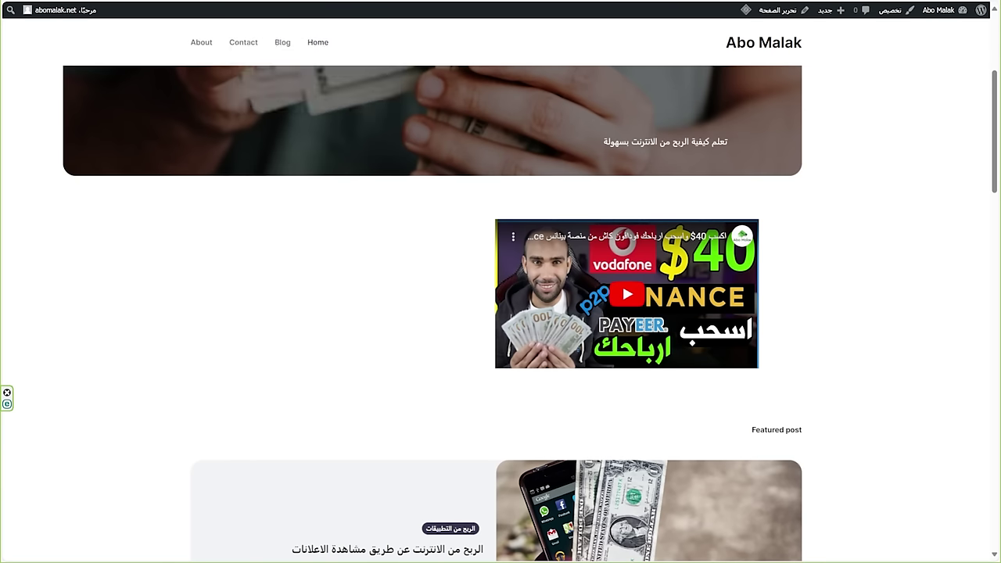
Return to the dashboard's posts list and look at the AI Content Creator form for a new post.
{"action": "key", "text": "ctrl+Tab"}
{"action": "left_click", "coordinate": [988, 20]}
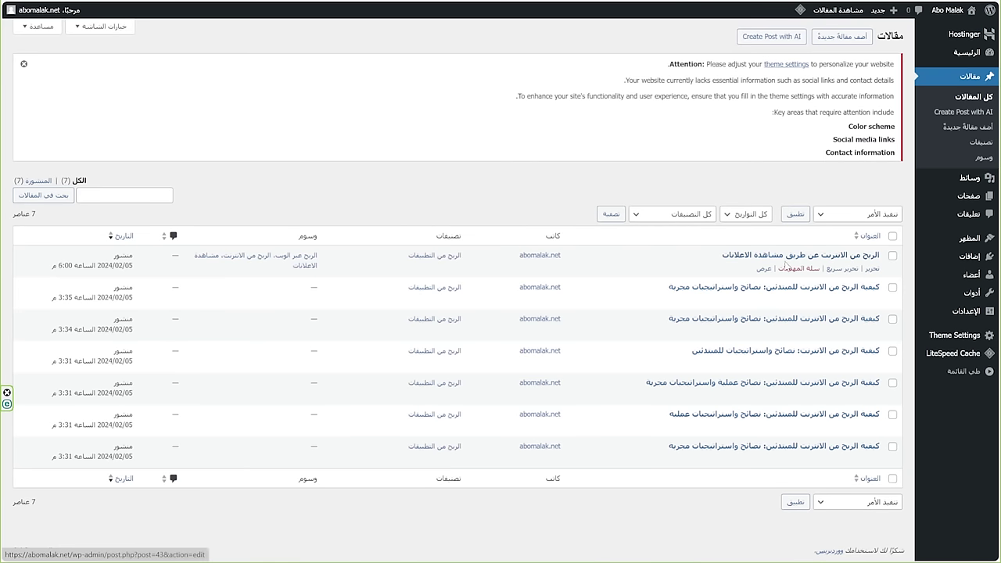
{"action": "left_click", "coordinate": [768, 39]}
{"action": "scroll", "coordinate": [453, 407], "scroll_direction": "down", "scroll_amount": 2}
{"action": "scroll", "coordinate": [453, 438], "scroll_direction": "up", "scroll_amount": 2}
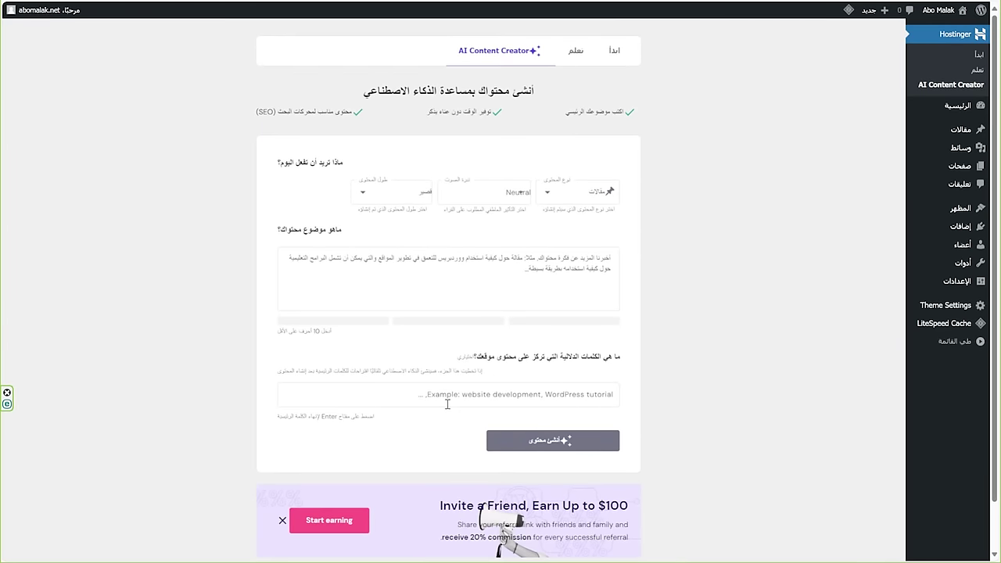
Open the Privacy Policy draft from the site's pages and review its full text.
{"action": "left_click", "coordinate": [960, 166]}
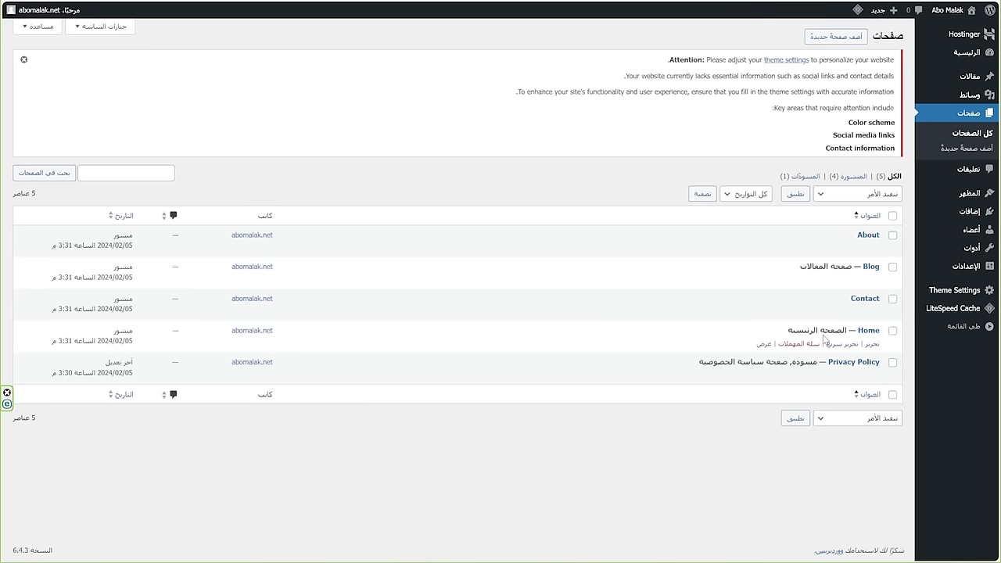
{"action": "left_click", "coordinate": [865, 365]}
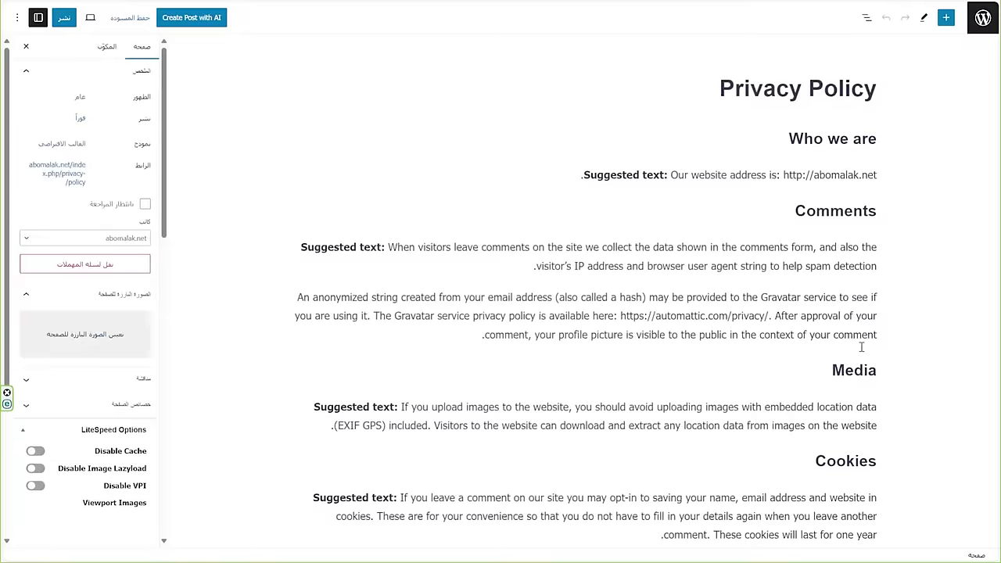
{"action": "scroll", "coordinate": [587, 423], "scroll_direction": "down", "scroll_amount": 15}
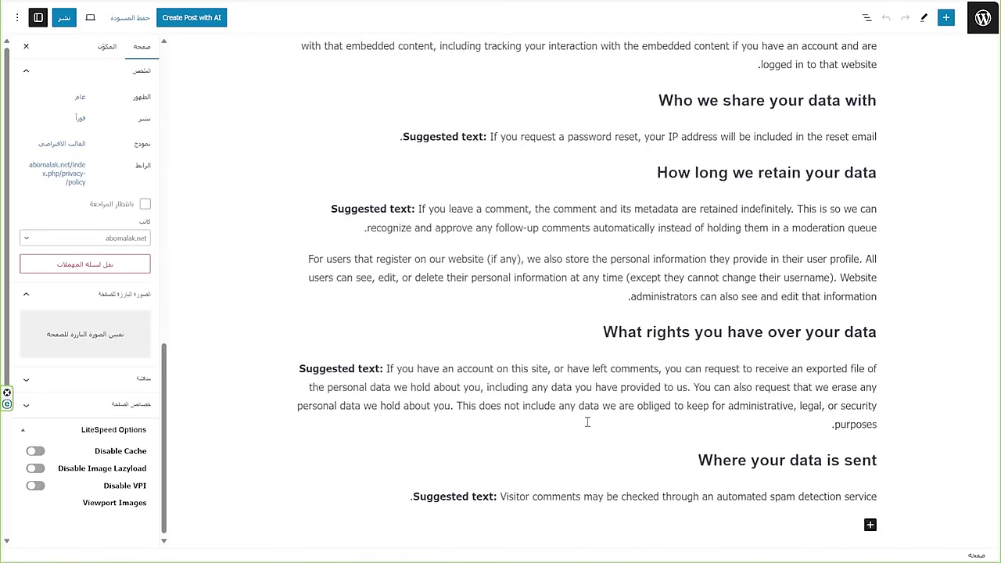
{"action": "scroll", "coordinate": [587, 423], "scroll_direction": "up", "scroll_amount": 15}
{"action": "scroll", "coordinate": [413, 371], "scroll_direction": "down", "scroll_amount": 14}
{"action": "scroll", "coordinate": [415, 373], "scroll_direction": "up", "scroll_amount": 5}
{"action": "scroll", "coordinate": [483, 489], "scroll_direction": "up", "scroll_amount": 5}
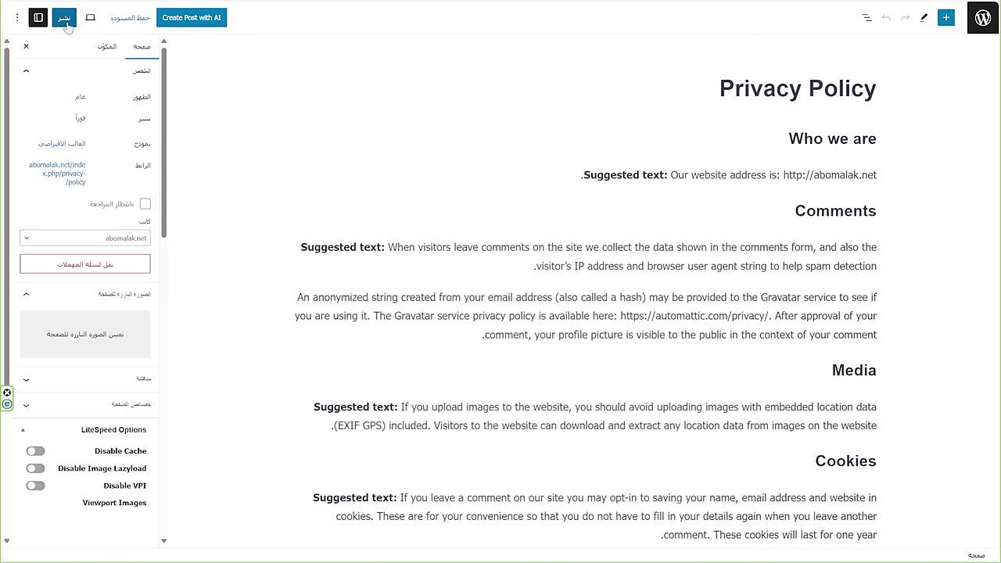
Publish the Privacy Policy page.
{"action": "left_click", "coordinate": [64, 18]}
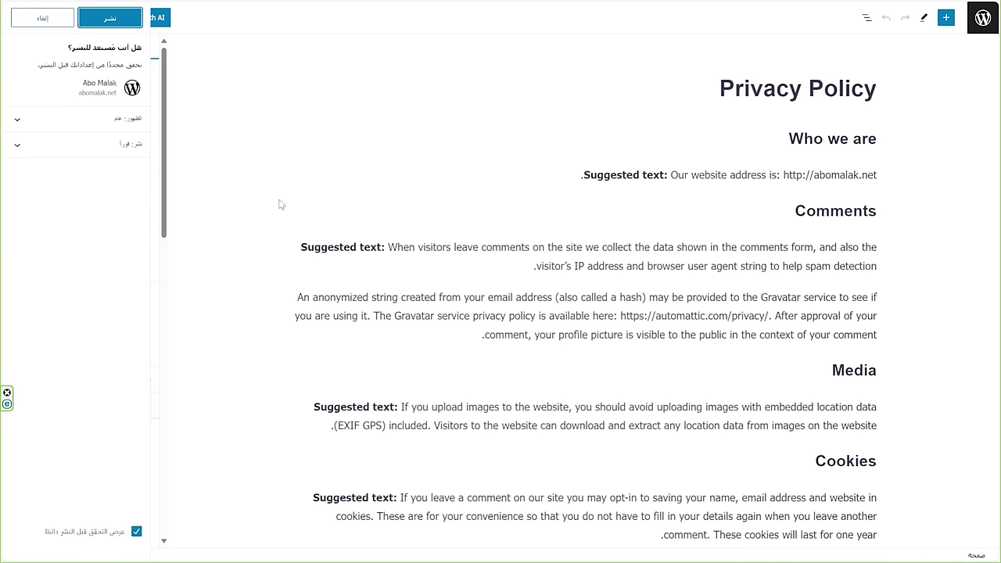
{"action": "scroll", "coordinate": [305, 222], "scroll_direction": "down", "scroll_amount": 2}
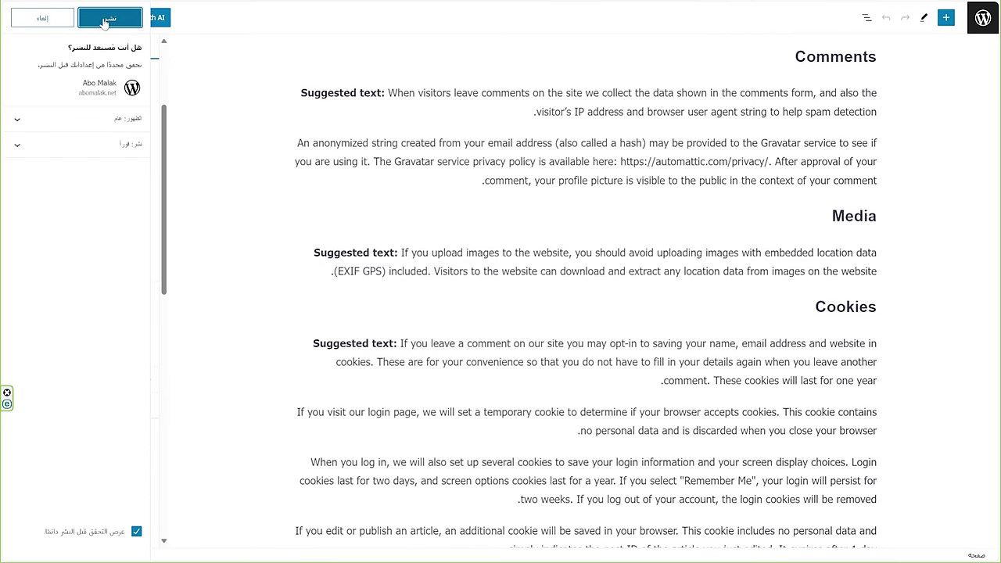
{"action": "left_click", "coordinate": [104, 21]}
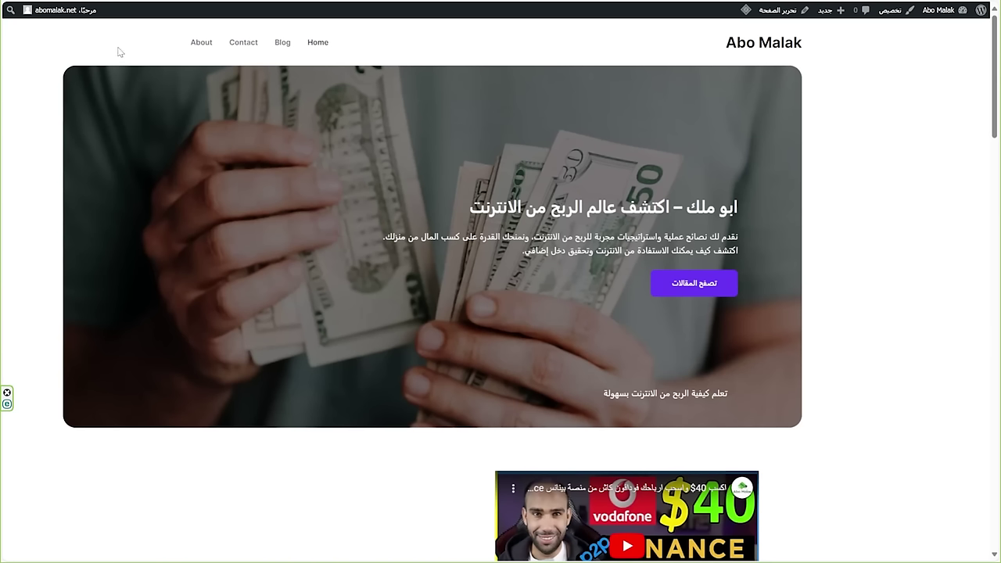
Customize the site's menus, check the footer in the preview, and add the Privacy Policy page to the "Terms and policy" menu.
{"action": "left_click", "coordinate": [900, 16]}
{"action": "left_click", "coordinate": [939, 195]}
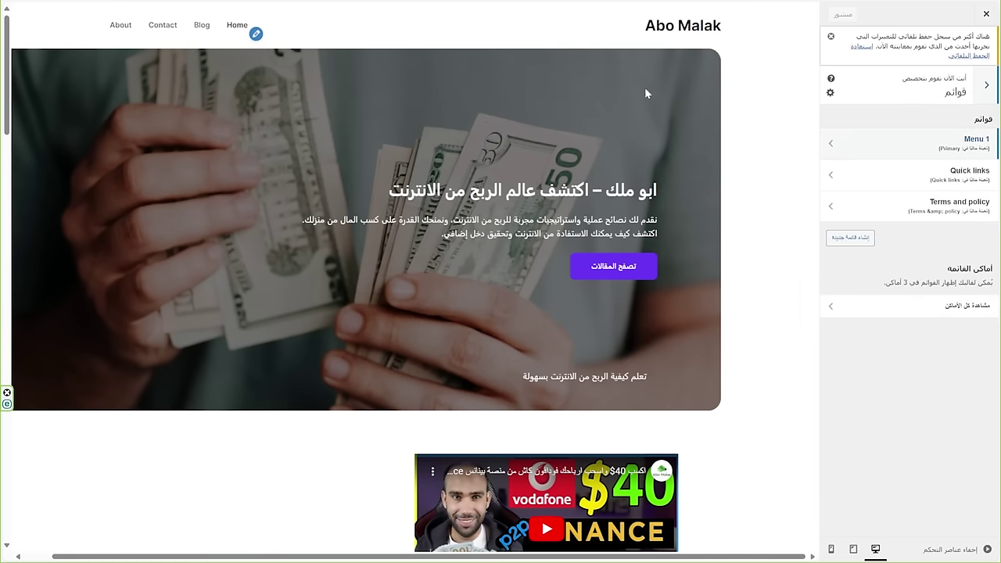
{"action": "scroll", "coordinate": [164, 540], "scroll_direction": "down", "scroll_amount": 5}
{"action": "scroll", "coordinate": [164, 539], "scroll_direction": "down", "scroll_amount": 8}
{"action": "scroll", "coordinate": [508, 500], "scroll_direction": "up", "scroll_amount": 2}
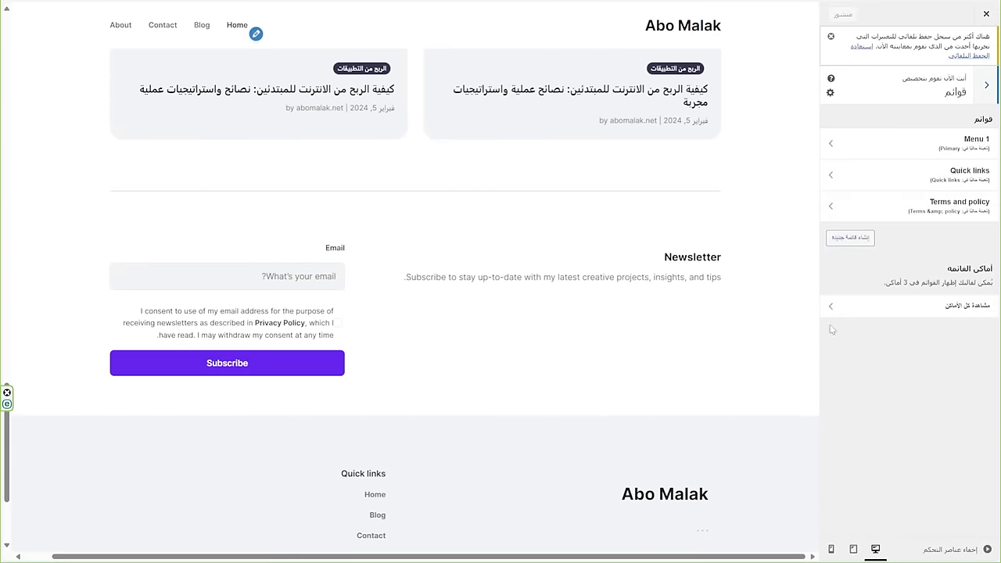
{"action": "left_click", "coordinate": [926, 210]}
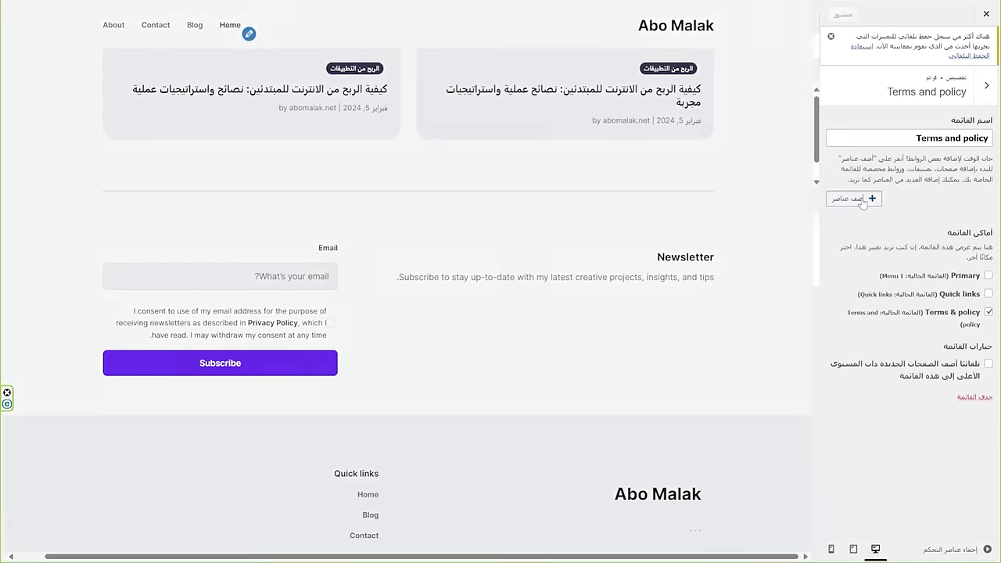
{"action": "left_click", "coordinate": [861, 200]}
{"action": "left_click", "coordinate": [764, 142]}
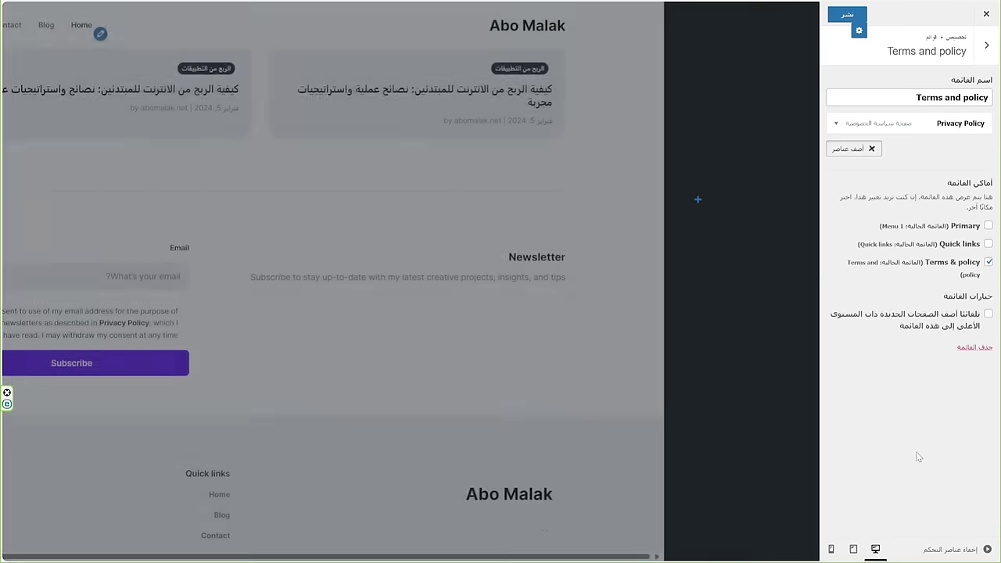
Publish the menu change and check the footer's Privacy Policy link by opening the page in the preview.
{"action": "key", "text": "Escape"}
{"action": "key", "text": "Escape"}
{"action": "key", "text": "Escape"}
{"action": "scroll", "coordinate": [307, 391], "scroll_direction": "down", "scroll_amount": 2}
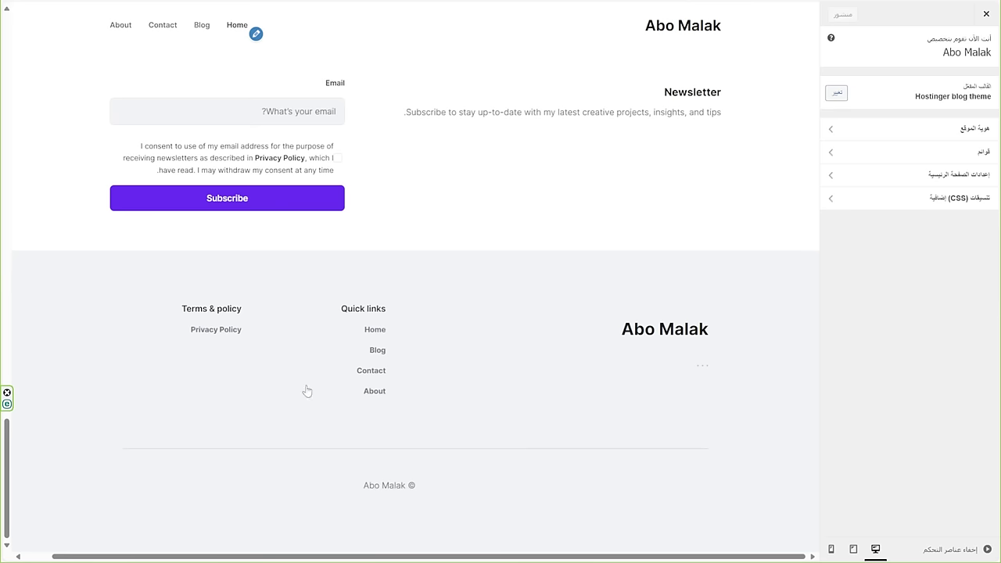
{"action": "left_click", "coordinate": [223, 333]}
{"action": "scroll", "coordinate": [442, 297], "scroll_direction": "down", "scroll_amount": 5}
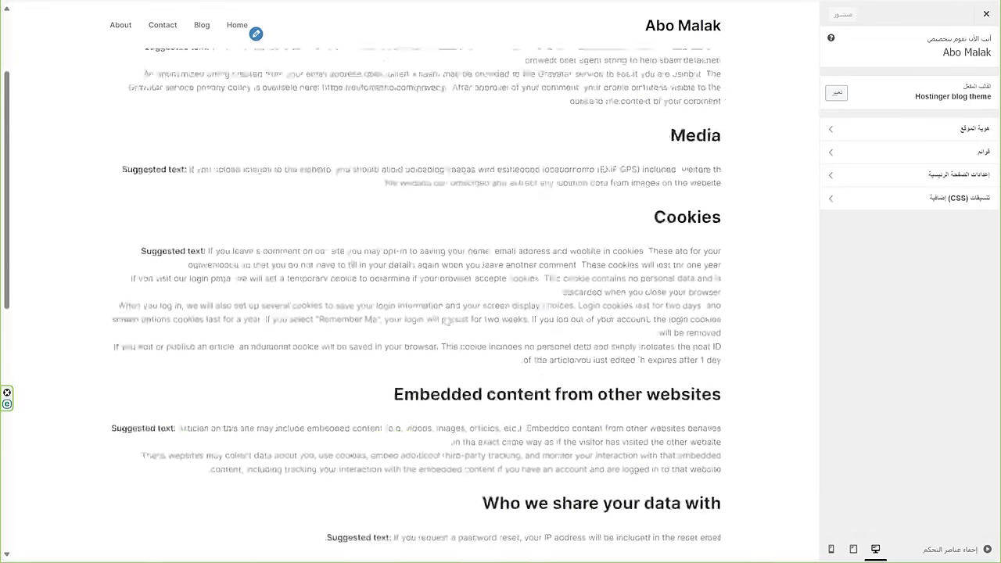
{"action": "scroll", "coordinate": [445, 316], "scroll_direction": "up", "scroll_amount": 3}
Leave the customizer and open the Privacy Policy page from the live site's footer.
{"action": "left_click", "coordinate": [986, 13]}
{"action": "scroll", "coordinate": [458, 395], "scroll_direction": "down", "scroll_amount": 20}
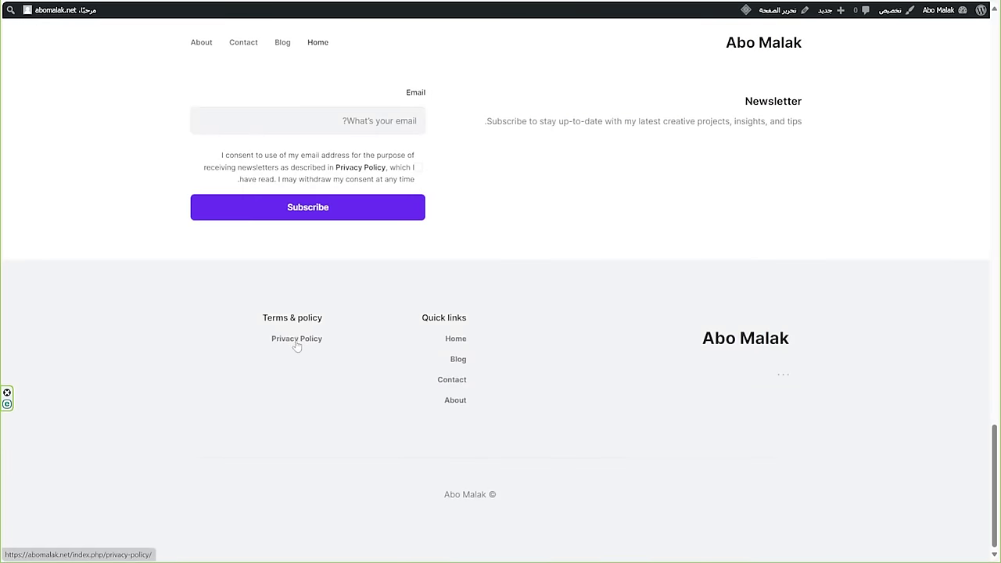
{"action": "left_click", "coordinate": [297, 342]}
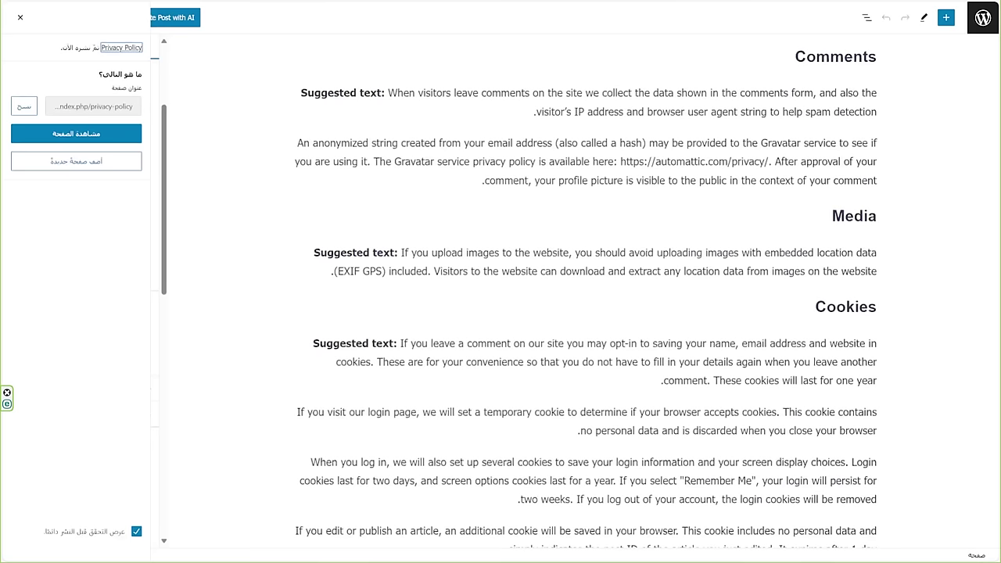
Return to the dashboard and look at Hostinger's AI Content Creator, choosing صفحات (pages) as the content type.
{"action": "left_click", "coordinate": [835, 114]}
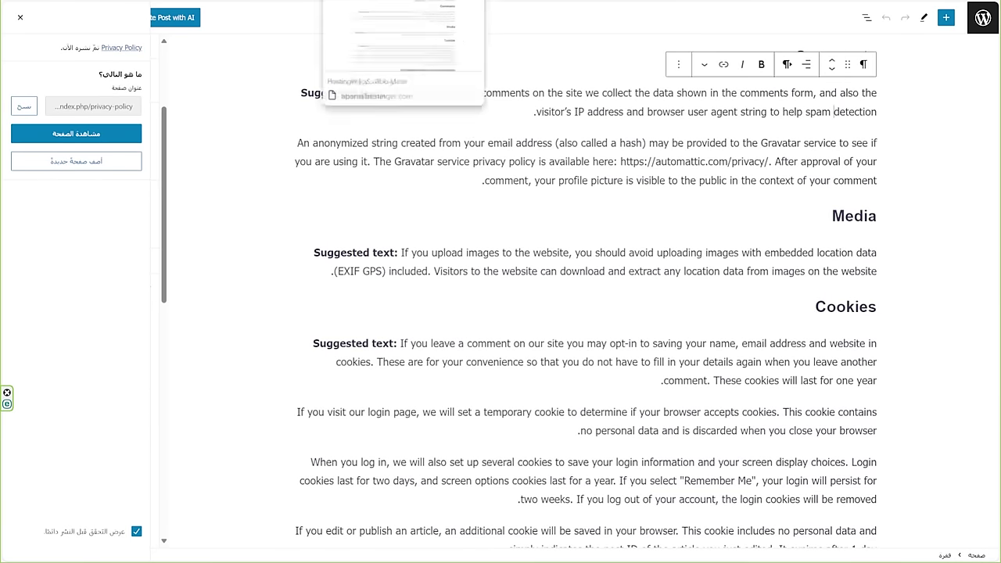
{"action": "left_click", "coordinate": [399, 0]}
{"action": "left_click", "coordinate": [982, 15]}
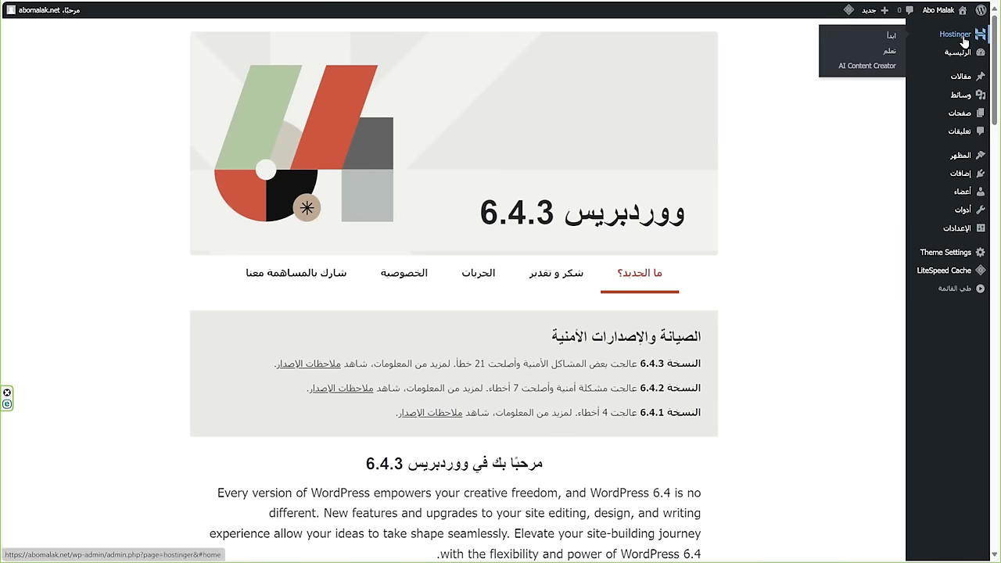
{"action": "left_click", "coordinate": [970, 40]}
{"action": "left_click", "coordinate": [477, 56]}
{"action": "left_click", "coordinate": [592, 196]}
{"action": "left_click", "coordinate": [601, 237]}
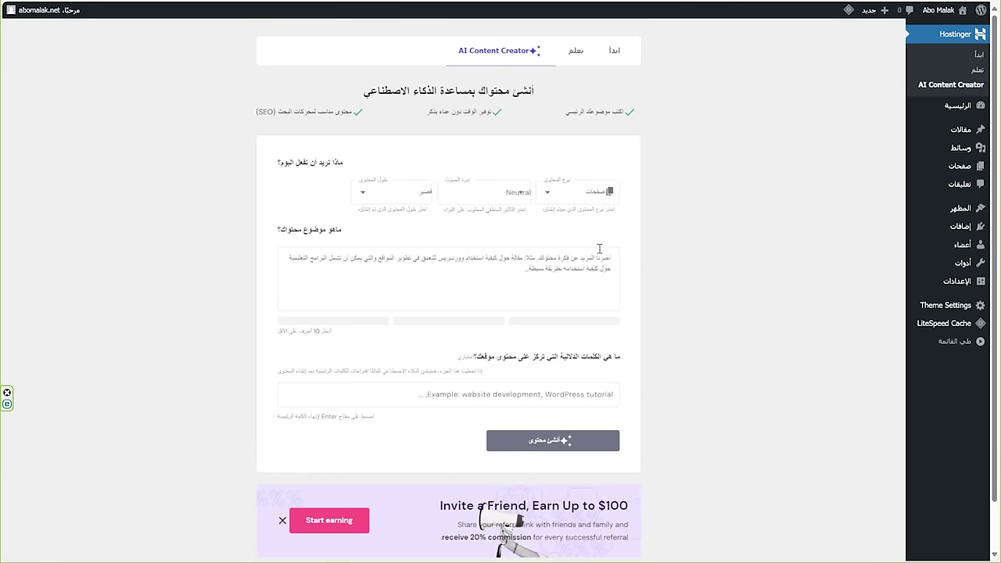
Look at the posts list and the blank editor for a new post, and return to the list.
{"action": "left_click", "coordinate": [958, 138]}
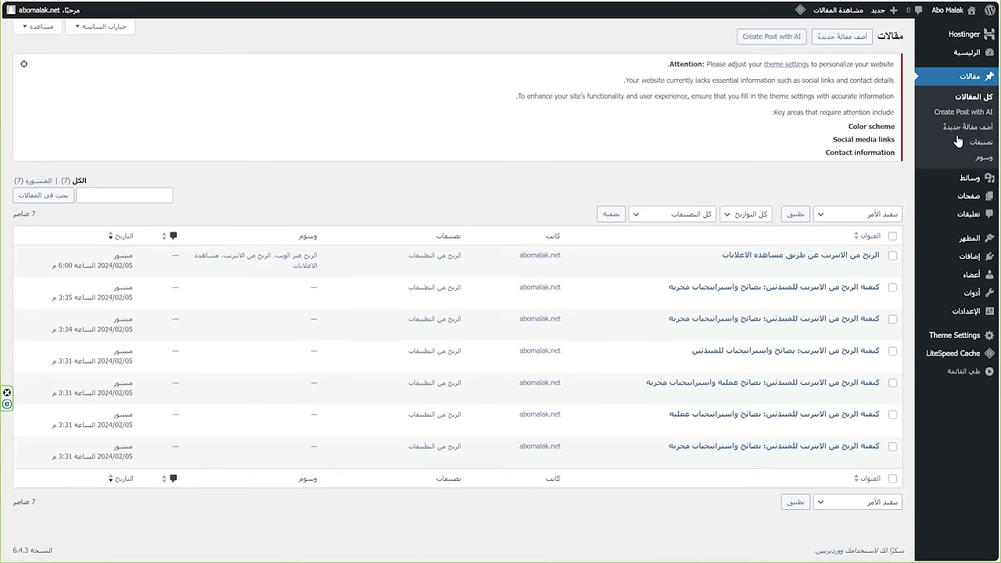
{"action": "left_click", "coordinate": [845, 37]}
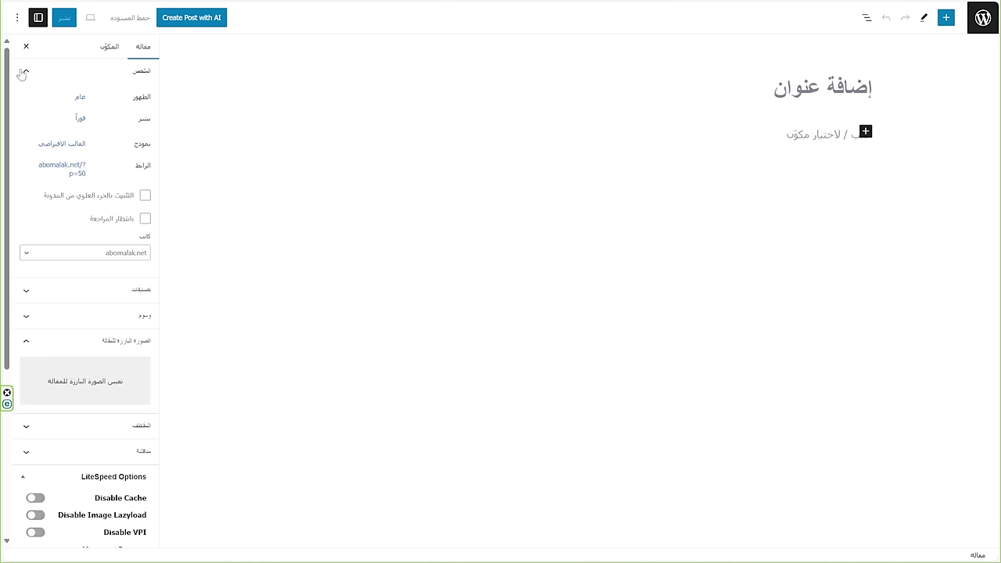
{"action": "key", "text": "alt+Left"}
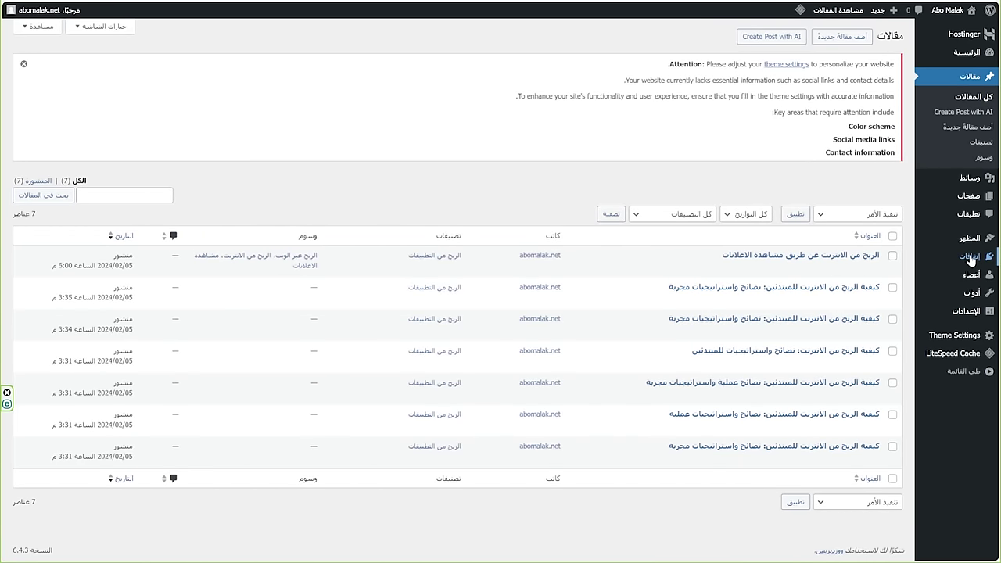
Find the Yoast SEO plugin among the plugins available to add, install it and activate it.
{"action": "mouse_move", "coordinate": [969, 261]}
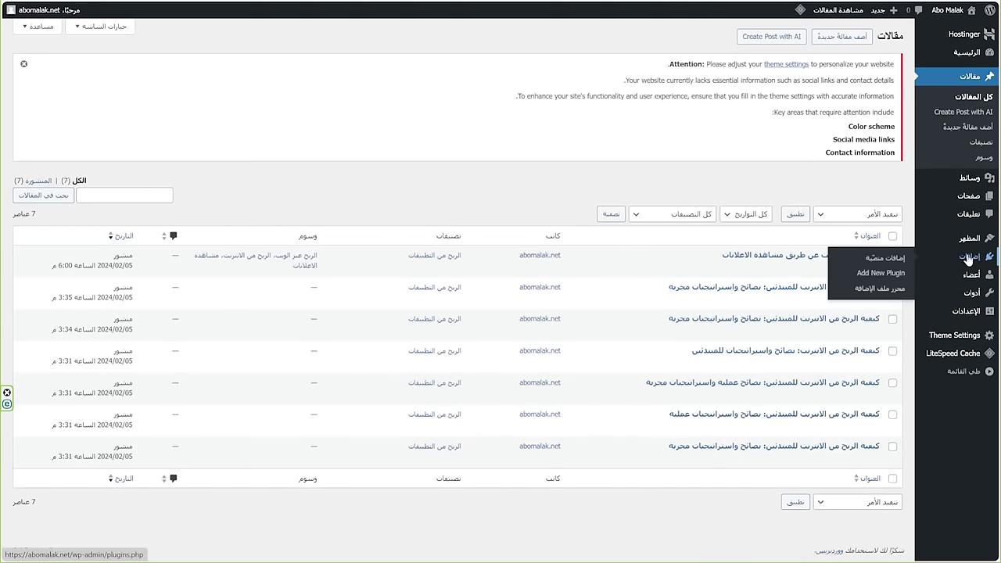
{"action": "left_click", "coordinate": [881, 273]}
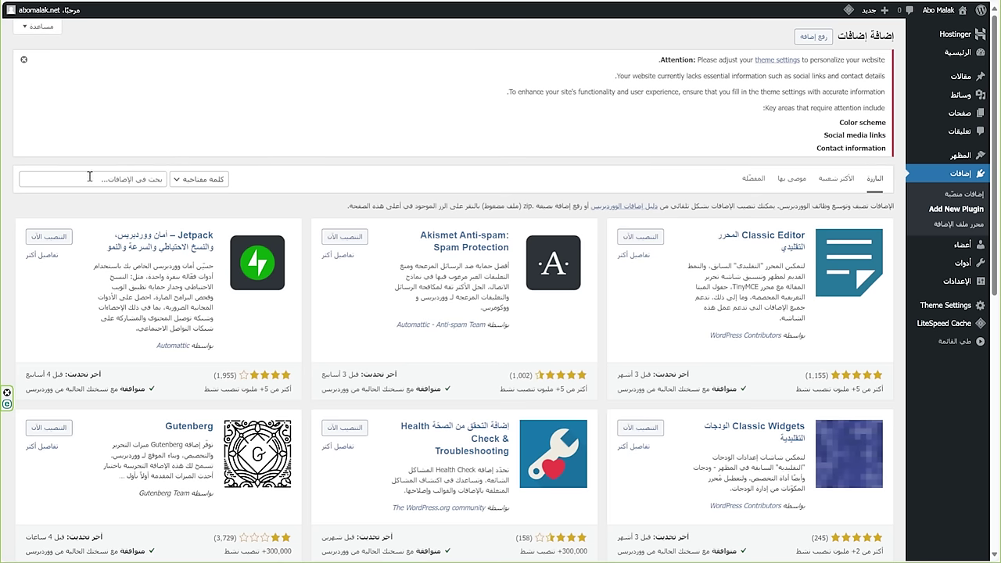
{"action": "left_click", "coordinate": [61, 239]}
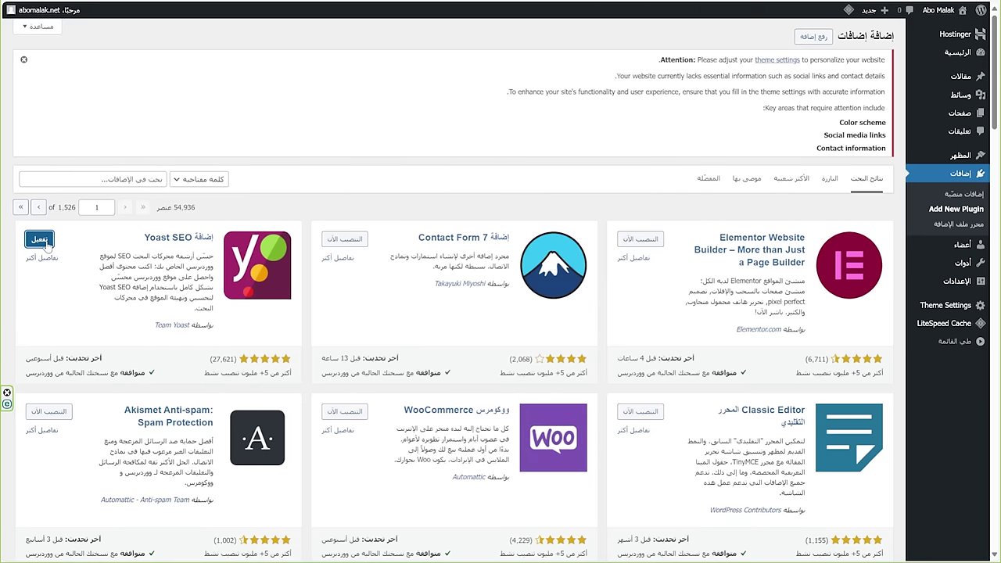
{"action": "left_click", "coordinate": [47, 244]}
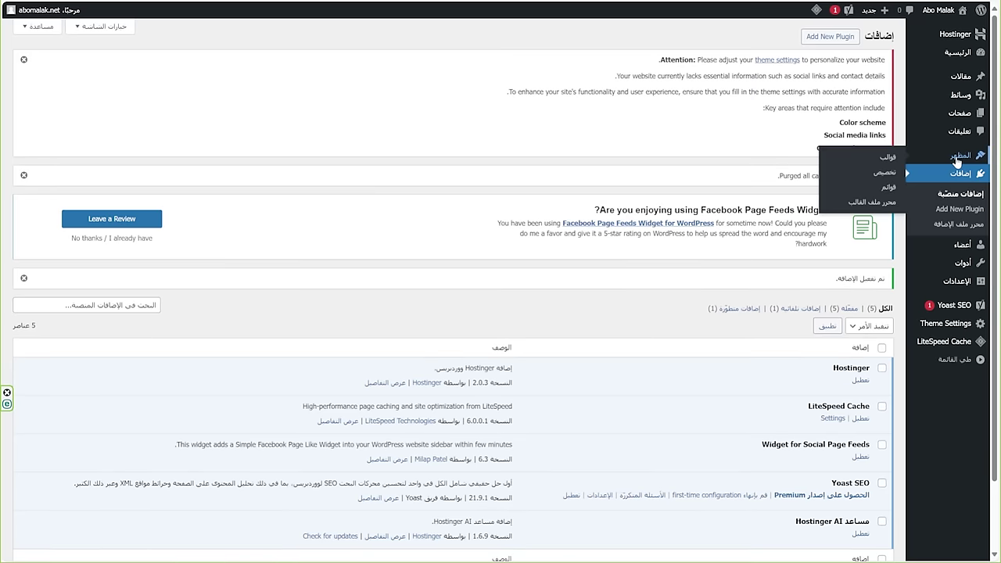
Open Menu 1 in the site customizer and remove its Blog, Home, About and Contact items.
{"action": "left_click", "coordinate": [959, 155]}
{"action": "left_click", "coordinate": [973, 191]}
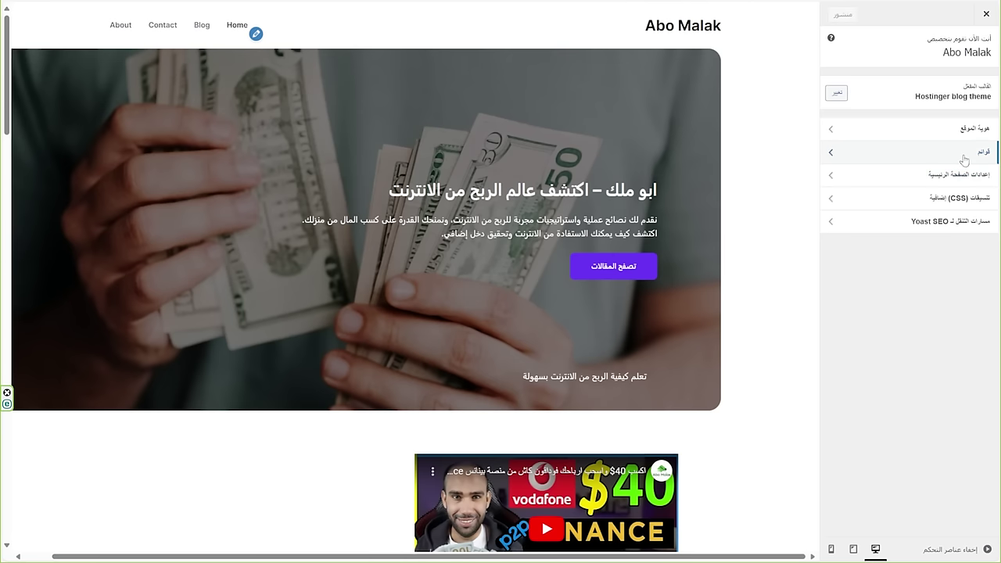
{"action": "left_click", "coordinate": [965, 156]}
{"action": "left_click", "coordinate": [946, 99]}
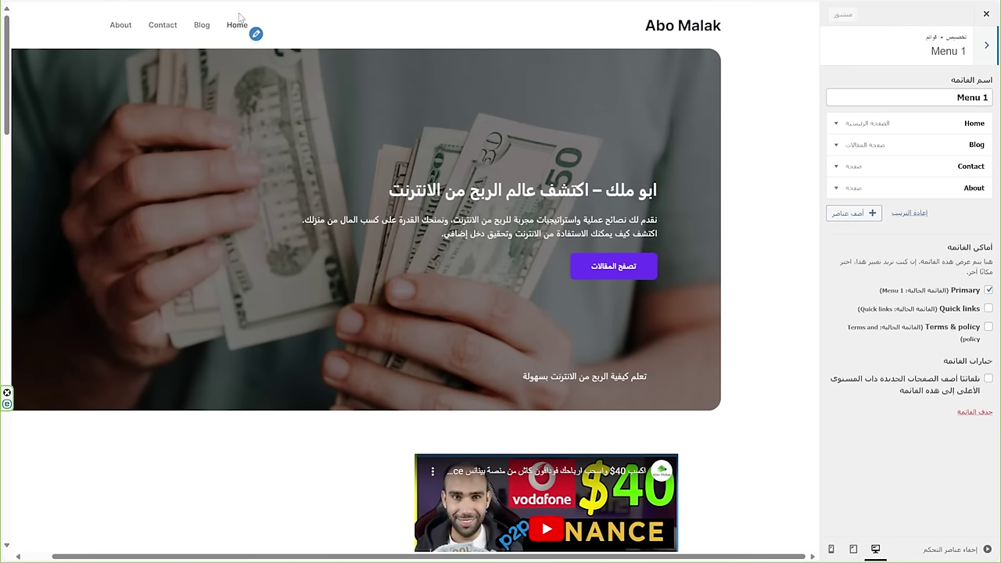
{"action": "left_click", "coordinate": [853, 144]}
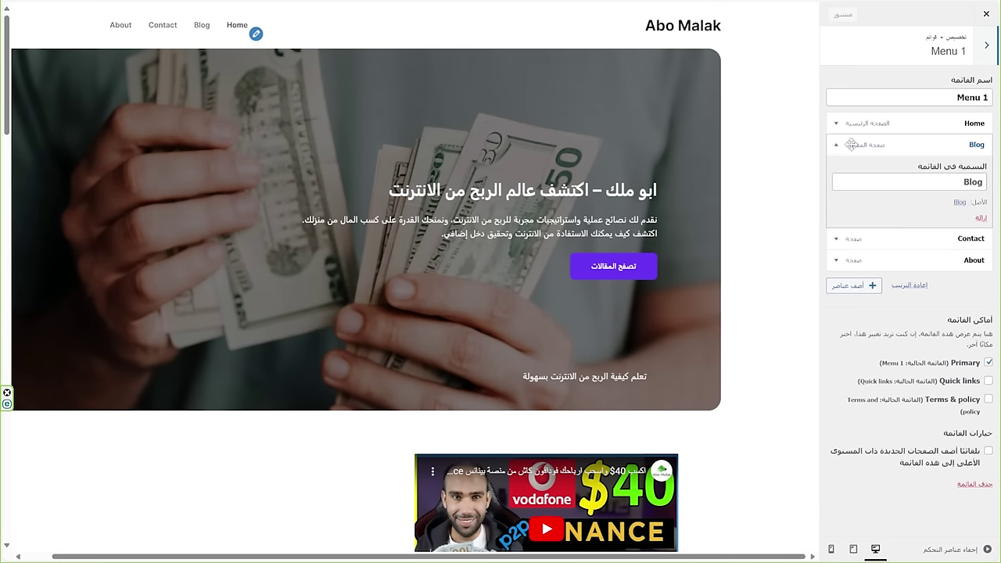
{"action": "left_click", "coordinate": [980, 220]}
{"action": "left_click", "coordinate": [942, 128]}
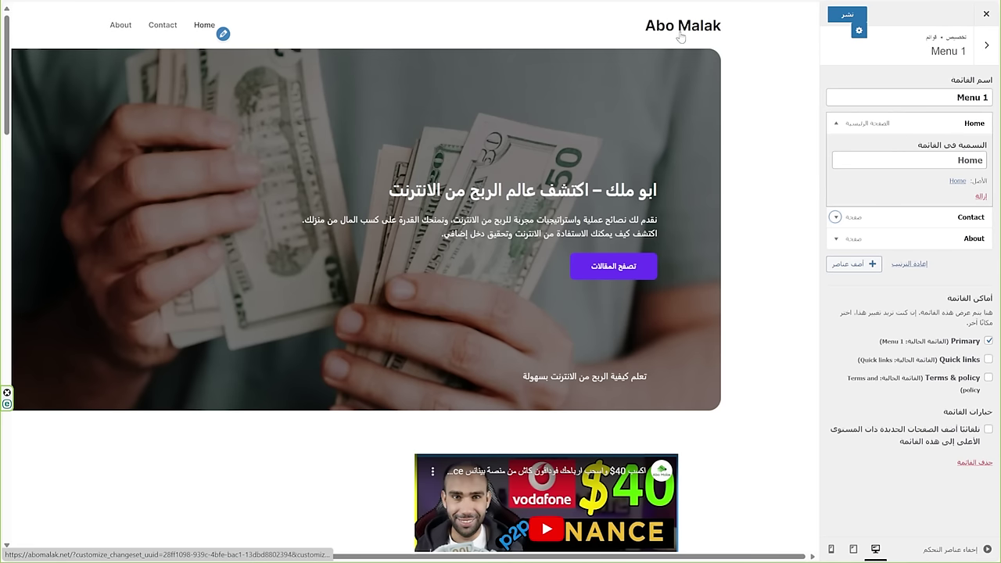
{"action": "left_click", "coordinate": [980, 196]}
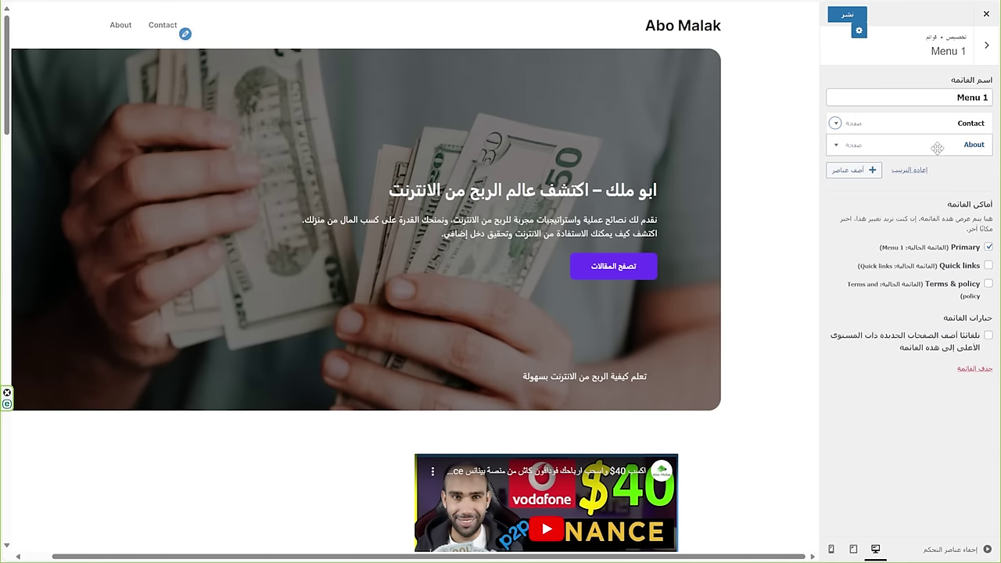
{"action": "left_click", "coordinate": [847, 145]}
{"action": "left_click", "coordinate": [978, 197]}
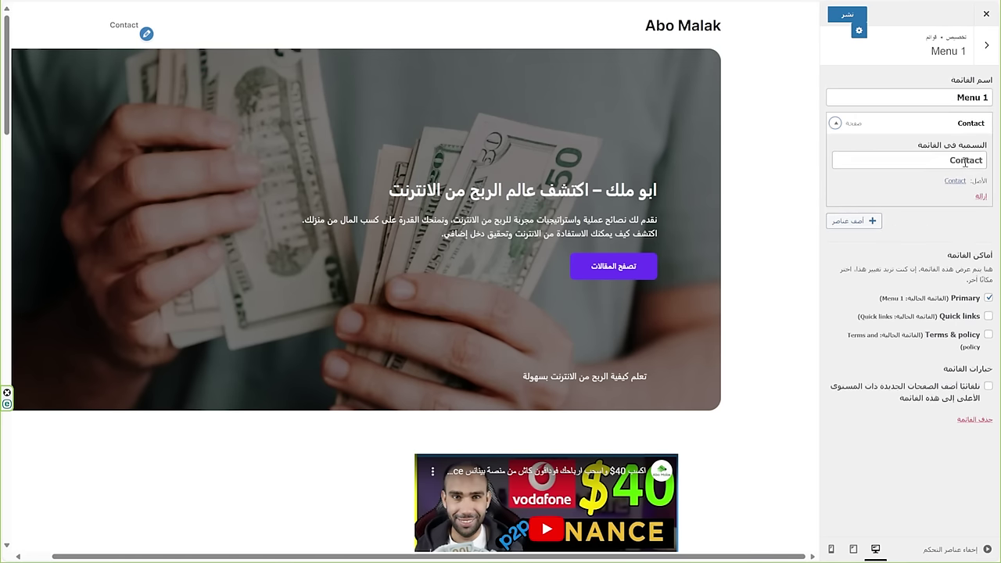
{"action": "left_click", "coordinate": [979, 196]}
Add the categories الربح من التطبيقات, الربح من الانترنت, الربح من اليوتيوب and الربح من كتابة المقالات to Menu 1 and return to the menu list.
{"action": "left_click", "coordinate": [851, 159]}
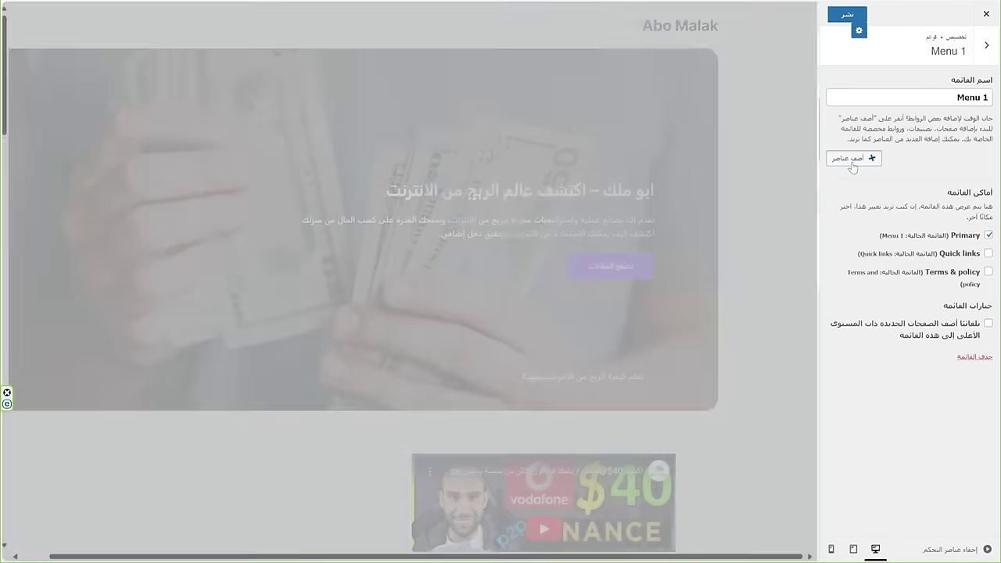
{"action": "left_click", "coordinate": [801, 69]}
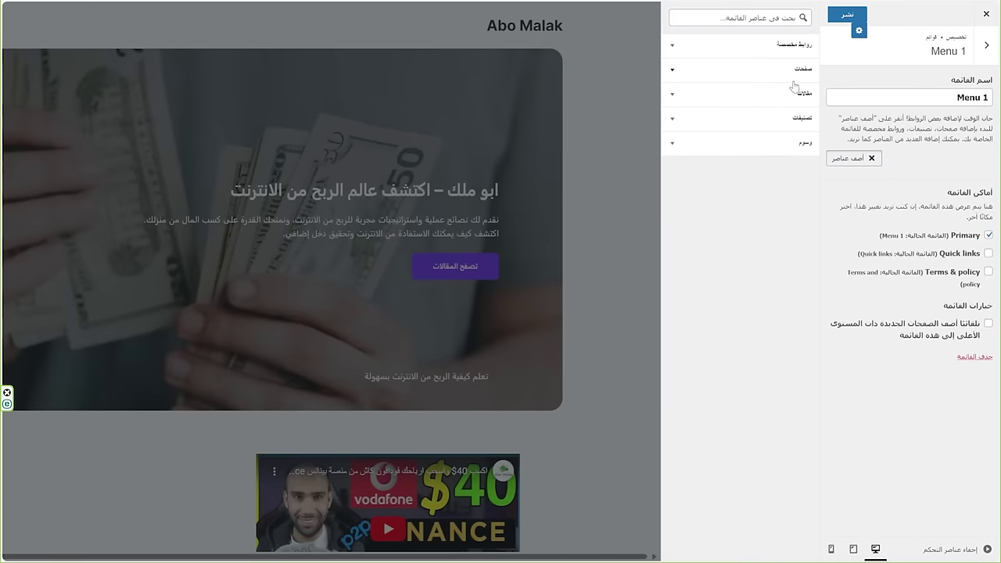
{"action": "left_click", "coordinate": [774, 119]}
{"action": "left_click", "coordinate": [762, 143]}
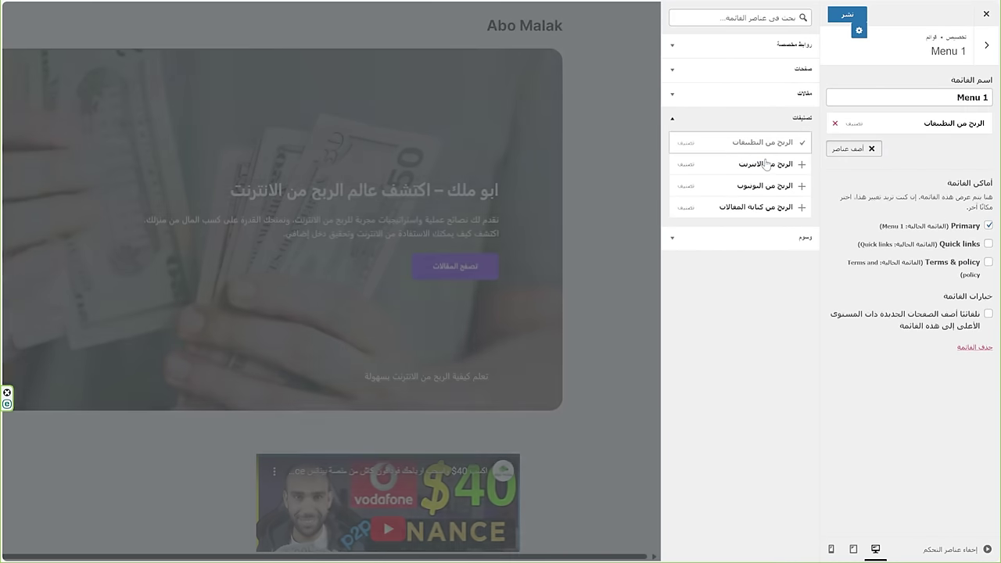
{"action": "left_click", "coordinate": [765, 164]}
{"action": "left_click", "coordinate": [765, 193]}
{"action": "left_click", "coordinate": [763, 208]}
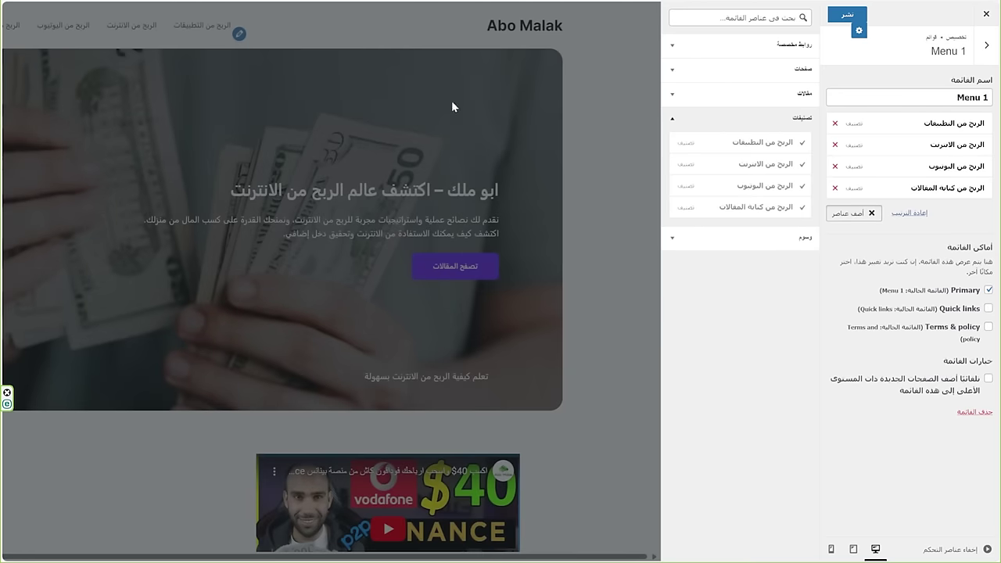
{"action": "left_click", "coordinate": [704, 94]}
{"action": "left_click", "coordinate": [987, 45]}
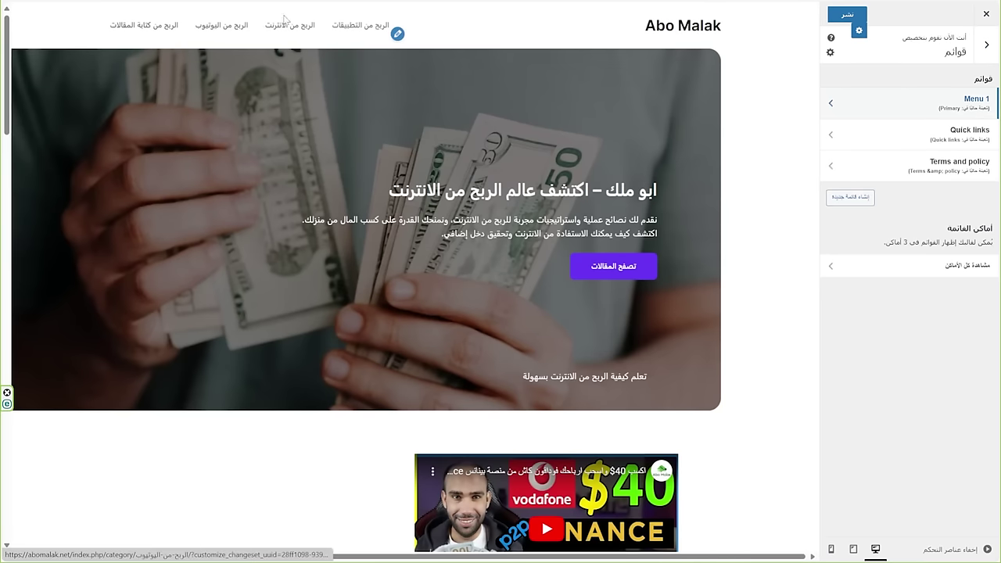
Check the footer in the preview, publish the Menu 1 changes and look through the live Home page.
{"action": "scroll", "coordinate": [332, 237], "scroll_direction": "down", "scroll_amount": 1}
{"action": "scroll", "coordinate": [332, 237], "scroll_direction": "down", "scroll_amount": 15}
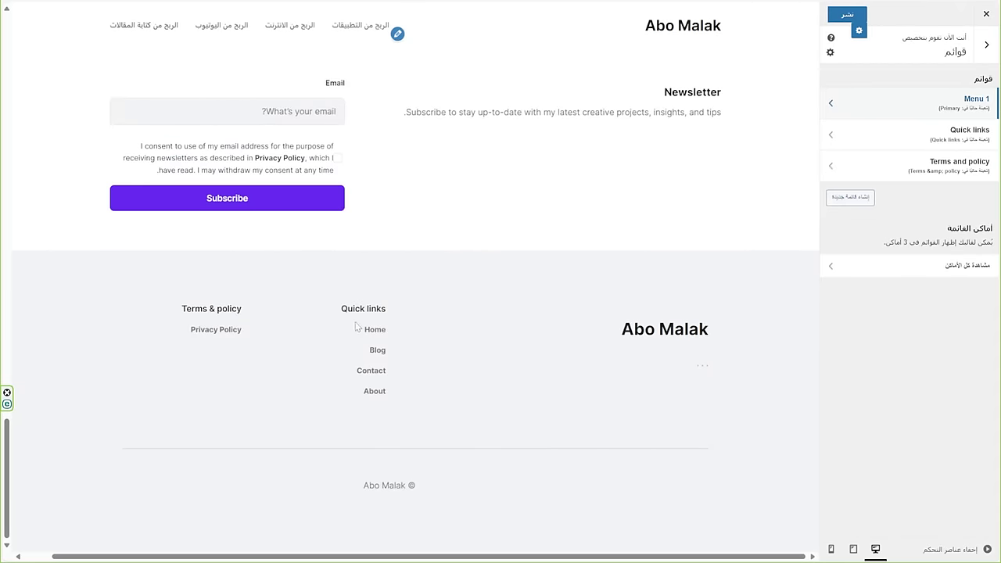
{"action": "left_click", "coordinate": [369, 329]}
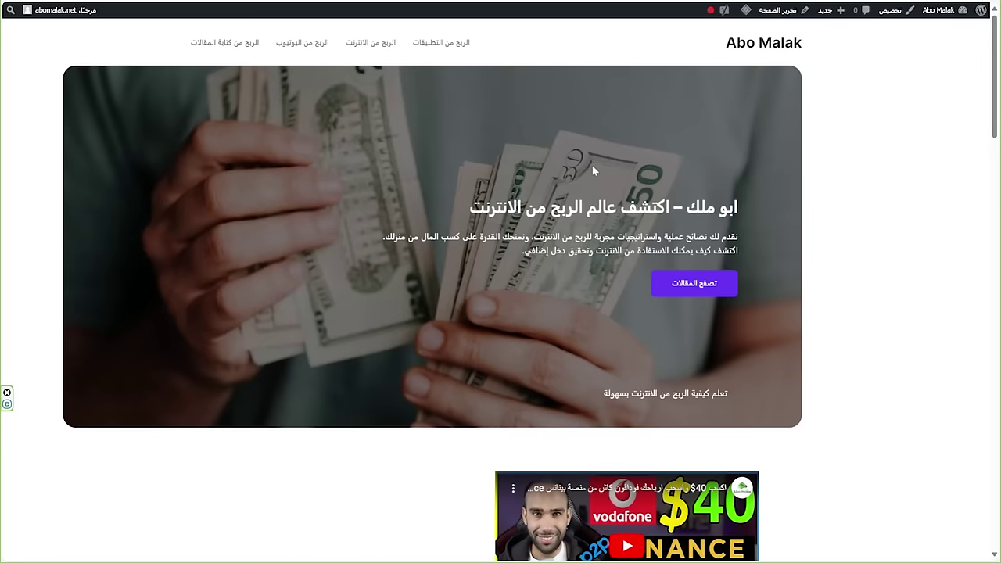
{"action": "scroll", "coordinate": [592, 165], "scroll_direction": "down", "scroll_amount": 4}
{"action": "scroll", "coordinate": [415, 164], "scroll_direction": "down", "scroll_amount": 10}
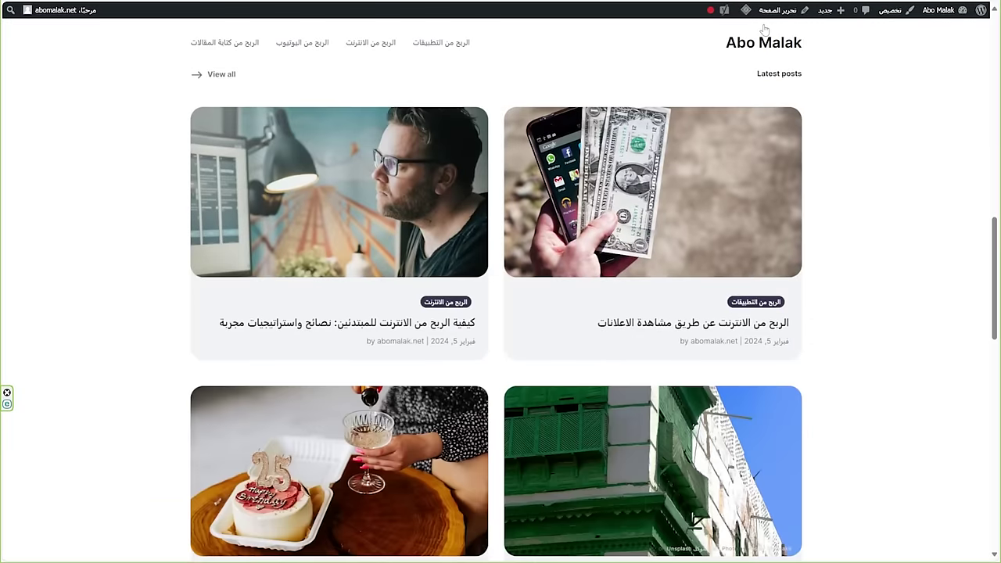
Open the post الربح من الانترنت عن طريق مشاهدة الاعلانات, examine its Yoast SEO readability and SEO analysis, and return to the posts list.
{"action": "mouse_move", "coordinate": [948, 11]}
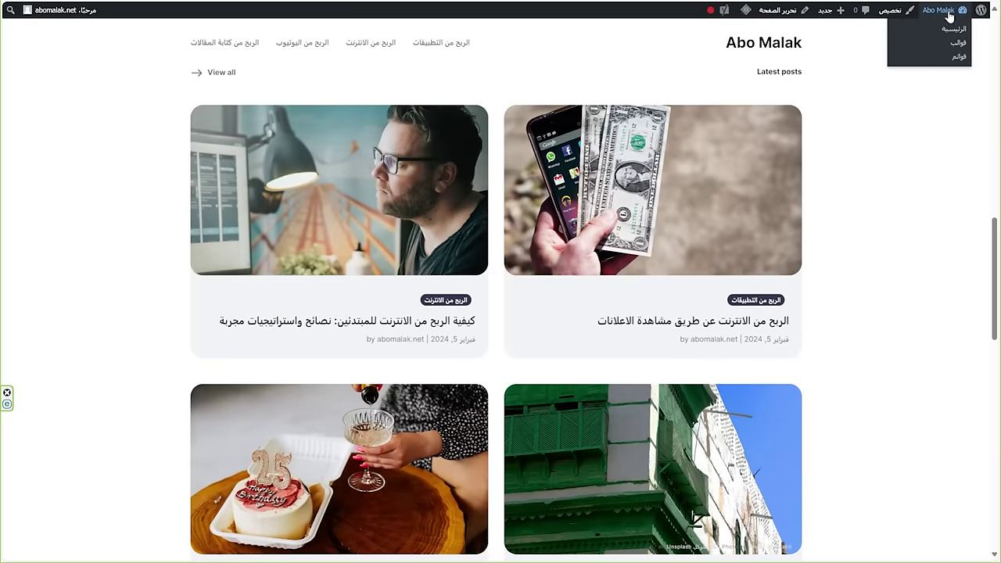
{"action": "left_click", "coordinate": [948, 29]}
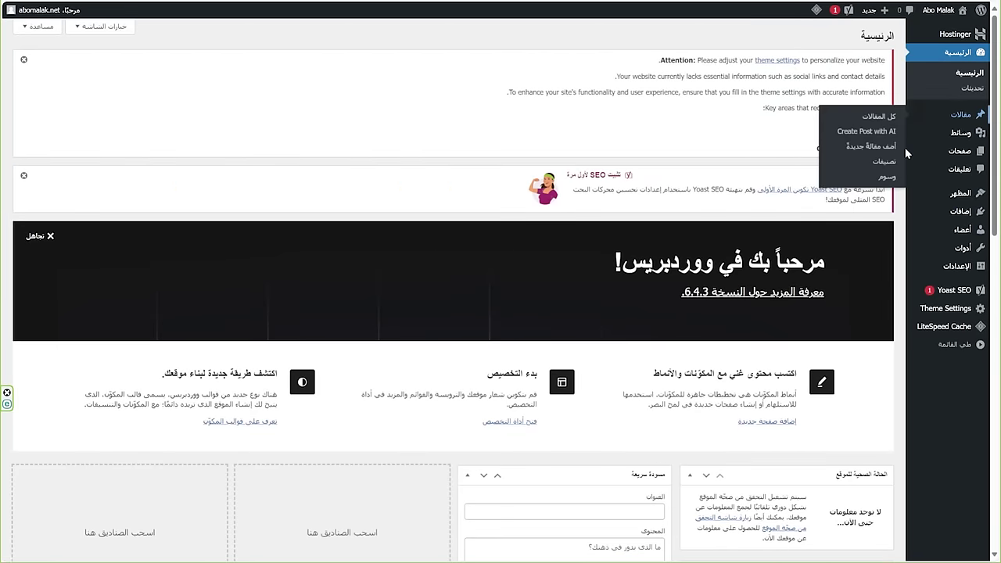
{"action": "left_click", "coordinate": [964, 121]}
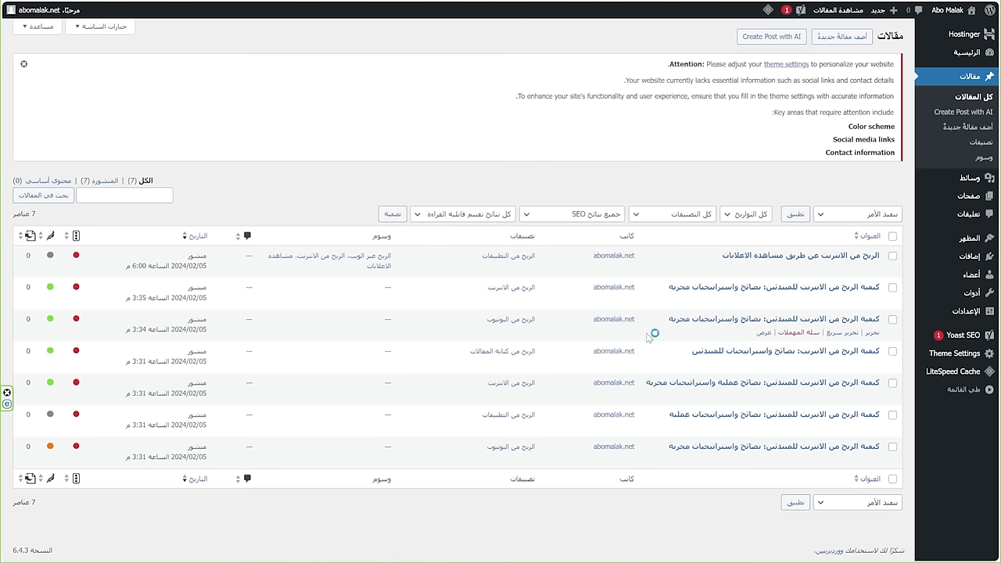
{"action": "left_click", "coordinate": [870, 269]}
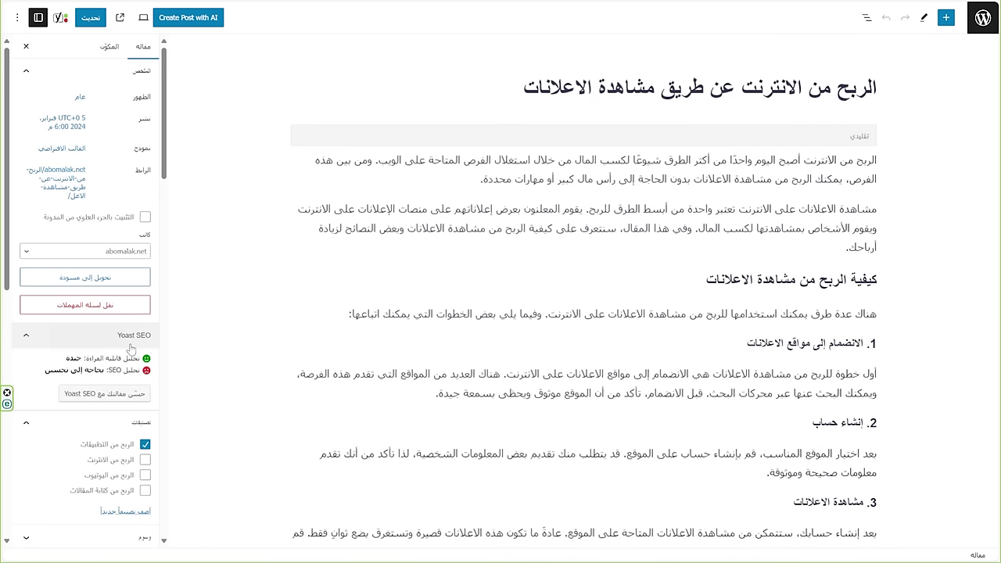
{"action": "left_click_drag", "start_coordinate": [66, 361], "coordinate": [124, 359]}
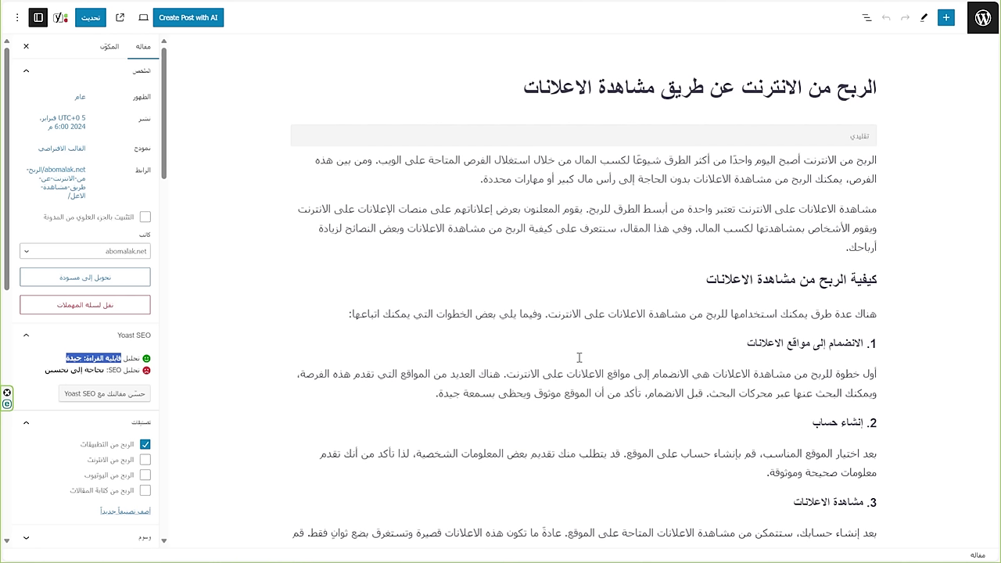
{"action": "left_click", "coordinate": [978, 24]}
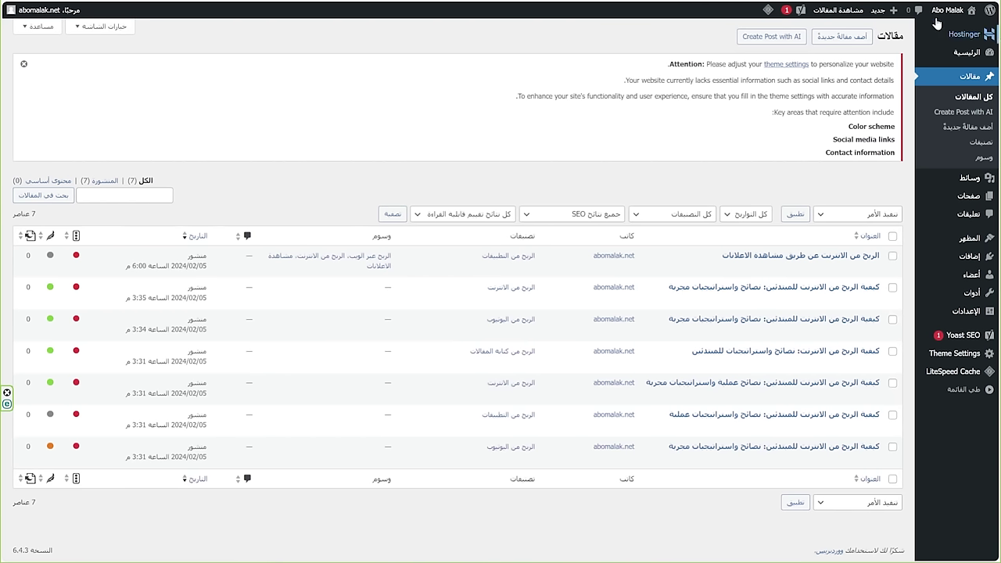
{"action": "mouse_move", "coordinate": [953, 19]}
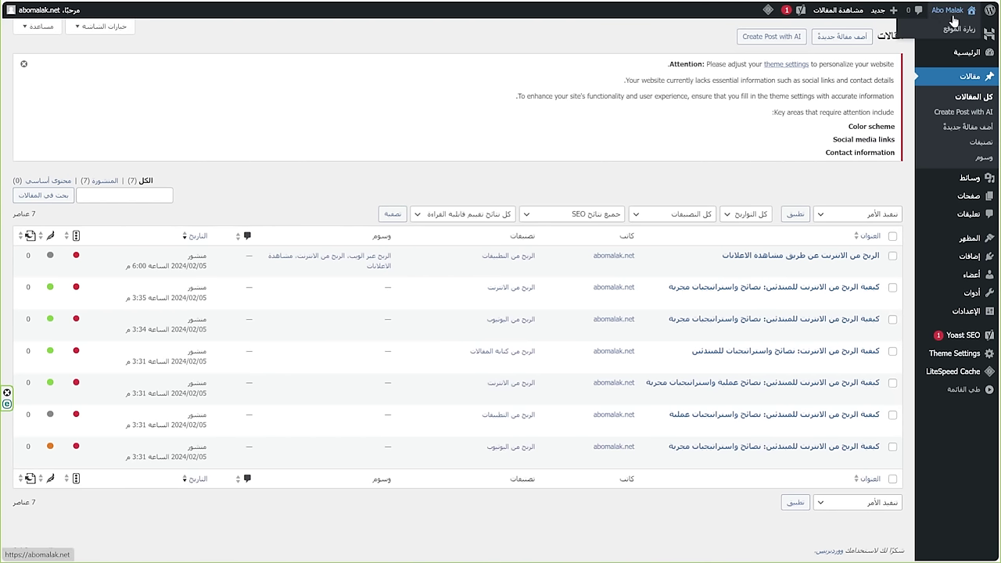
Open the live site in the customizer, look through the home page preview down to the newsletter section and close the customizer.
{"action": "left_click", "coordinate": [957, 29]}
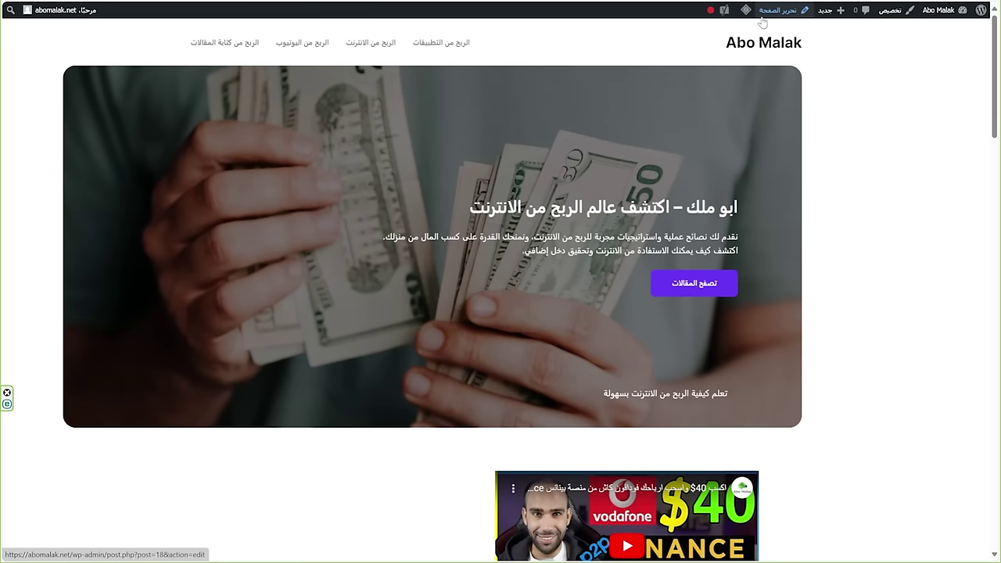
{"action": "left_click", "coordinate": [898, 10]}
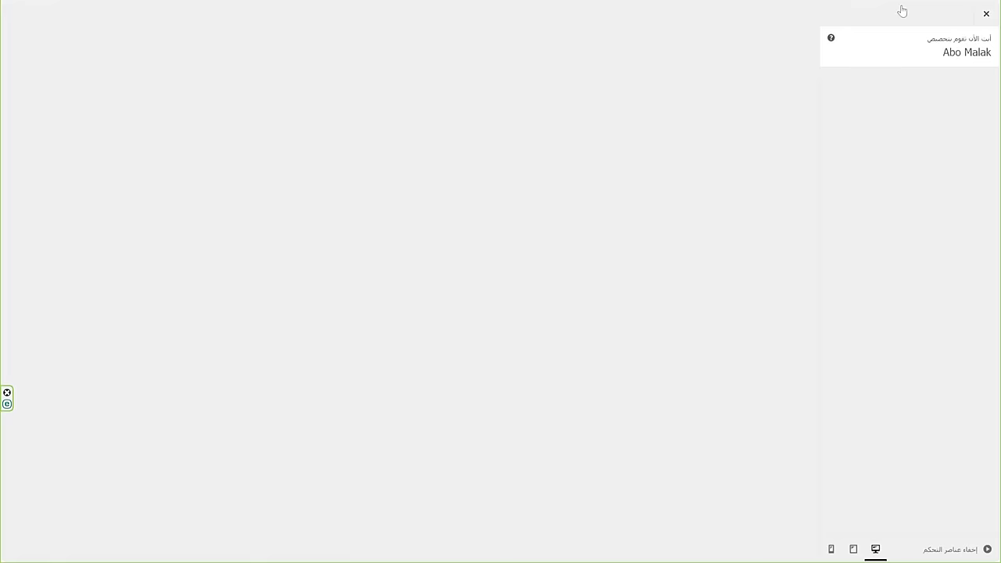
{"action": "scroll", "coordinate": [285, 333], "scroll_direction": "down", "scroll_amount": 10}
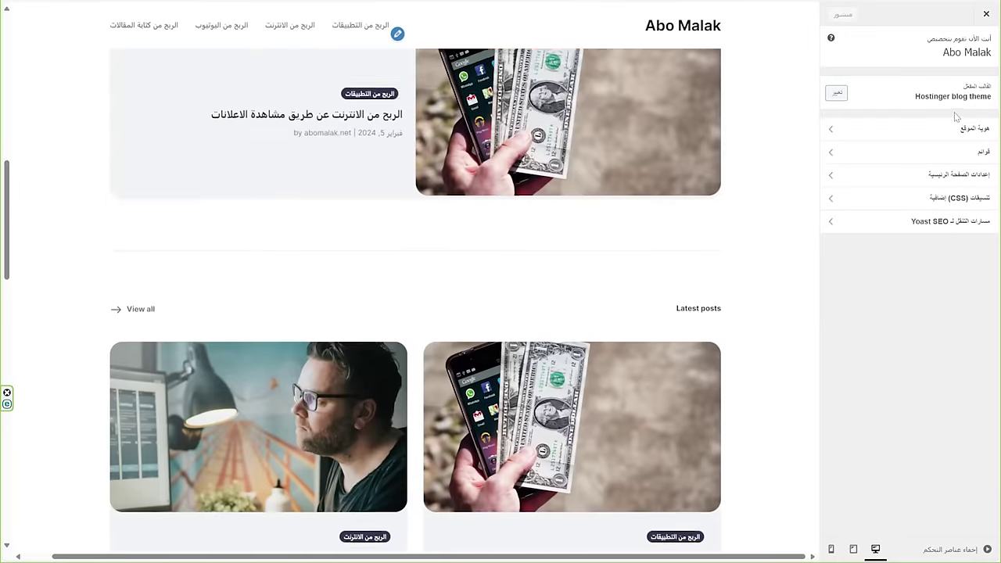
{"action": "scroll", "coordinate": [285, 333], "scroll_direction": "down", "scroll_amount": 5}
{"action": "scroll", "coordinate": [286, 333], "scroll_direction": "up", "scroll_amount": 11}
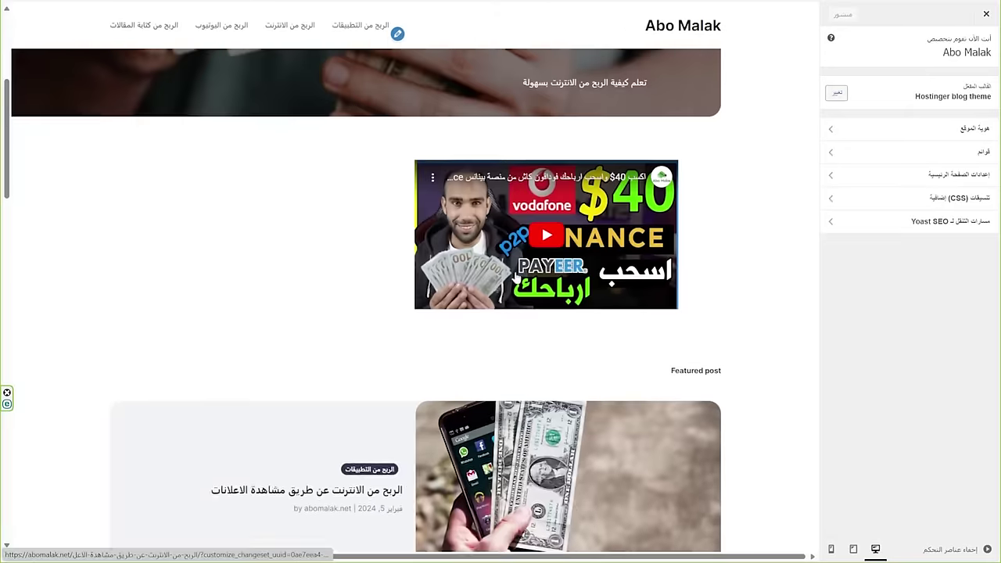
{"action": "scroll", "coordinate": [285, 333], "scroll_direction": "down", "scroll_amount": 2}
{"action": "scroll", "coordinate": [270, 345], "scroll_direction": "down", "scroll_amount": 9}
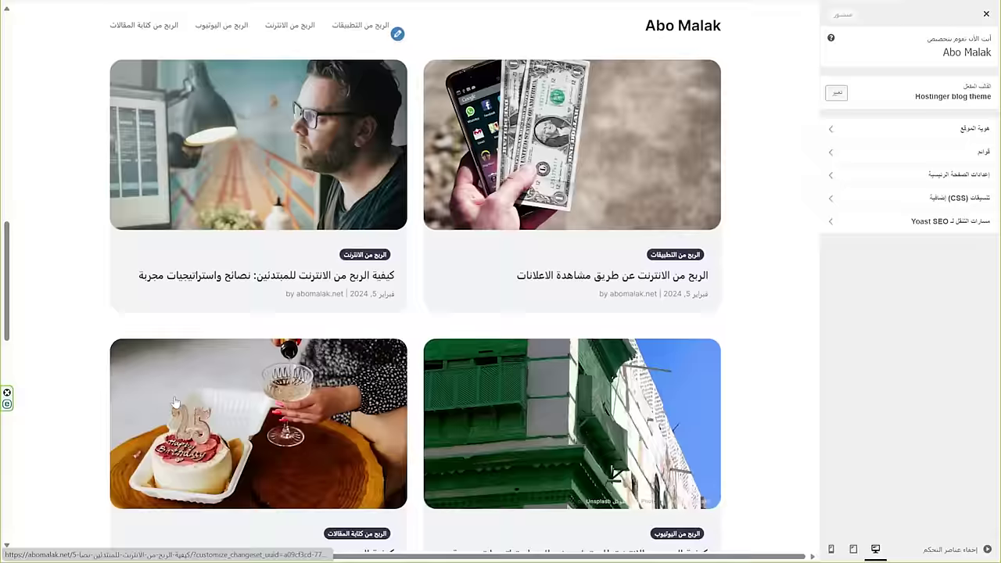
{"action": "scroll", "coordinate": [271, 345], "scroll_direction": "down", "scroll_amount": 3}
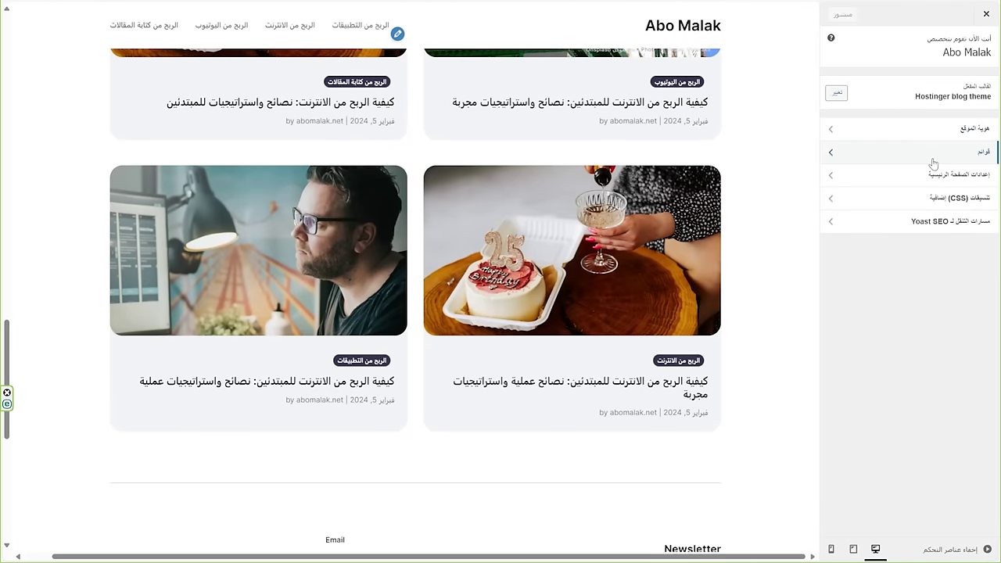
{"action": "left_click", "coordinate": [986, 15]}
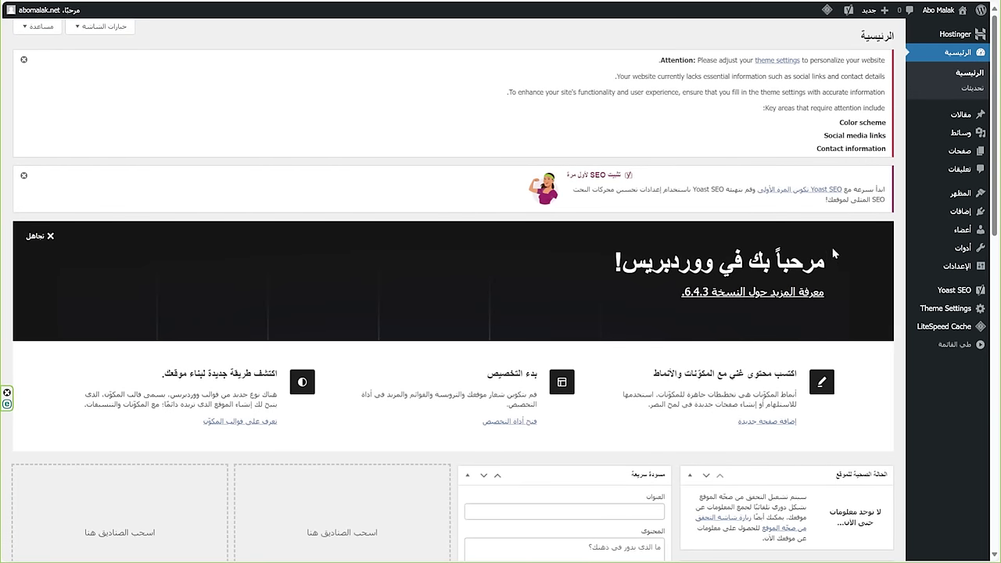
Open the site connections settings of Yoast SEO and follow the link to Google Search Console.
{"action": "mouse_move", "coordinate": [955, 291]}
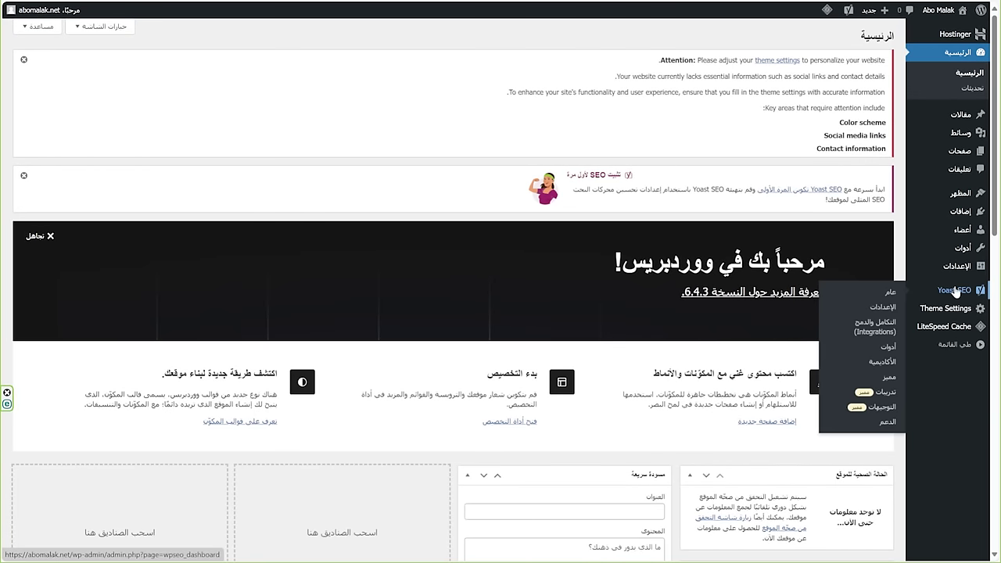
{"action": "left_click", "coordinate": [955, 291]}
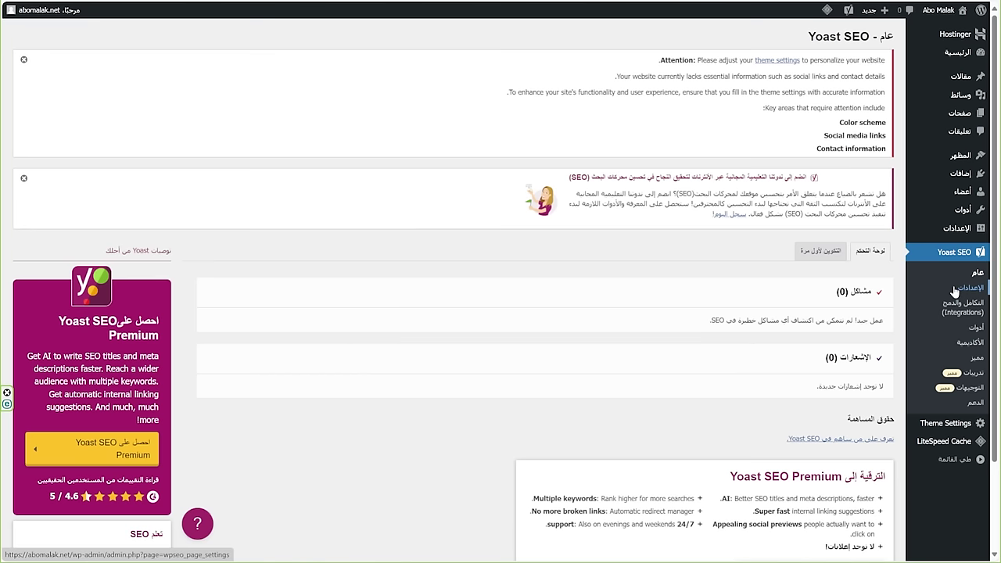
{"action": "left_click", "coordinate": [966, 291]}
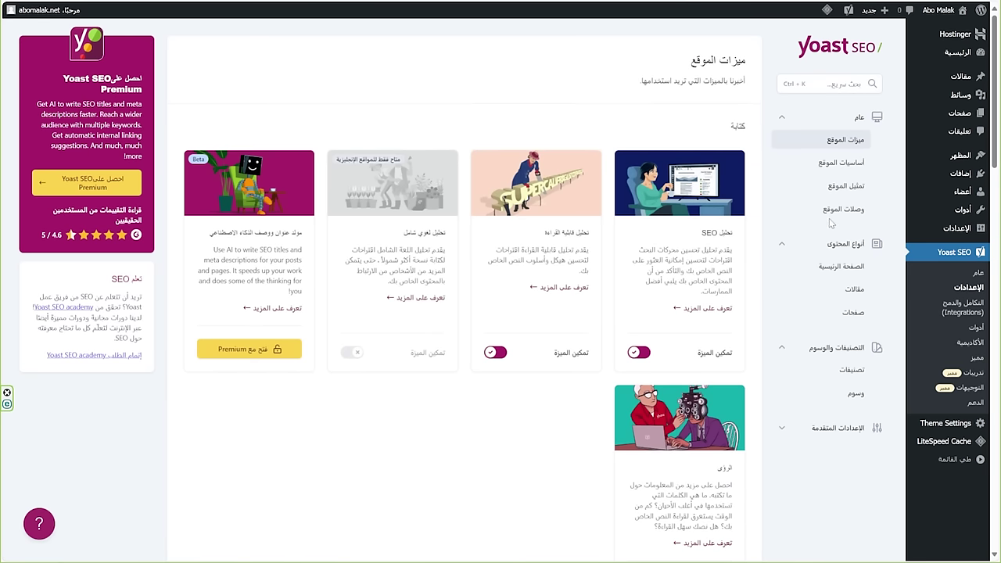
{"action": "left_click", "coordinate": [857, 215]}
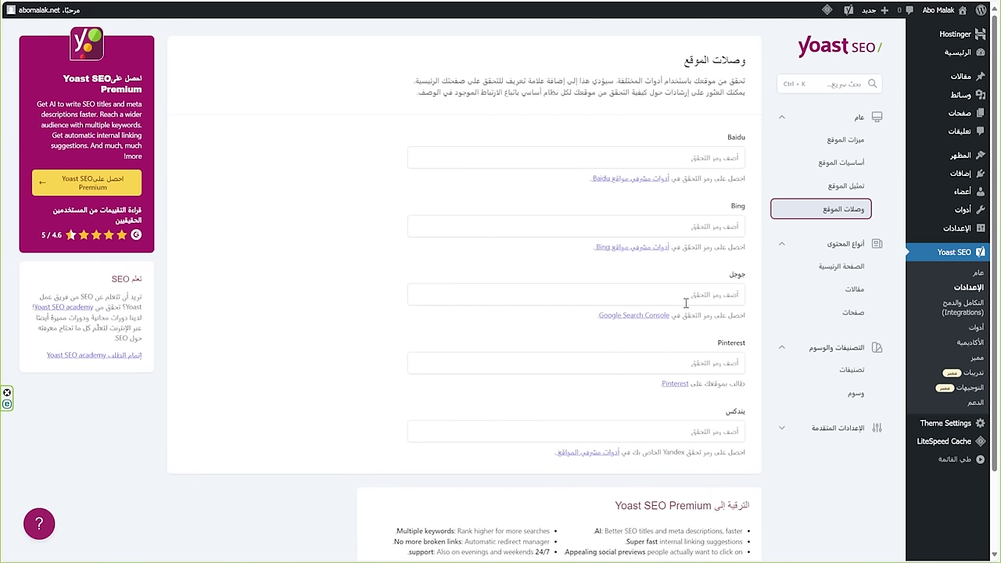
{"action": "left_click", "coordinate": [623, 317]}
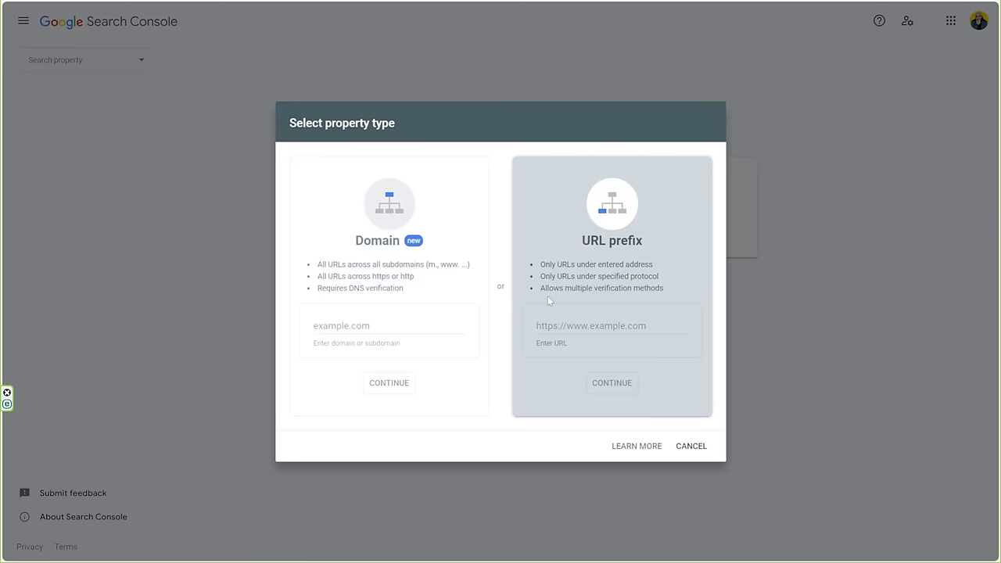
{"action": "right_click", "coordinate": [582, 325]}
{"action": "left_click", "coordinate": [617, 134]}
{"action": "left_click", "coordinate": [613, 385]}
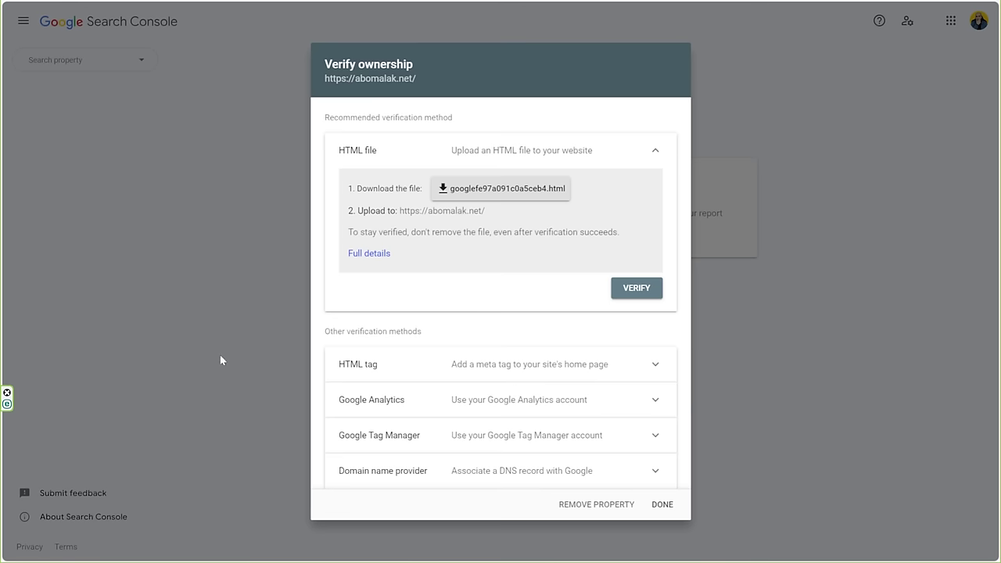
{"action": "left_click", "coordinate": [445, 366]}
{"action": "left_click", "coordinate": [630, 421]}
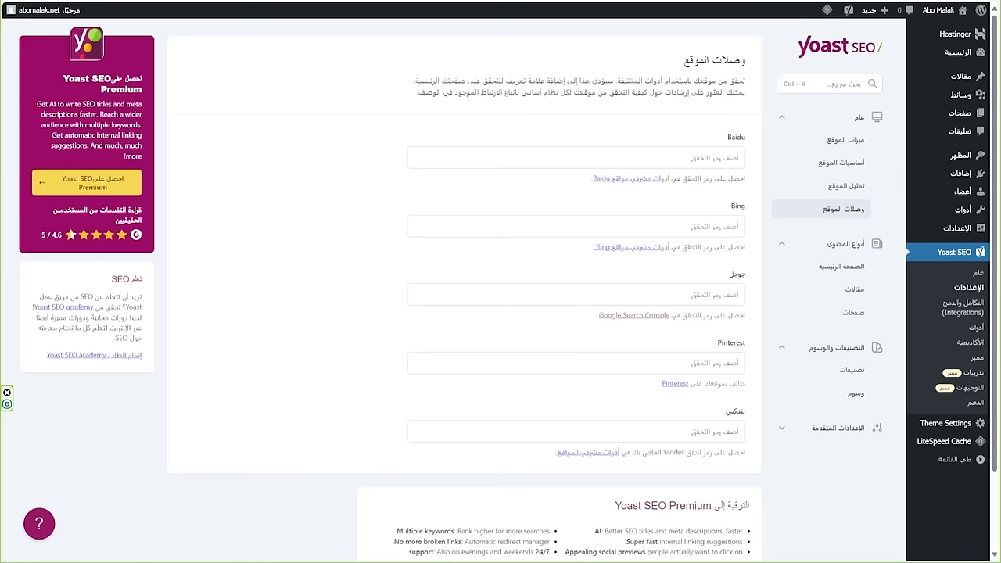
Switch to the Yoast SEO site connections, paste the verification code into the Google field and save the changes.
{"action": "right_click", "coordinate": [693, 294]}
{"action": "left_click", "coordinate": [743, 101]}
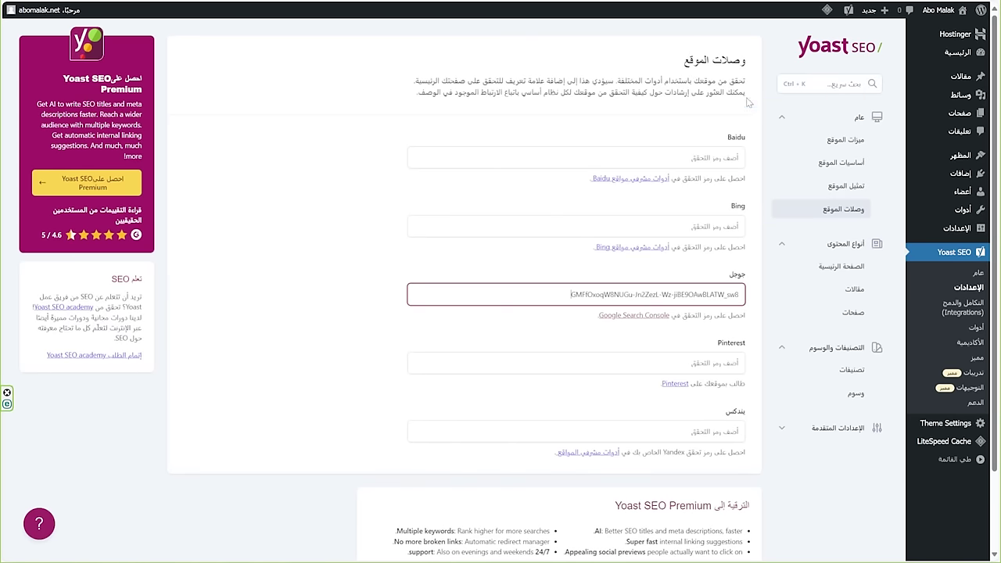
{"action": "left_click", "coordinate": [725, 505]}
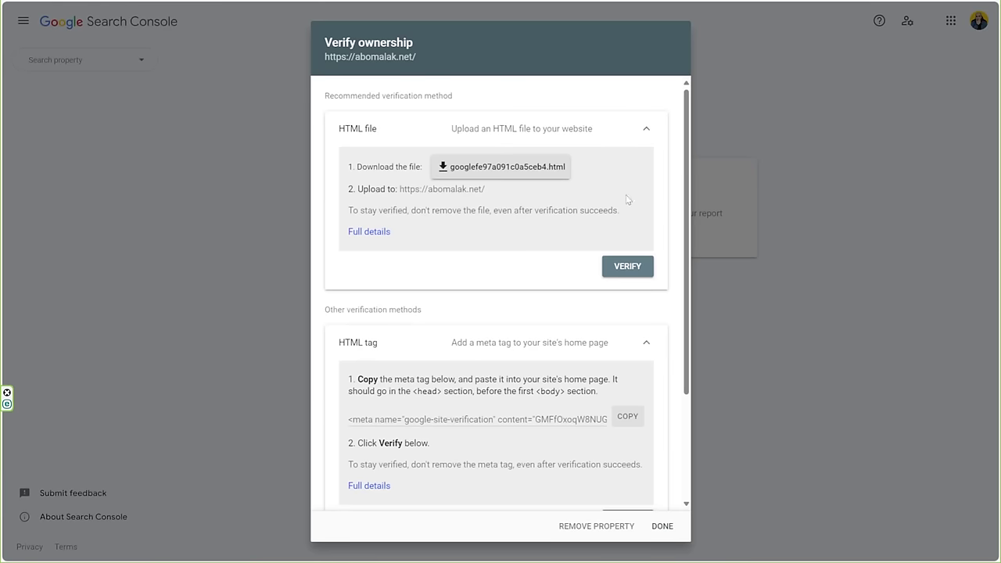
{"action": "scroll", "coordinate": [626, 438], "scroll_direction": "down", "scroll_amount": 1}
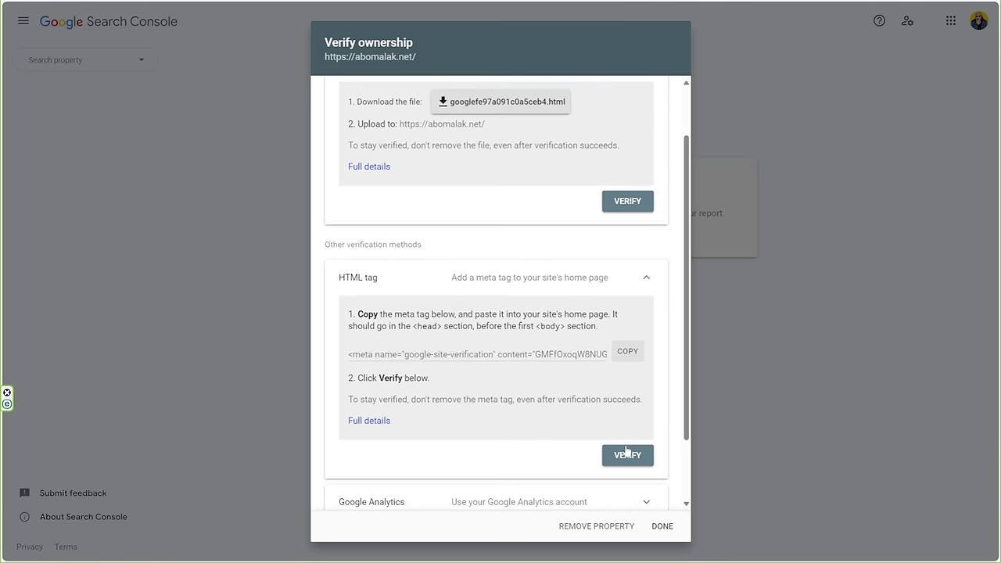
{"action": "left_click", "coordinate": [626, 457]}
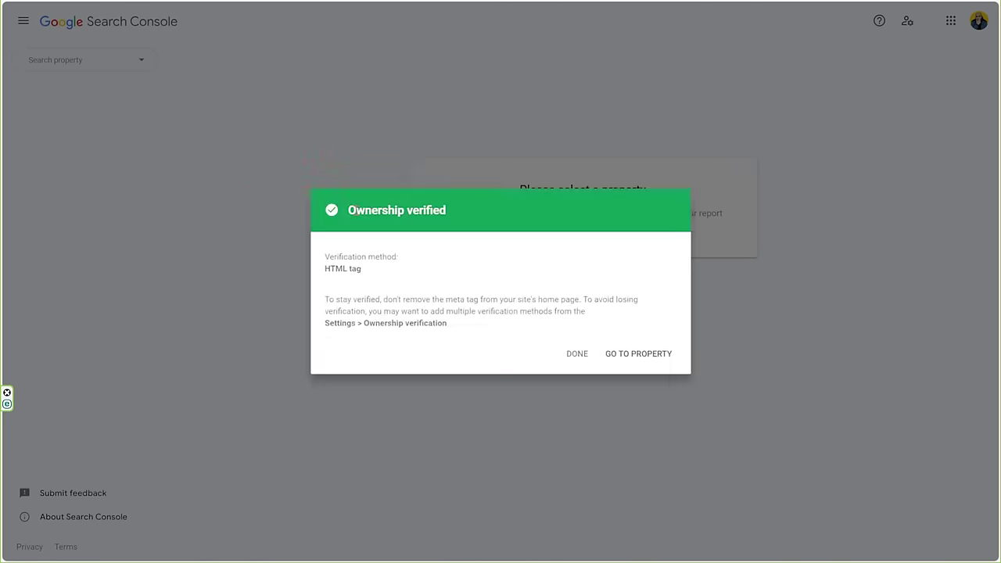
{"action": "left_click_drag", "start_coordinate": [349, 210], "coordinate": [451, 209]}
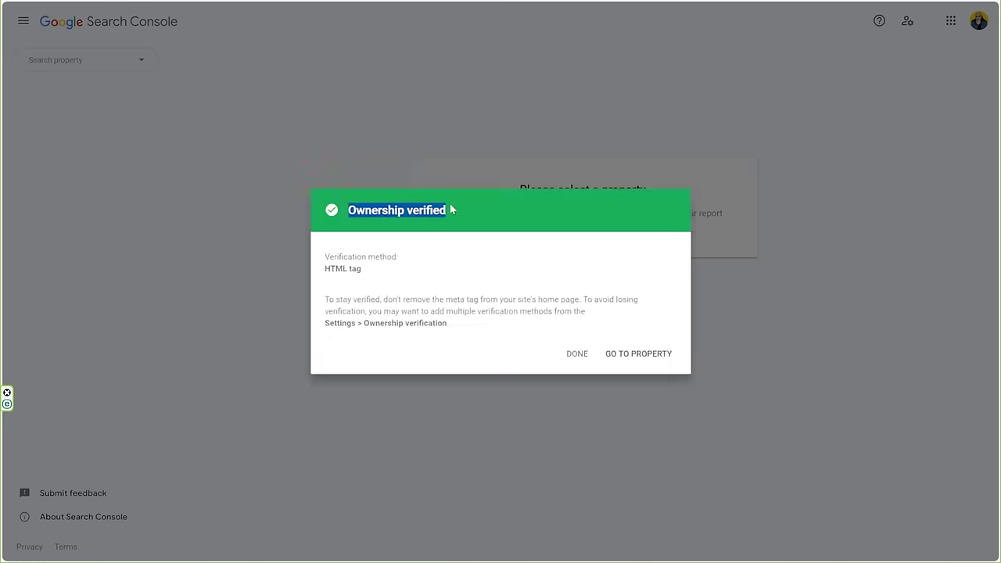
{"action": "left_click", "coordinate": [577, 354]}
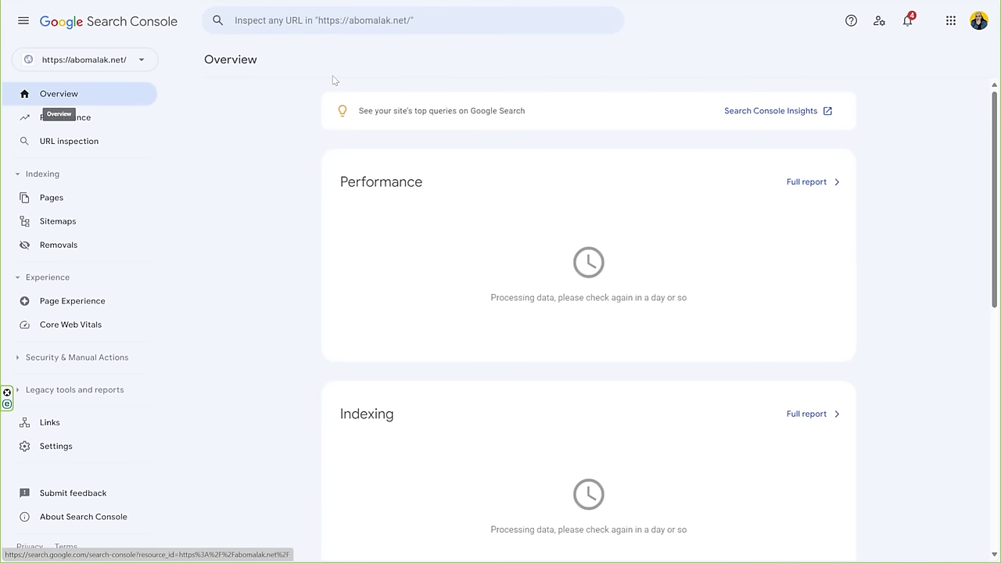
Submit sitemap.xml as a new sitemap for the abomalak.net property.
{"action": "left_click", "coordinate": [51, 222]}
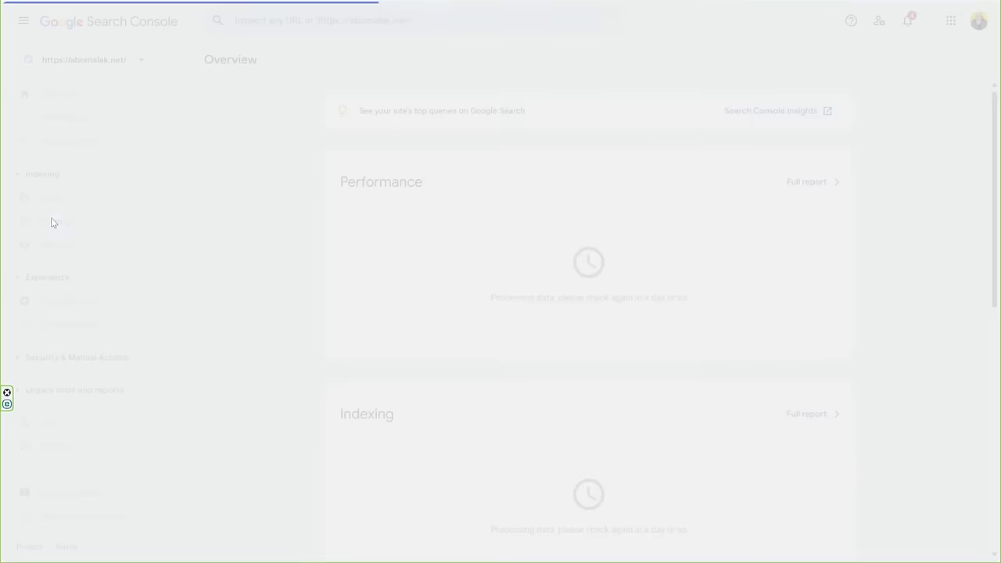
{"action": "left_click", "coordinate": [535, 145]}
{"action": "type", "text": "sitem"}
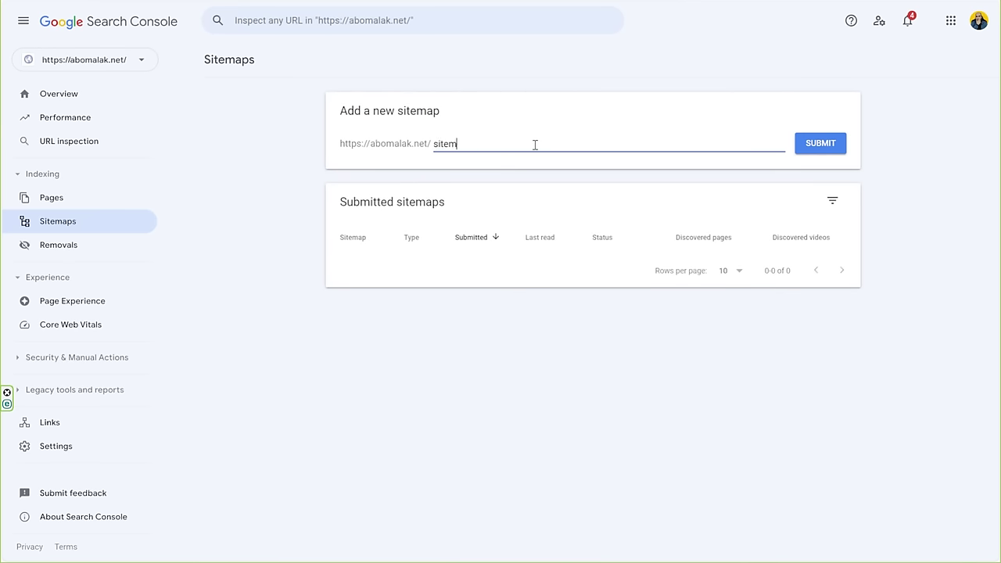
{"action": "type", "text": "ap.xml"}
{"action": "left_click", "coordinate": [823, 147]}
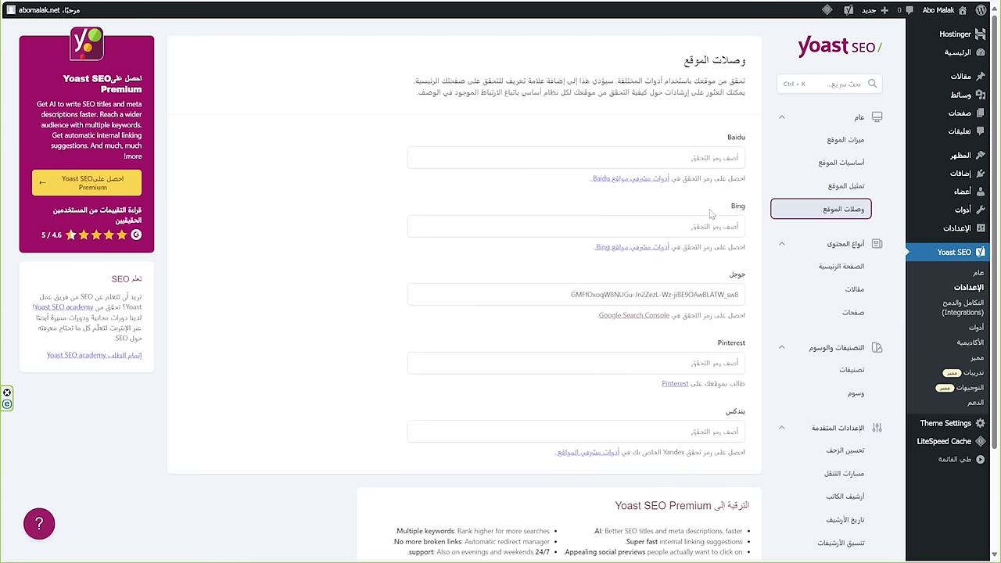
Look through the live home page from the hero section to the footer and open its About link.
{"action": "scroll", "coordinate": [688, 227], "scroll_direction": "down", "scroll_amount": 2}
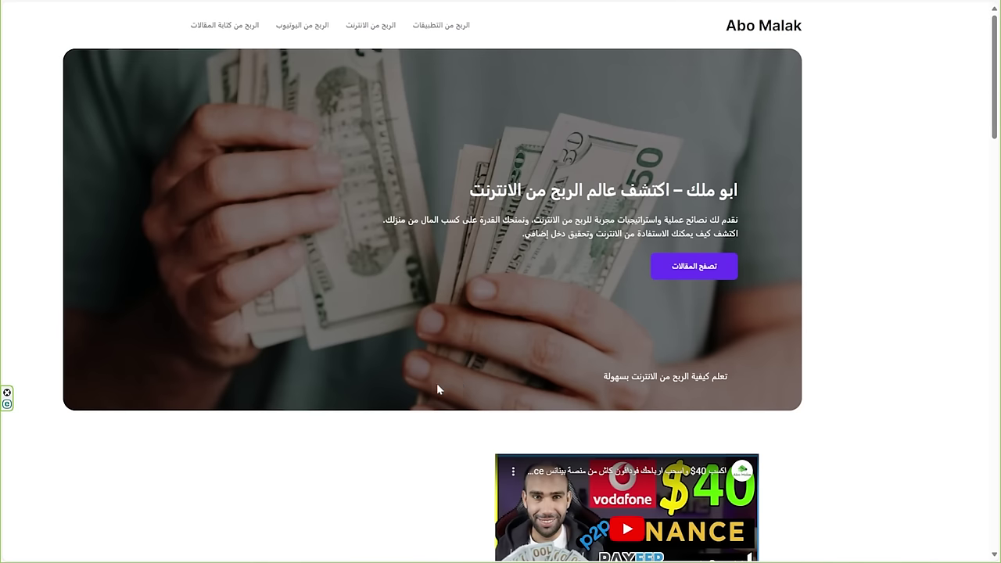
{"action": "scroll", "coordinate": [438, 383], "scroll_direction": "down", "scroll_amount": 7}
{"action": "scroll", "coordinate": [448, 362], "scroll_direction": "down", "scroll_amount": 3}
{"action": "scroll", "coordinate": [442, 348], "scroll_direction": "up", "scroll_amount": 10}
{"action": "scroll", "coordinate": [320, 334], "scroll_direction": "down", "scroll_amount": 4}
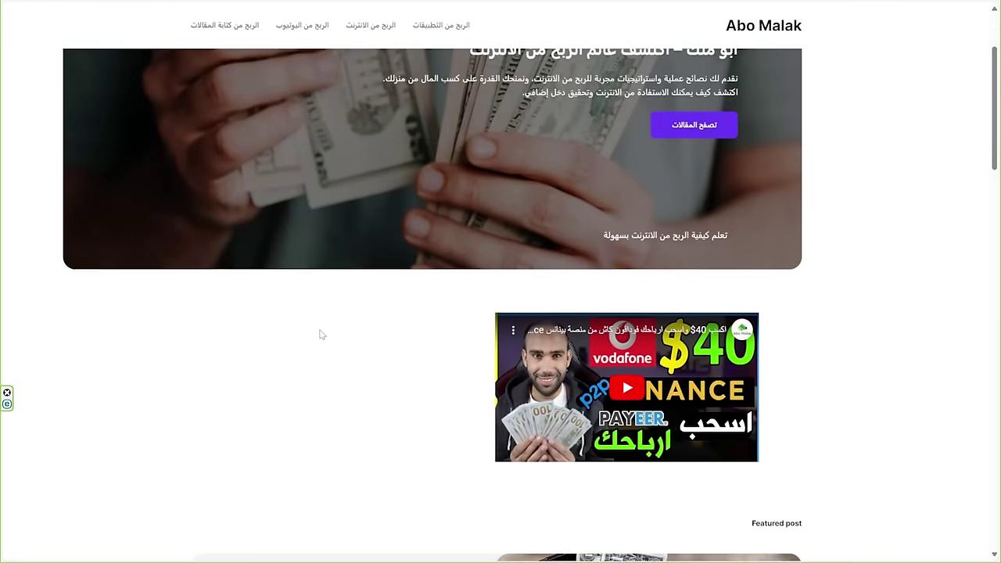
{"action": "scroll", "coordinate": [481, 314], "scroll_direction": "down", "scroll_amount": 3}
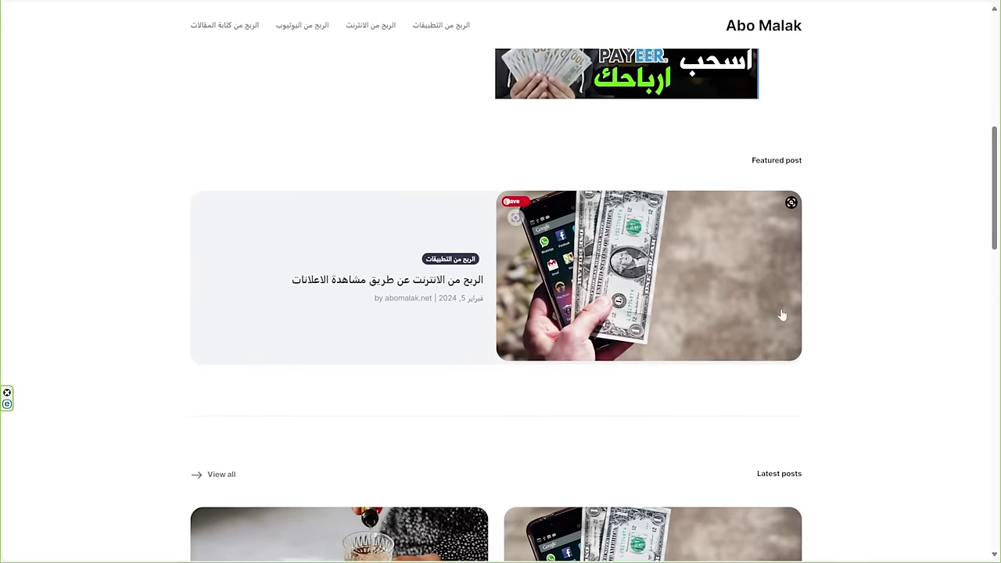
{"action": "scroll", "coordinate": [489, 322], "scroll_direction": "down", "scroll_amount": 8}
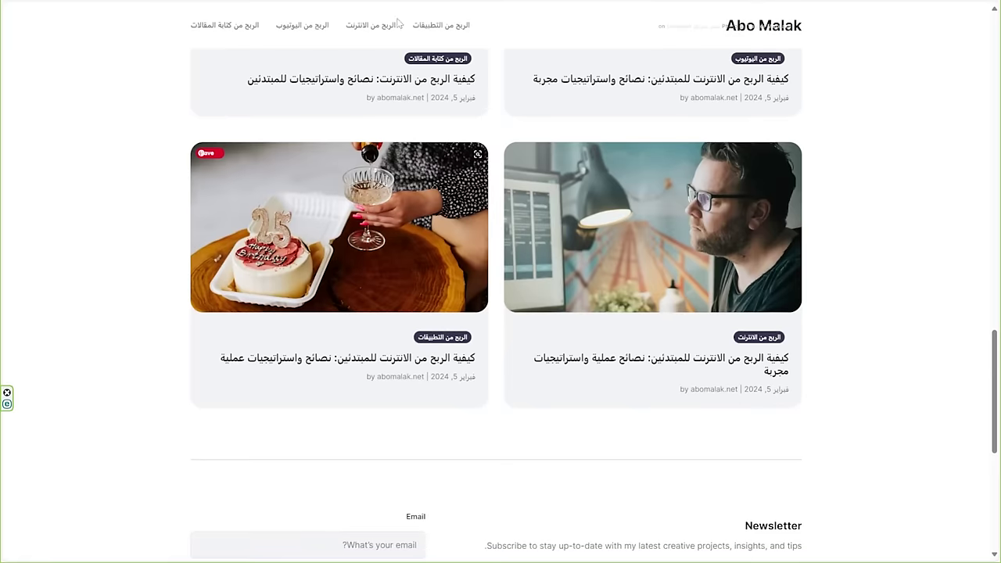
{"action": "scroll", "coordinate": [469, 406], "scroll_direction": "down", "scroll_amount": 3}
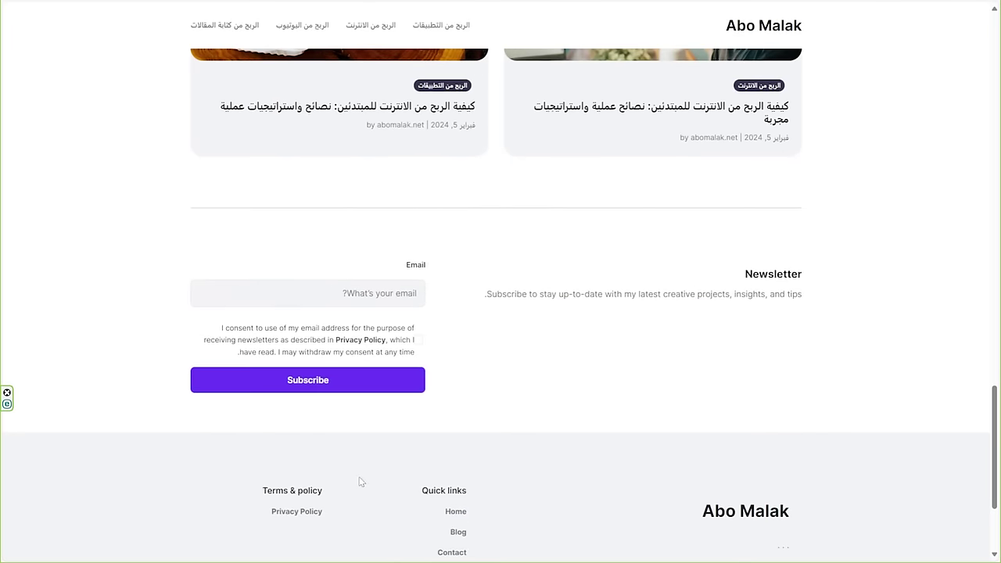
{"action": "scroll", "coordinate": [364, 477], "scroll_direction": "down", "scroll_amount": 2}
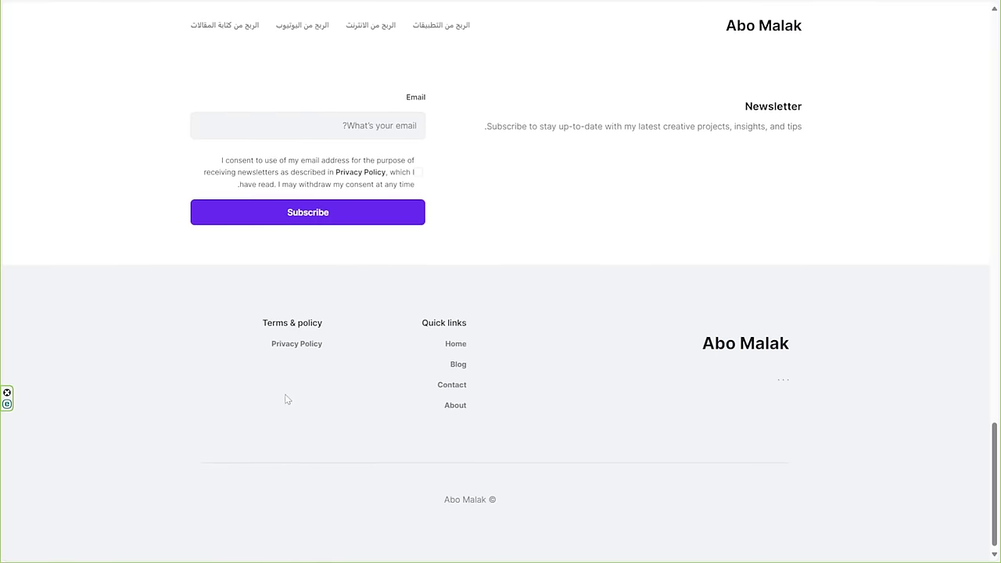
{"action": "left_click", "coordinate": [455, 406]}
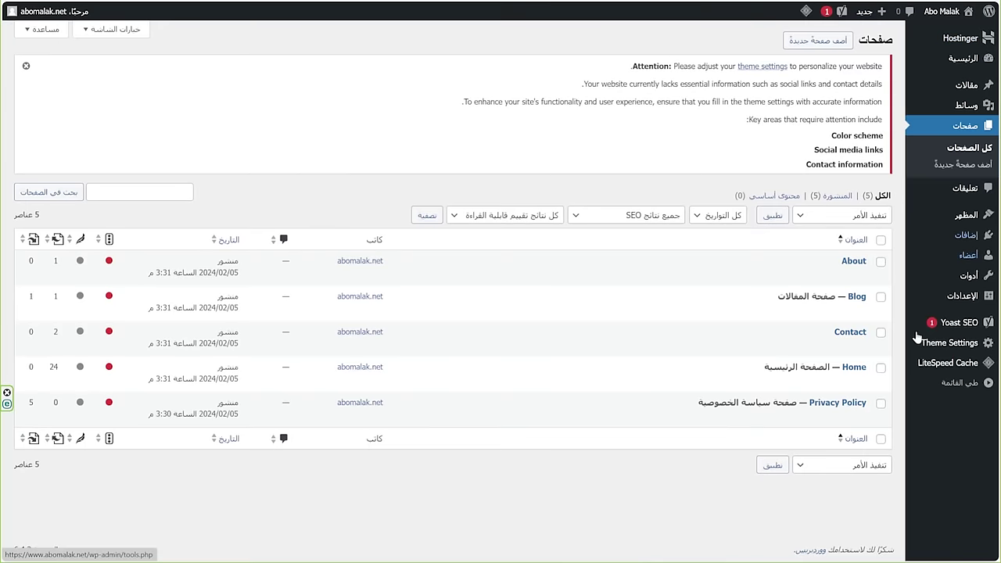
Open the About page for editing, look through its content and select the About section's introductory text.
{"action": "left_click", "coordinate": [858, 277]}
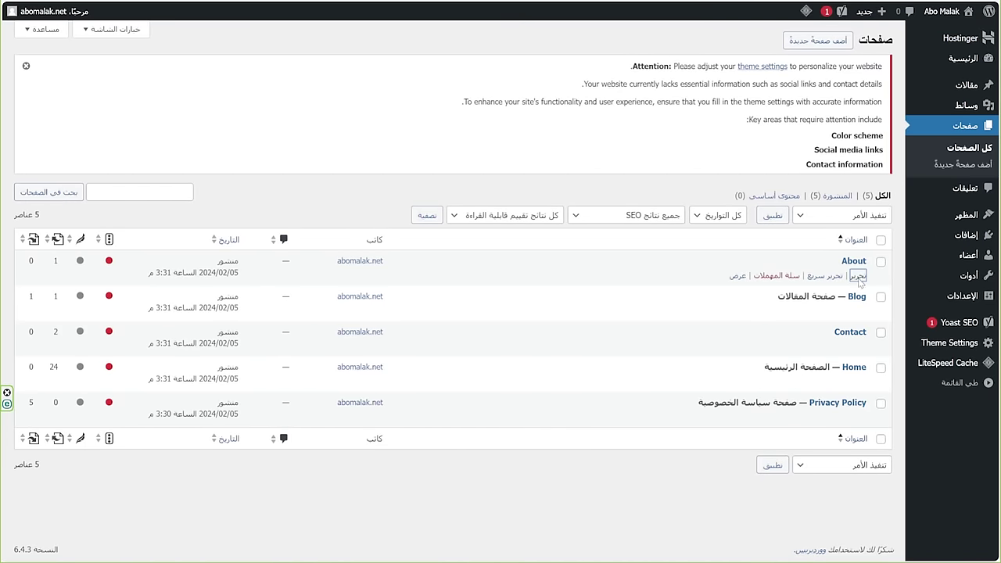
{"action": "scroll", "coordinate": [730, 329], "scroll_direction": "down", "scroll_amount": 3}
{"action": "scroll", "coordinate": [730, 329], "scroll_direction": "down", "scroll_amount": 3}
{"action": "scroll", "coordinate": [730, 328], "scroll_direction": "up", "scroll_amount": 6}
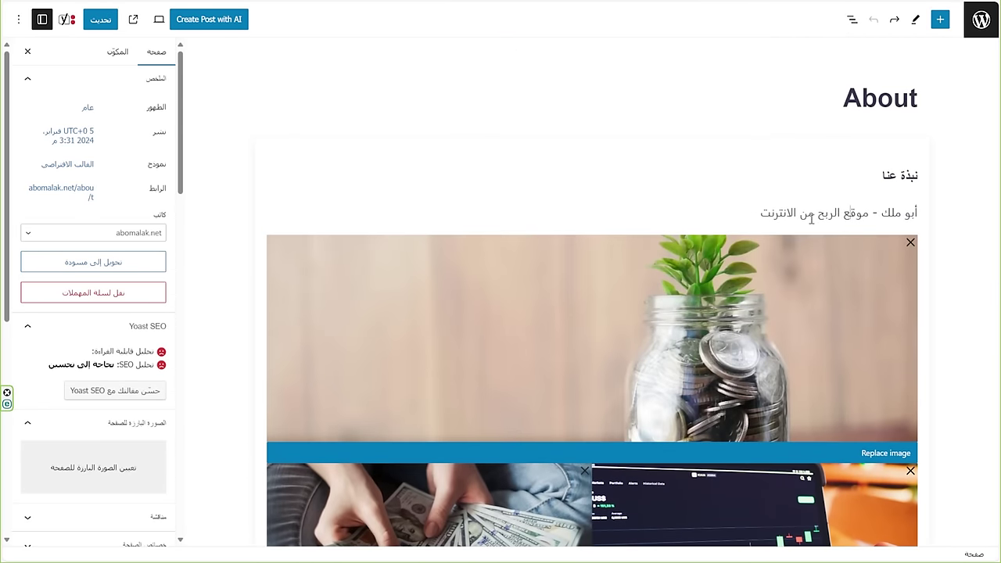
{"action": "left_click", "coordinate": [810, 219]}
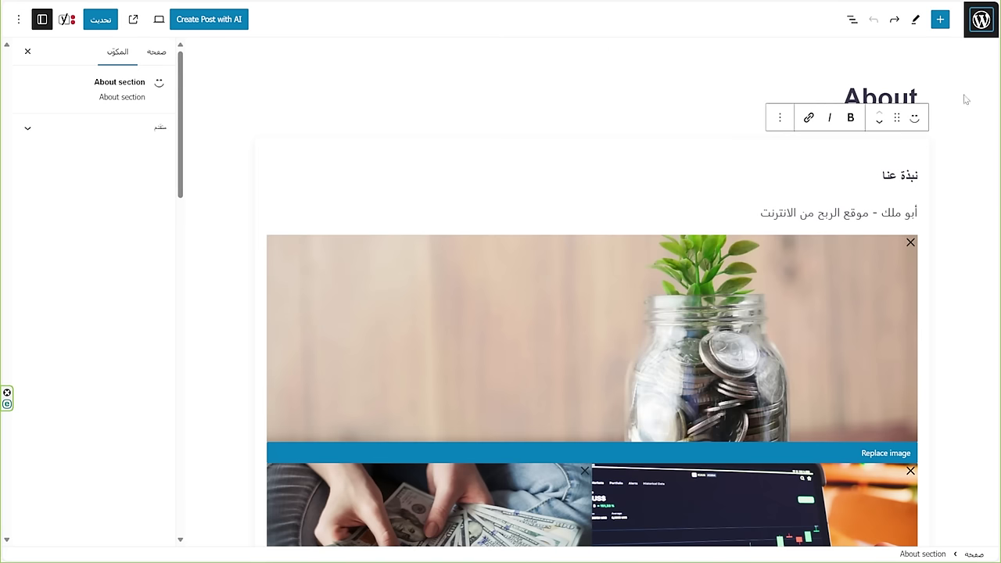
Leave the About page editor without saving and open Hostinger's AI Content Creator.
{"action": "left_click", "coordinate": [982, 25]}
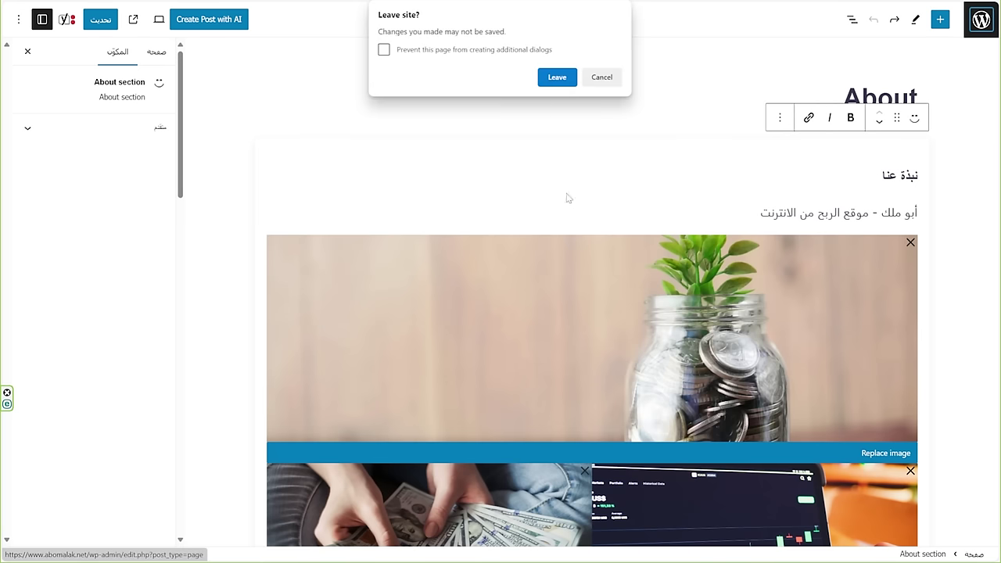
{"action": "left_click", "coordinate": [557, 76]}
{"action": "left_click", "coordinate": [960, 39]}
{"action": "left_click", "coordinate": [503, 66]}
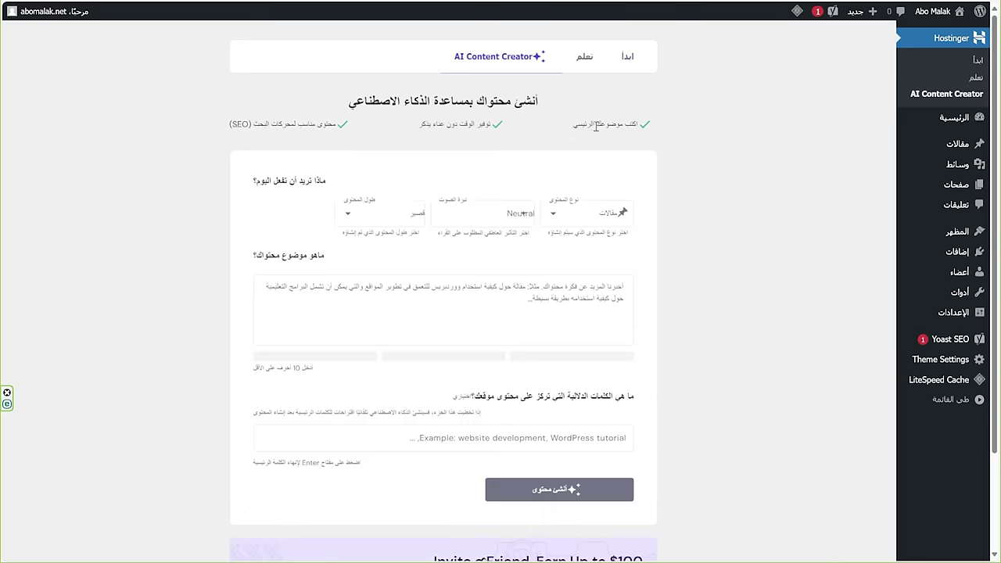
Choose the type of content to generate in the AI Content Creator form.
{"action": "left_click", "coordinate": [604, 221]}
{"action": "left_click", "coordinate": [589, 265]}
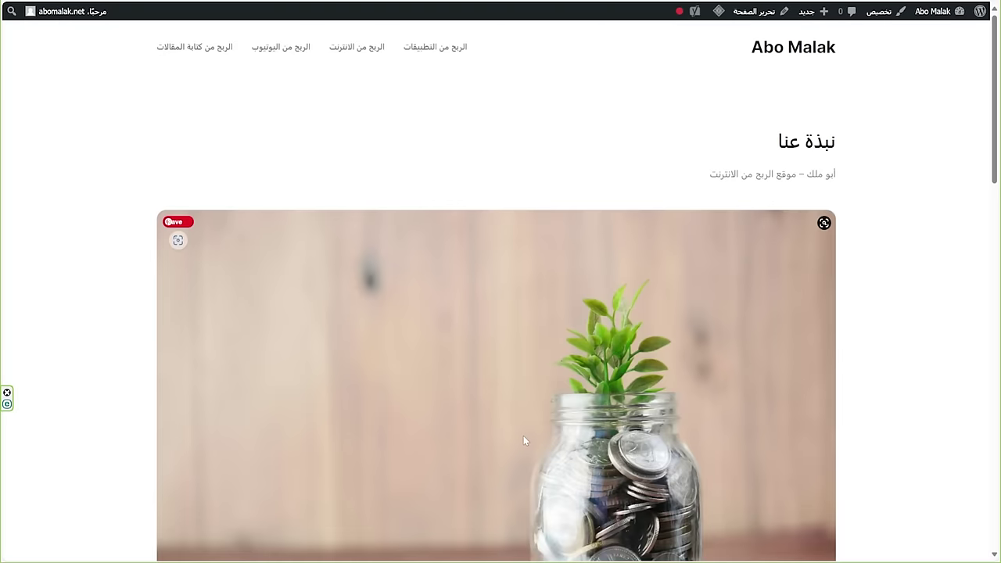
Look through the live About page, open the site's home page and review it down to the footer.
{"action": "scroll", "coordinate": [523, 436], "scroll_direction": "down", "scroll_amount": 10}
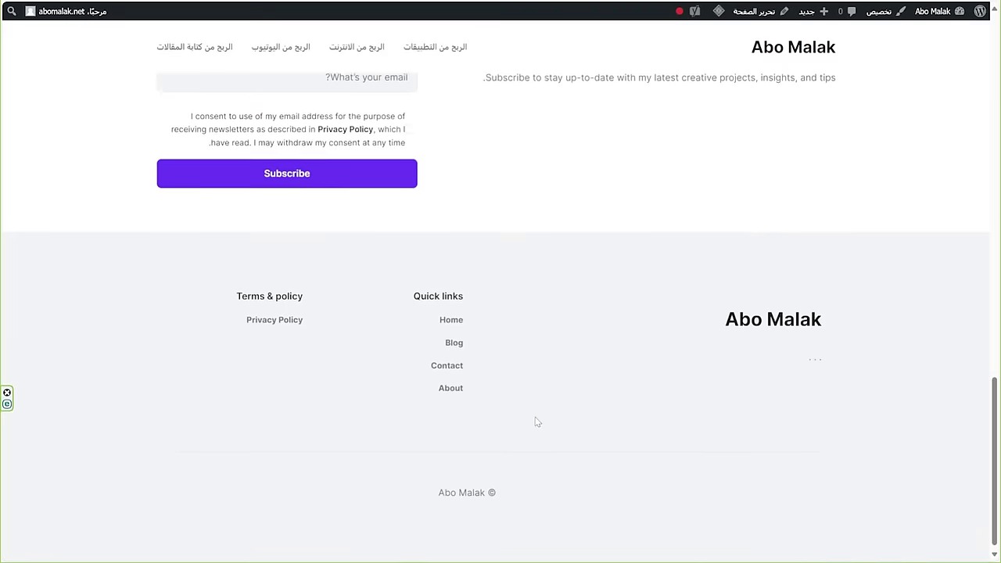
{"action": "scroll", "coordinate": [537, 422], "scroll_direction": "up", "scroll_amount": 10}
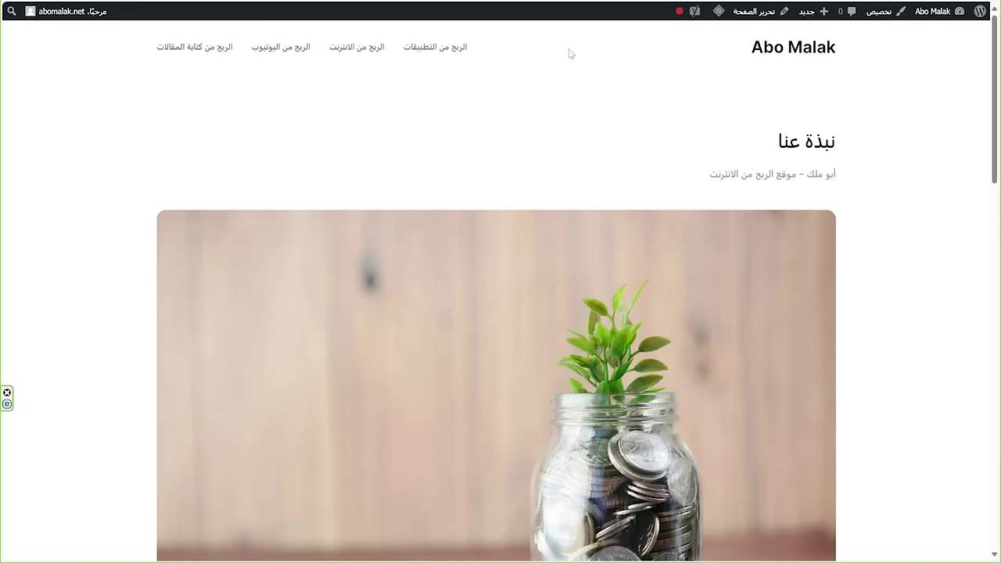
{"action": "left_click", "coordinate": [793, 52]}
{"action": "scroll", "coordinate": [428, 249], "scroll_direction": "down", "scroll_amount": 15}
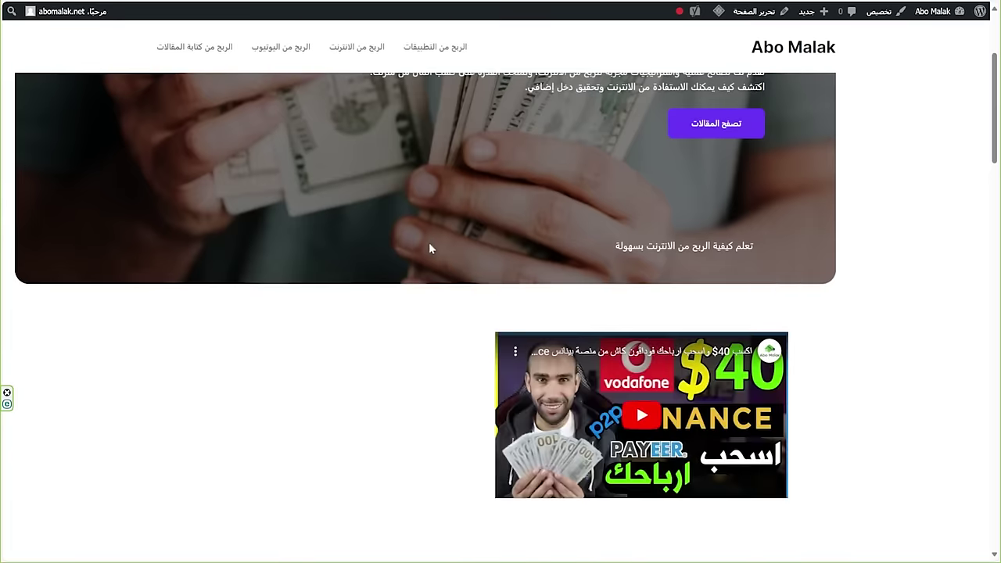
{"action": "scroll", "coordinate": [431, 239], "scroll_direction": "down", "scroll_amount": 5}
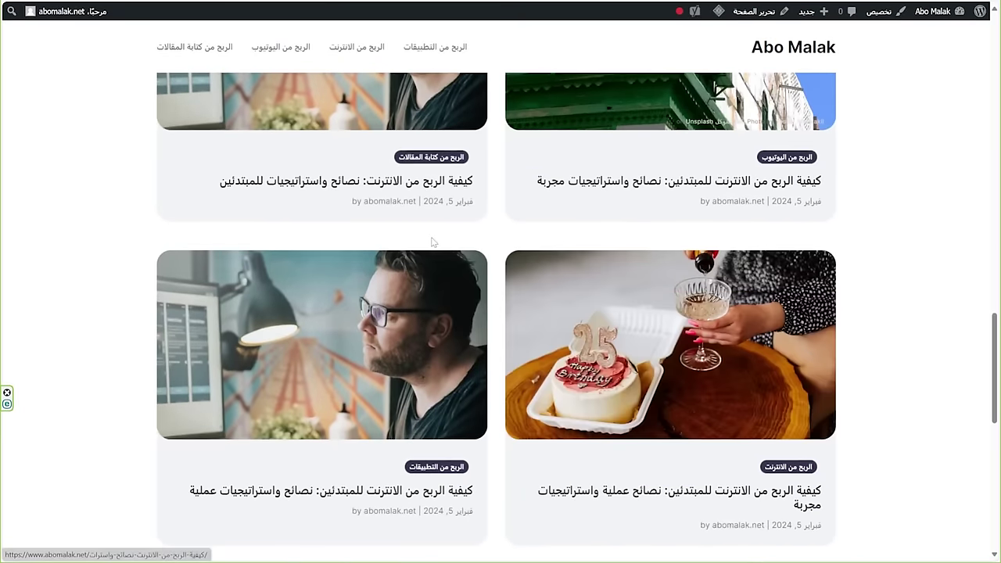
{"action": "scroll", "coordinate": [431, 237], "scroll_direction": "down", "scroll_amount": 10}
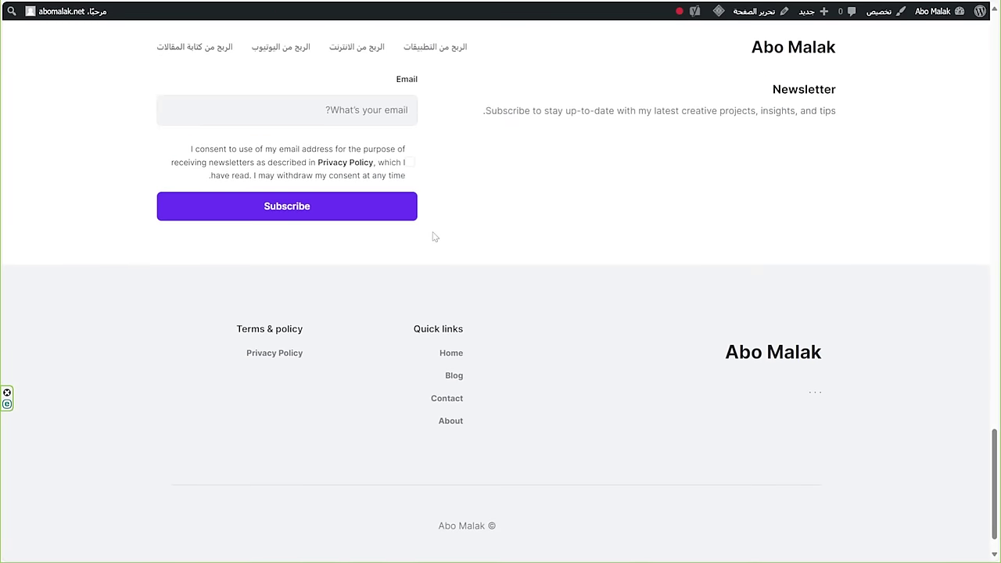
{"action": "left_click", "coordinate": [630, 559]}
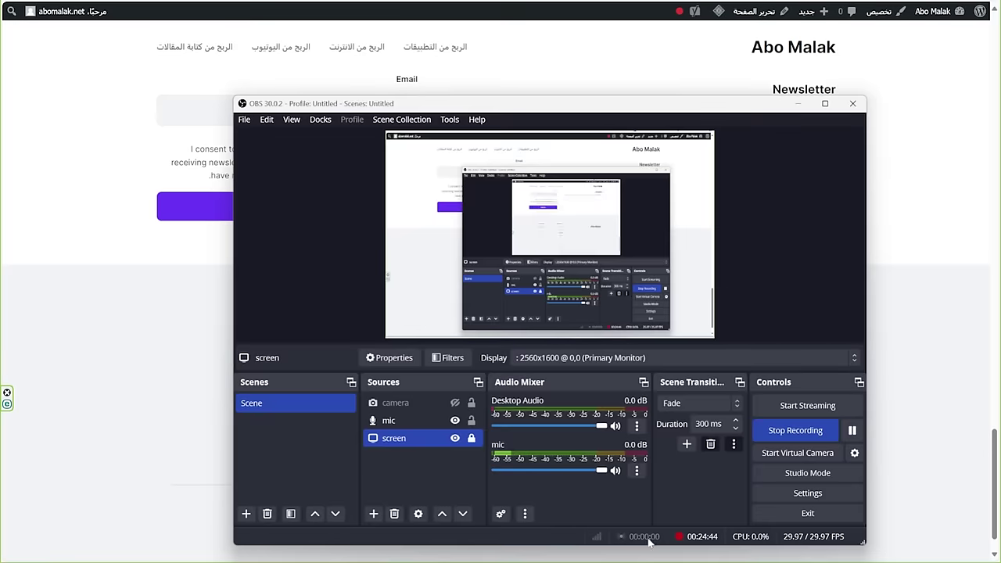